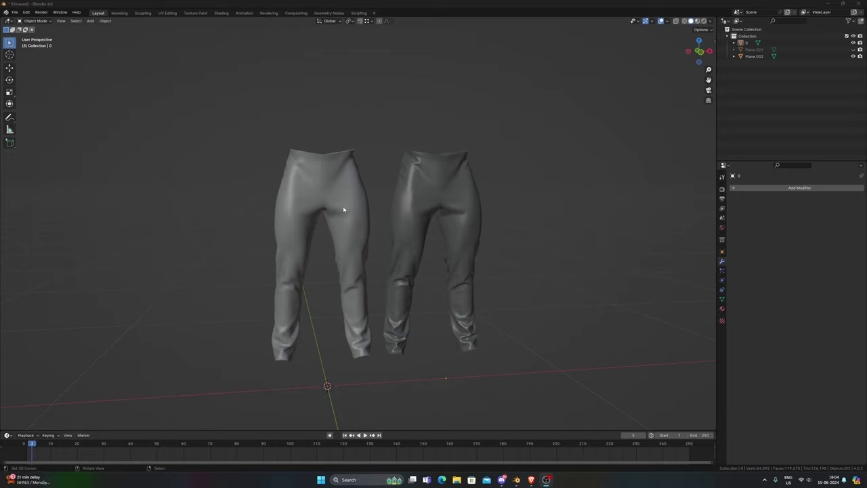
Step: Display the wireframe on the low-poly pants, Plane.002
scroll(344, 209, "up", 2)
right_click(343, 207)
scroll(343, 207, "down", 2)
middle_click_drag(343, 207, 378, 240)
scroll(377, 241, "up", 1)
middle_click_drag(373, 188, 433, 225)
key("q")
left_click(345, 203)
Step: Display the wireframe on the dense pants, object 0, for comparison with the low-poly pair
scroll(338, 217, "down", 3)
scroll(333, 225, "up", 3)
middle_click_drag(370, 208, 401, 212)
right_click(407, 193)
key("q")
left_click(408, 196)
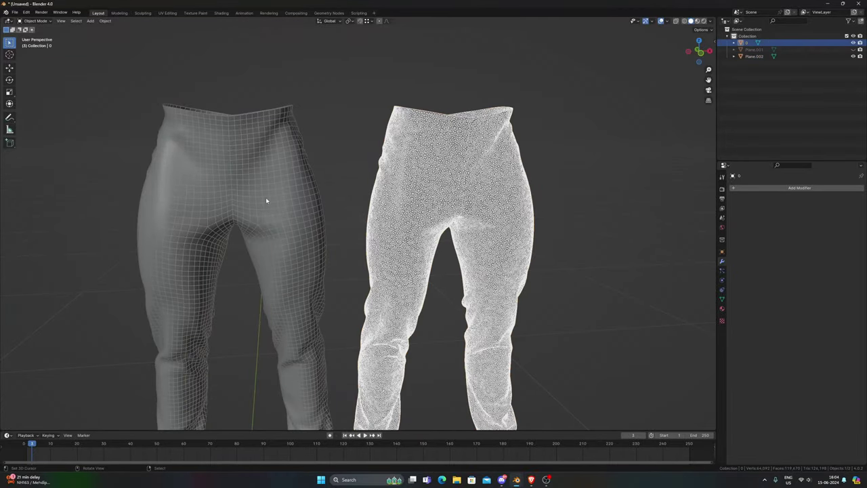
Step: Compare the mesh density of both pants and turn off the wireframe on object 0
middle_click_drag(265, 197, 298, 204)
middle_click_drag(488, 326, 400, 285, "shift")
scroll(401, 284, "down", 3)
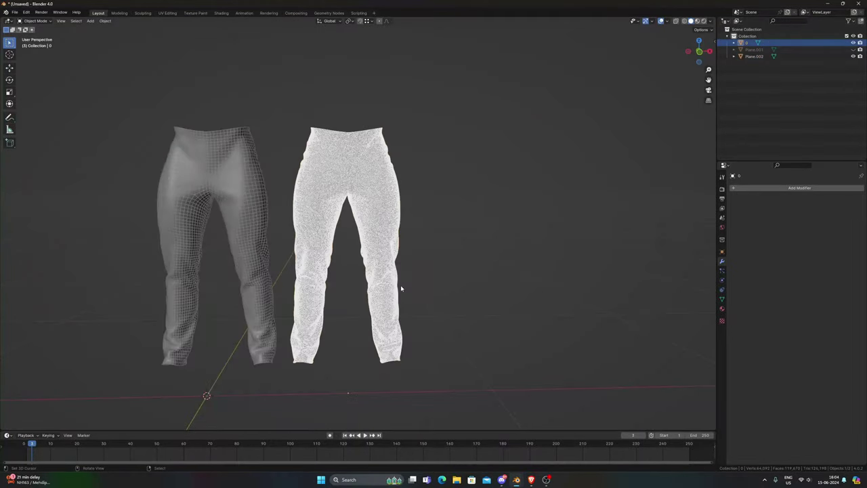
scroll(400, 285, "up", 1)
middle_click_drag(378, 243, 430, 224, "shift")
key("q")
left_click(429, 224)
Step: Select the low-poly pants, Plane.002, and examine the flow of its quad wireframe
right_click(248, 169)
key("q")
left_click(246, 169)
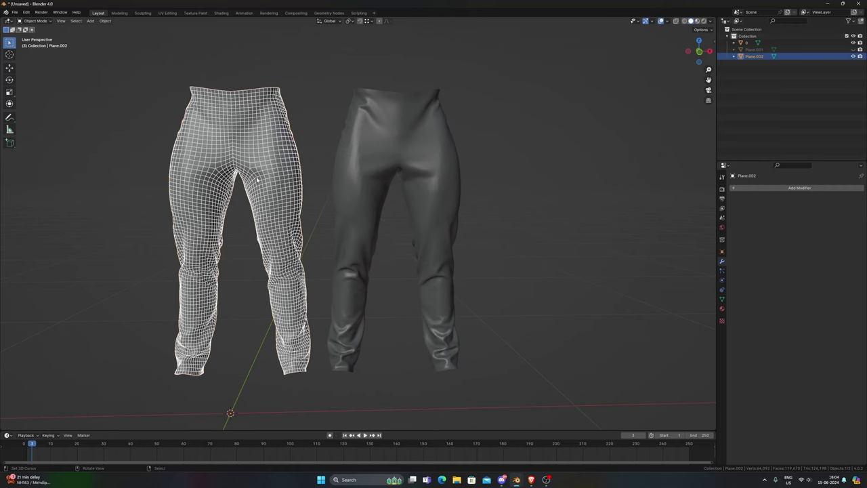
middle_click_drag(257, 178, 331, 196)
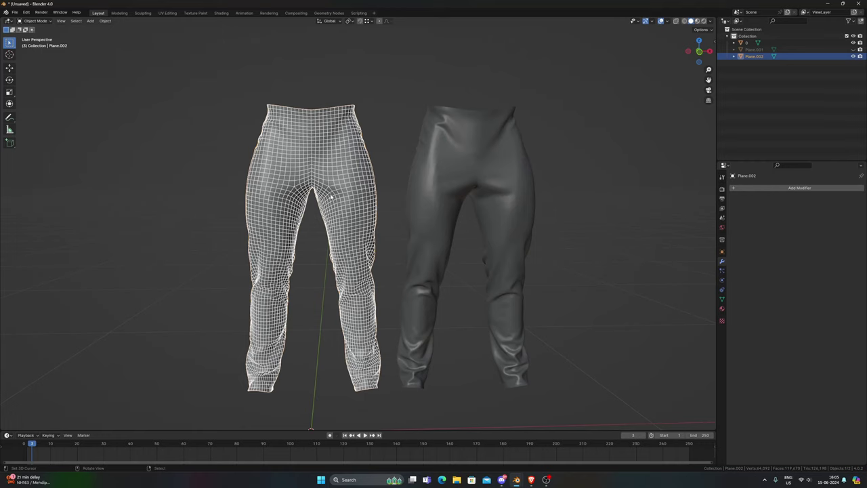
Step: Hide the dense pants, object 0, and open Plane.002 in Edit Mode with nothing selected
left_click(444, 190)
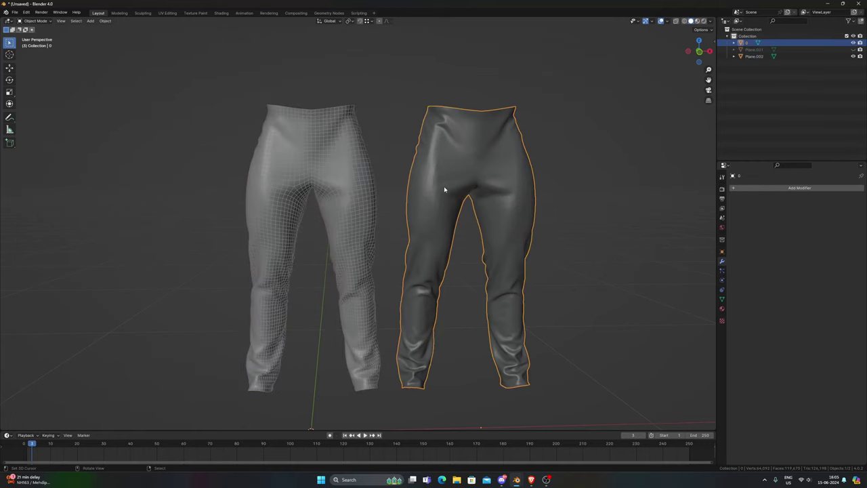
left_click(853, 43)
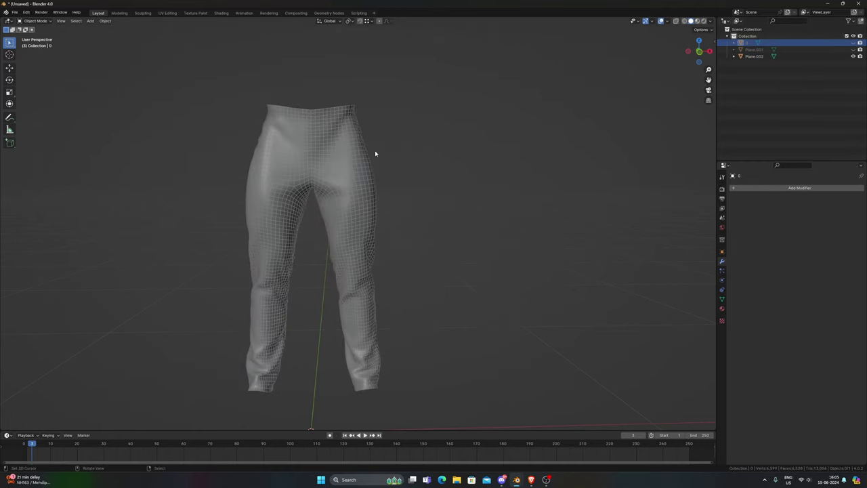
middle_click_drag(344, 161, 393, 162, "shift")
left_click(394, 162)
key("Tab")
scroll(393, 163, "up", 3)
scroll(388, 247, "up", 3)
middle_click_drag(393, 192, 377, 168, "shift")
key("alt+a")
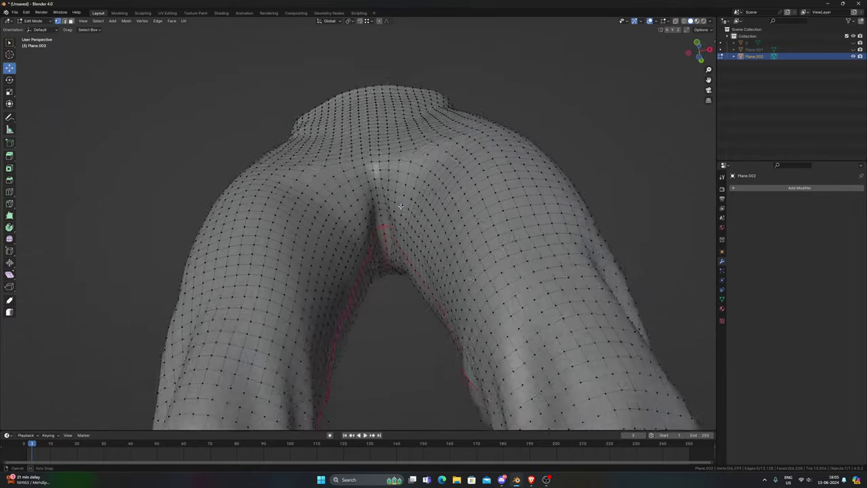
Step: Select the inseam edge loop running through the crotch in edge mode to check the seam placement
scroll(396, 206, "up", 3)
key("2")
left_click(395, 209, "alt")
scroll(396, 212, "down", 8)
middle_click_drag(396, 212, 400, 280)
middle_click_drag(380, 244, 343, 142, "shift")
scroll(343, 142, "up", 4)
middle_click_drag(354, 178, 368, 221)
scroll(318, 210, "up", 2)
middle_click_drag(314, 209, 358, 300, "shift")
scroll(339, 213, "up", 2)
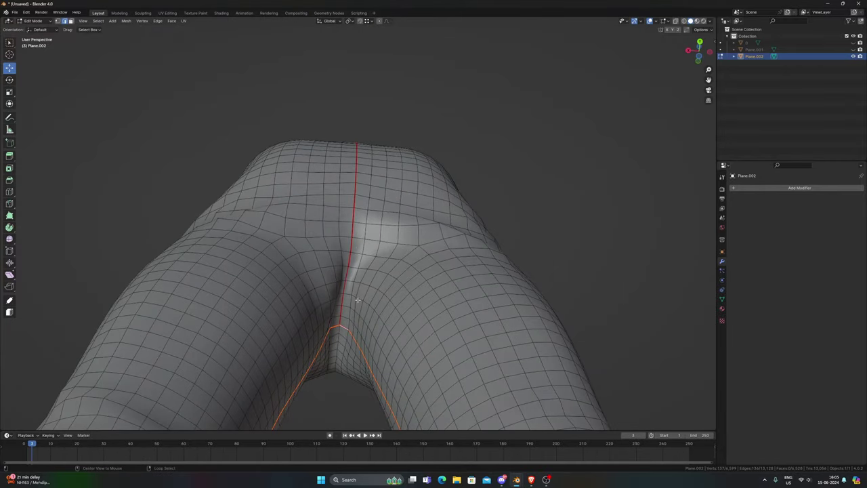
Step: Select the seam edge loop running along the inside of a pant leg
scroll(358, 301, "down", 6)
middle_click_drag(357, 300, 355, 246)
scroll(365, 216, "up", 5)
scroll(365, 216, "down", 4)
scroll(322, 217, "up", 5)
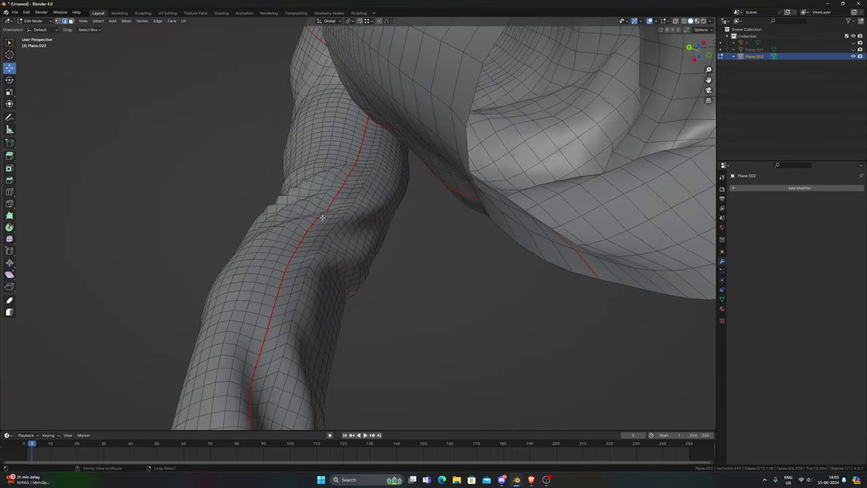
left_click(316, 218, "alt")
middle_click_drag(317, 219, 347, 174)
scroll(406, 293, "up", 5)
Step: Select the shortest edge path along the centre-back seam from the crotch up to the waistband
left_click(374, 287)
right_click(351, 137, "ctrl")
middle_click_drag(367, 145, 368, 128)
scroll(369, 178, "down", 3)
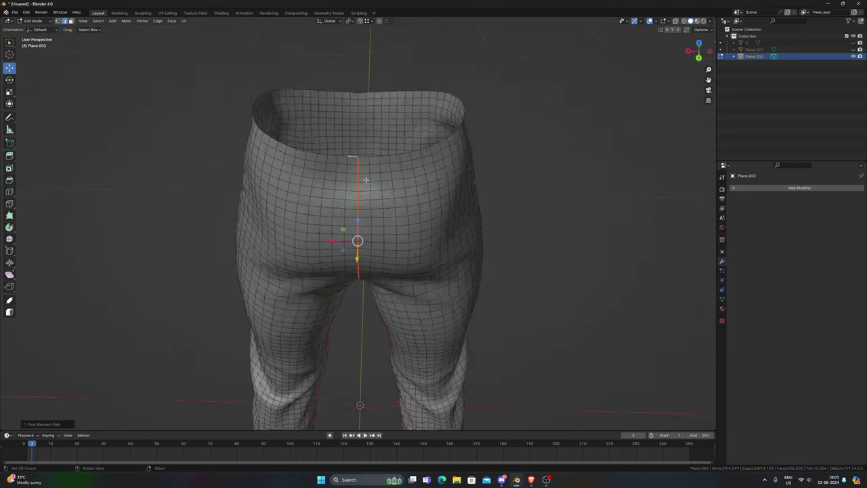
middle_click_drag(368, 182, 369, 153)
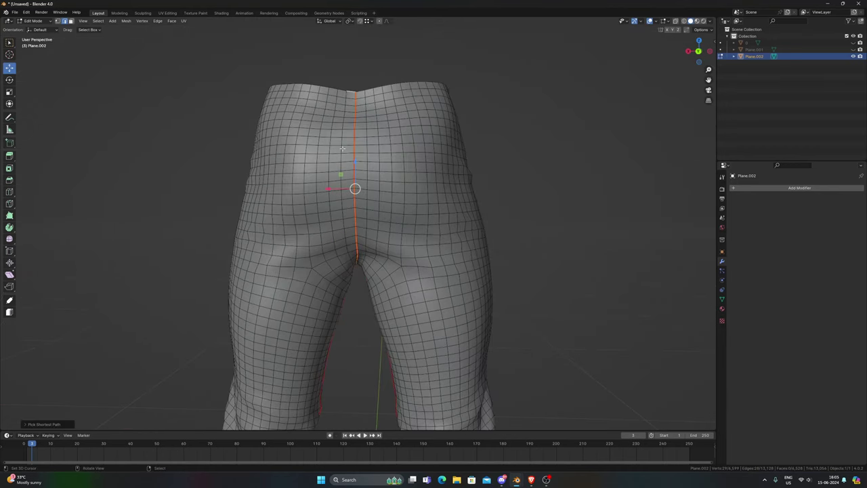
Step: Switch to the UV Editing workspace, widen the UV editor and select the entire pants mesh
left_click(168, 13)
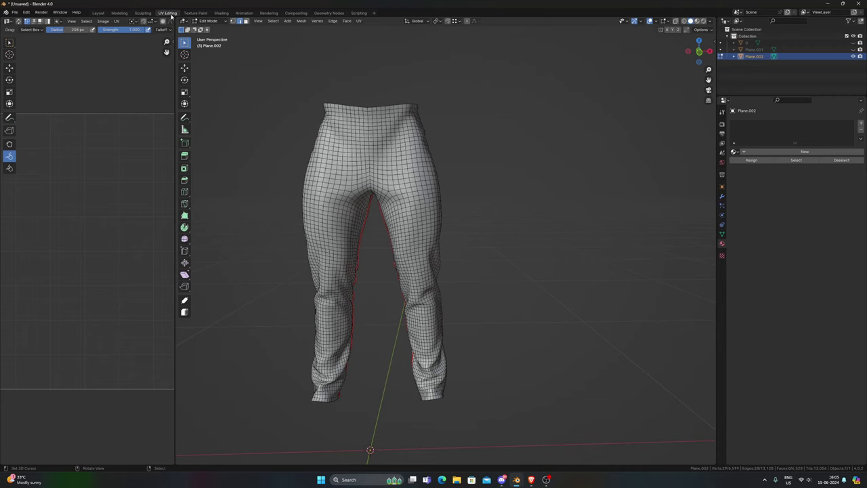
left_click_drag(174, 146, 402, 150)
key("a")
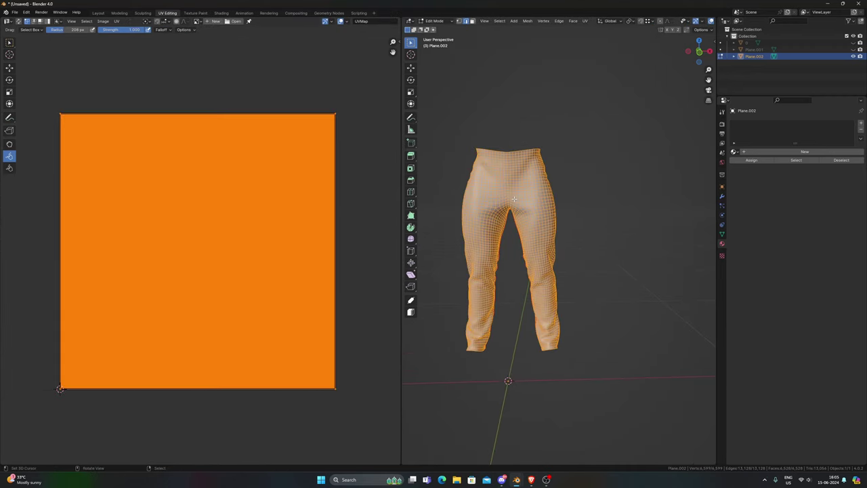
Step: Activate the Move tool for UVs and unwrap the selected pants mesh along its seams
left_click(10, 68)
key("u")
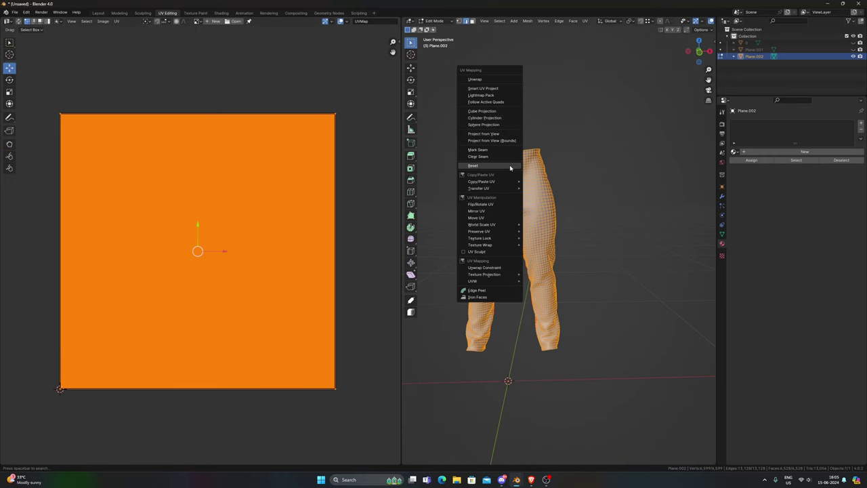
left_click(488, 80)
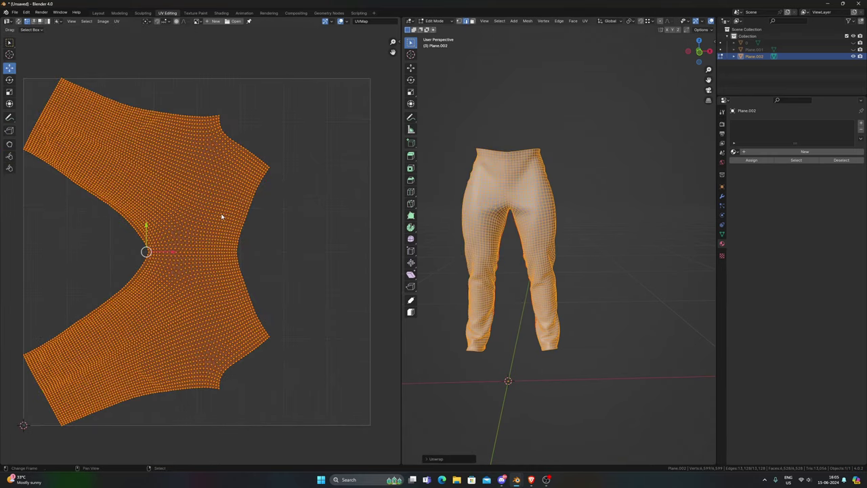
Step: Rotate the pants UV island so the waist edge faces up and the legs point down
middle_click_drag(232, 226, 272, 212)
key("r")
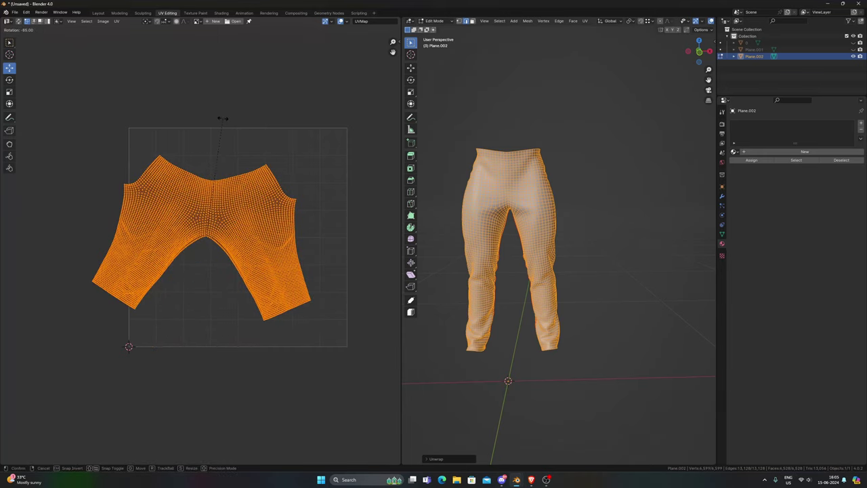
left_click(214, 115)
Step: Pack the UV island using Exact Shape (Concave) with scaling enabled and a 0.001 scaled margin
key("ctrl+p")
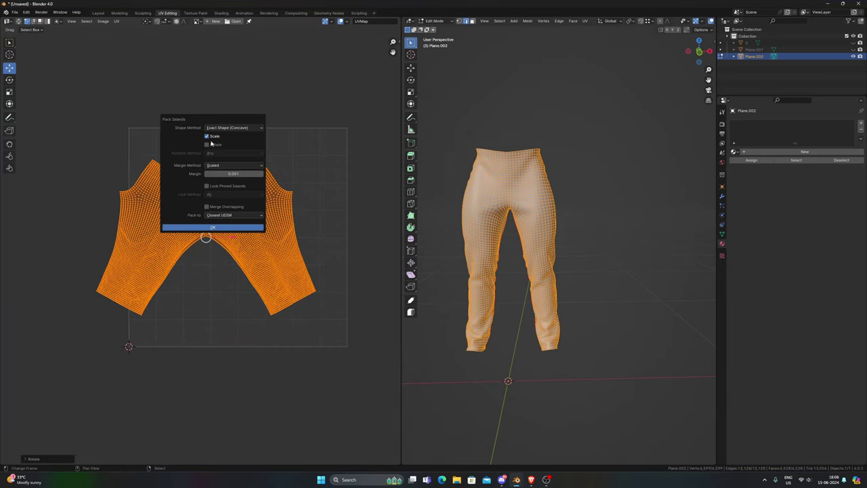
left_click(206, 227)
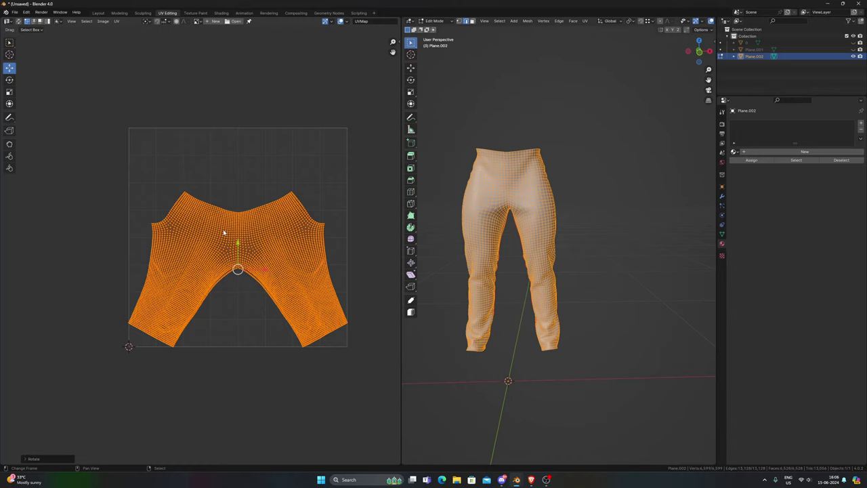
scroll(223, 232, "up", 2)
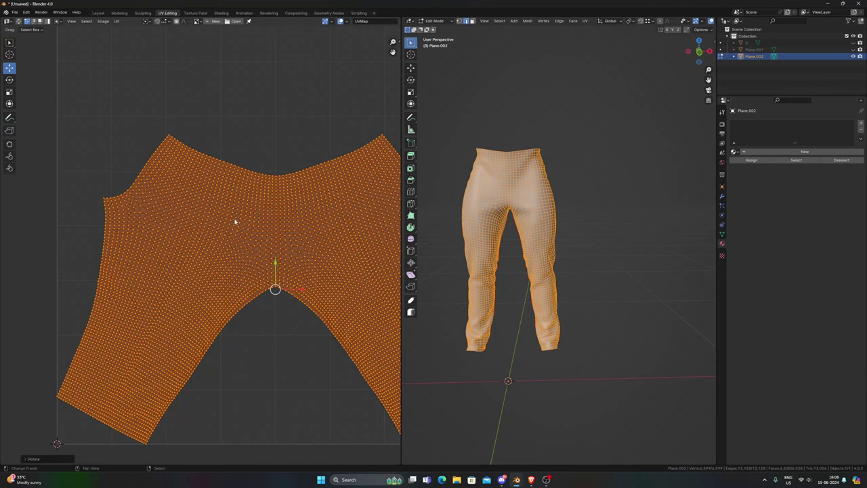
scroll(174, 219, "down", 2)
Step: Annotate the unused UV space around and between the pant legs with zigzag strokes
mouse_move(157, 332)
left_mouse_down()
mouse_move(331, 287)
mouse_move(351, 341)
left_mouse_up()
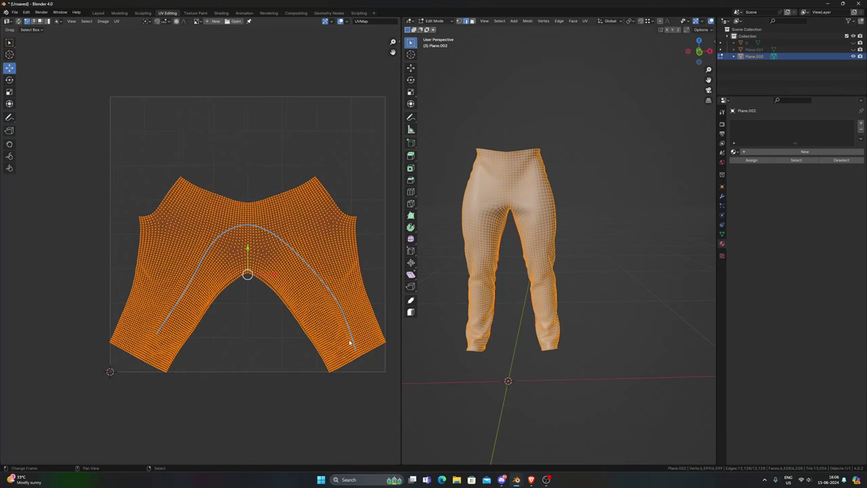
mouse_move(355, 339)
right_mouse_down()
mouse_move(361, 331)
mouse_move(340, 317)
mouse_move(306, 257)
mouse_move(240, 224)
mouse_move(159, 333)
right_mouse_up()
mouse_move(175, 368)
left_mouse_down()
mouse_move(212, 345)
mouse_move(252, 352)
mouse_move(286, 313)
mouse_move(302, 376)
left_mouse_up()
left_click_drag(355, 370, 377, 351)
mouse_move(140, 370)
left_mouse_down()
mouse_move(127, 355)
mouse_move(115, 289)
mouse_move(120, 207)
mouse_move(160, 187)
mouse_move(231, 179)
mouse_move(313, 114)
mouse_move(369, 193)
mouse_move(375, 301)
left_mouse_up()
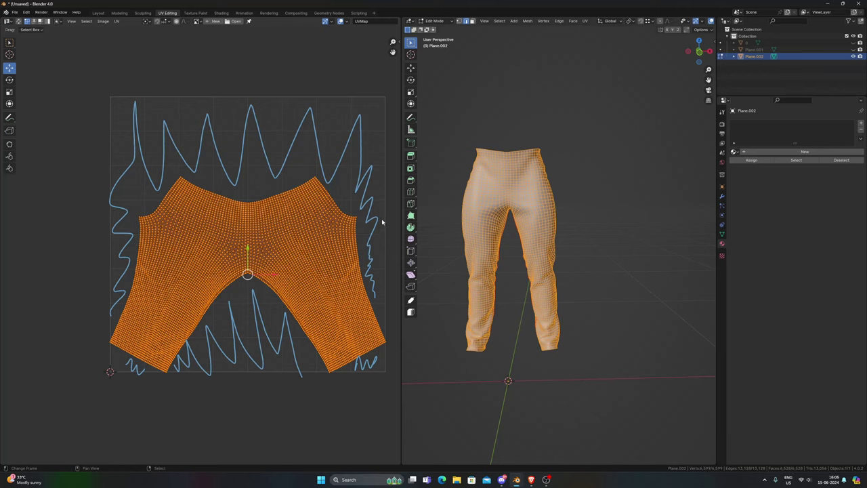
scroll(478, 166, "up", 1)
middle_click_drag(472, 182, 530, 181)
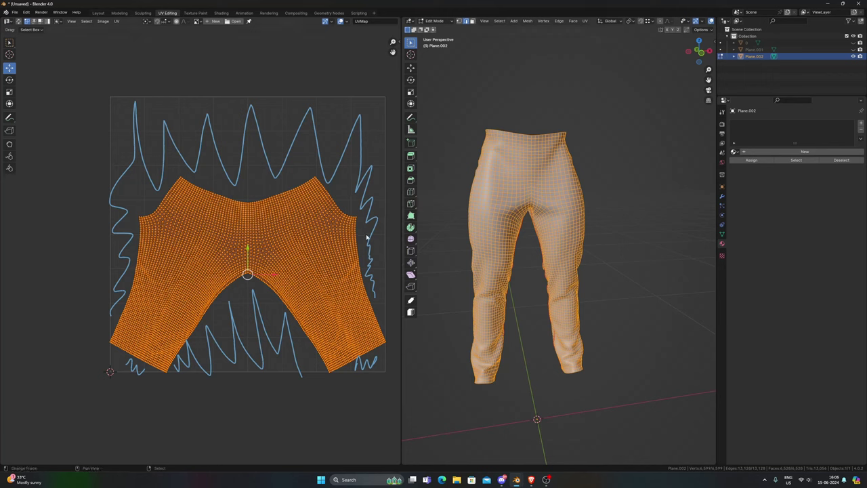
Step: Handwrite the annotation 2048 above the UV square
scroll(176, 114, "down", 1)
mouse_move(204, 109)
left_mouse_down()
mouse_move(216, 121)
mouse_move(239, 92)
mouse_move(247, 112)
left_mouse_up()
mouse_move(265, 81)
left_mouse_down()
mouse_move(269, 101)
mouse_move(271, 73)
left_mouse_up()
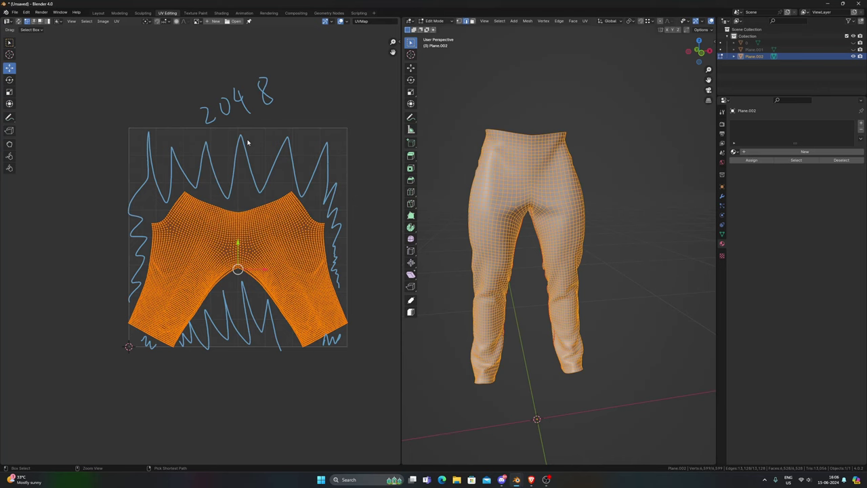
Step: Undo the island packing and erase the 2048 annotation above the UV square
key("ctrl+z")
key("ctrl+z")
key("ctrl+z")
key("ctrl+shift+z")
key("ctrl+shift+z")
right_click_drag(242, 103, 258, 95)
mouse_move(260, 92)
left_mouse_down()
mouse_move(222, 100)
mouse_move(265, 101)
left_mouse_up()
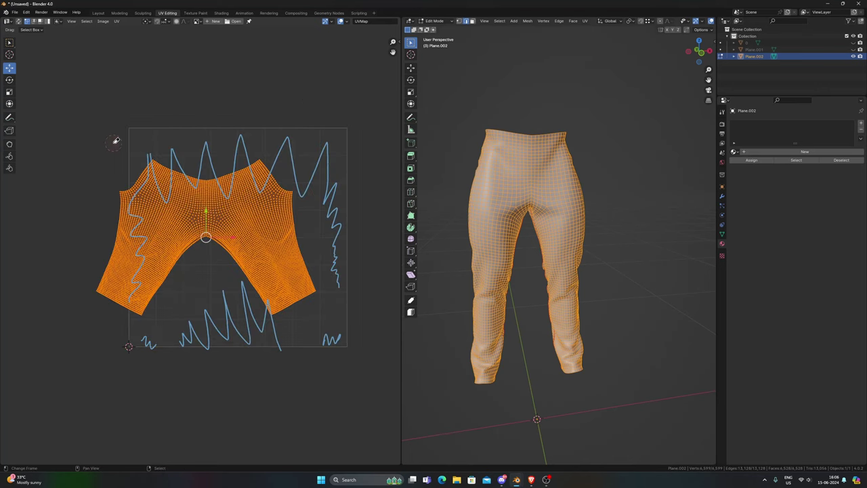
Step: Remove the remaining annotation strokes from the UV editor
key("n")
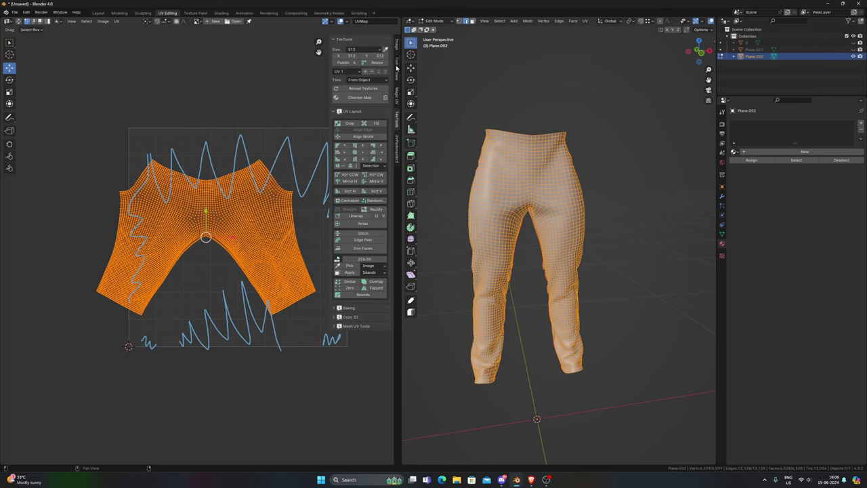
left_click(397, 74)
left_click(385, 98)
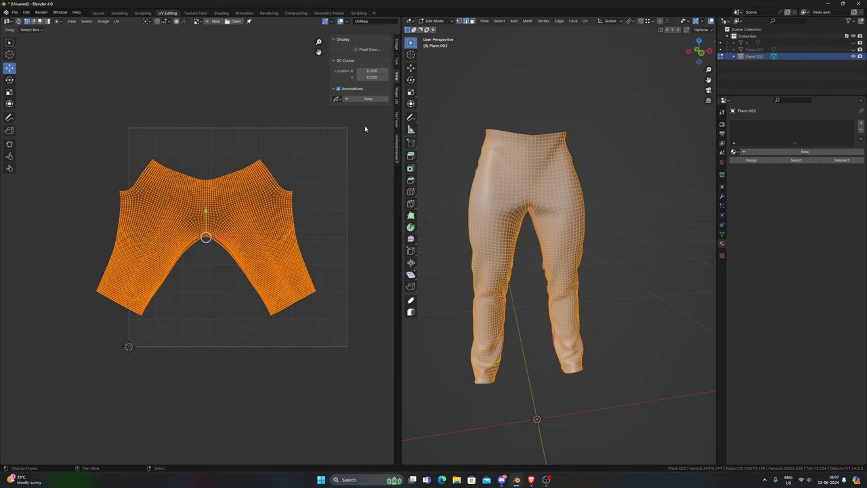
Step: Repack the pants island into the UV square using Exact Shape (Concave), scaling enabled and a 0.001 margin
middle_click_drag(252, 193, 230, 185)
key("ctrl+p")
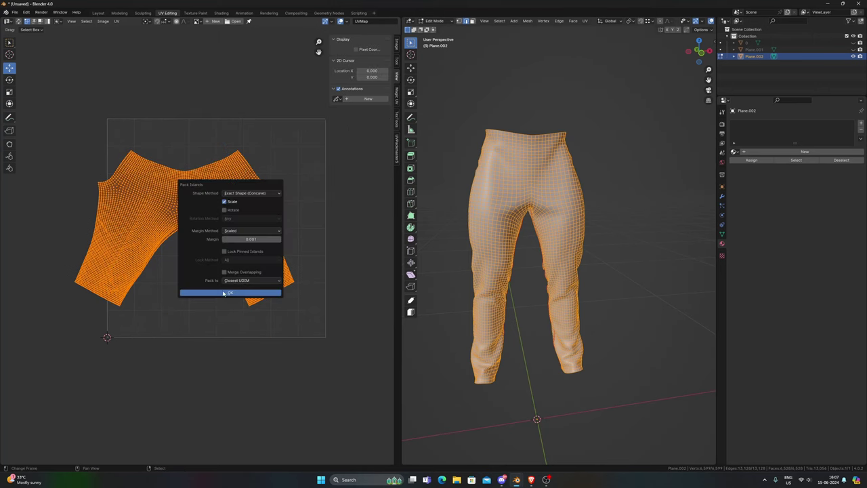
left_click(223, 292)
scroll(230, 271, "up", 3)
scroll(210, 230, "down", 2)
key("n")
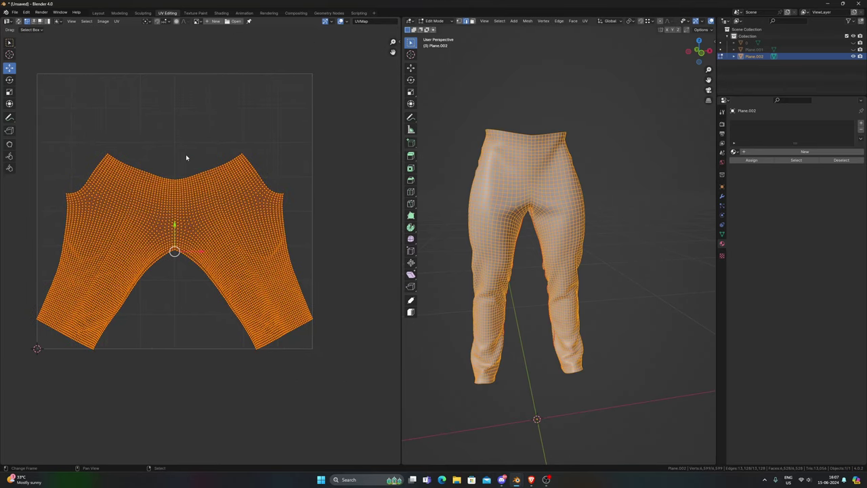
Step: Review the TexTools UV layout options in the UV editor
key("n")
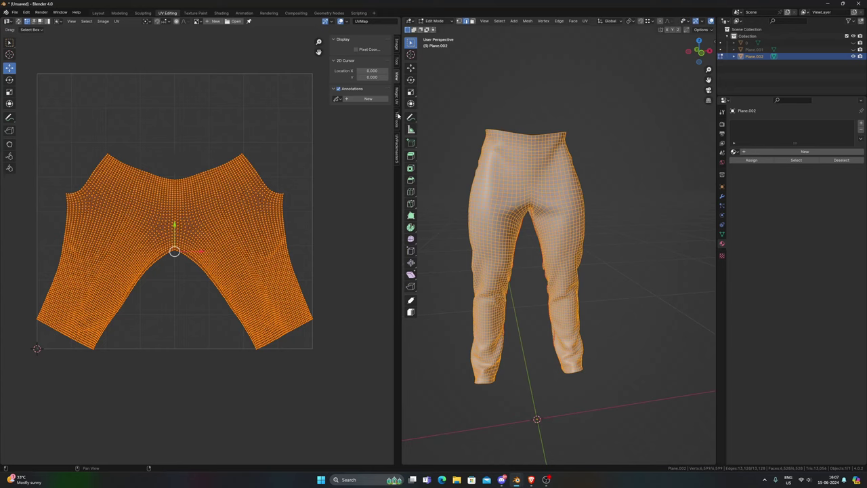
left_click(397, 117)
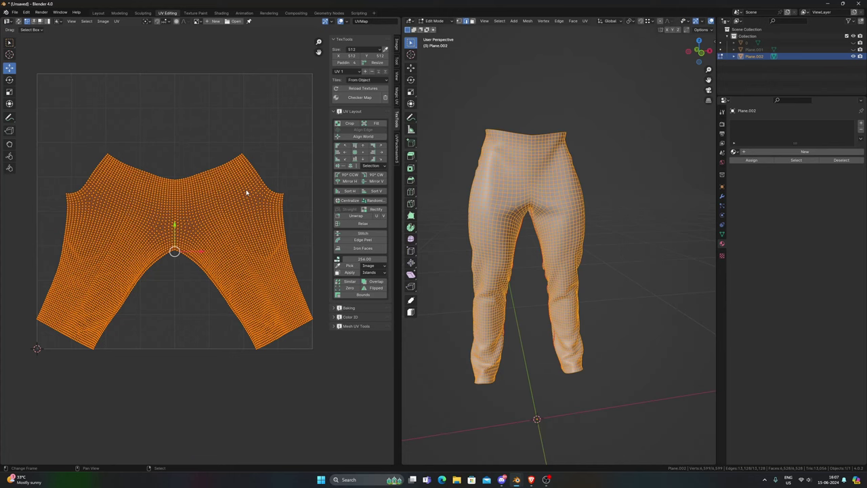
key("n")
Step: Clear the UV selection and select the two peak corner vertices at the ends of the island's waist edge
scroll(248, 147, "up", 1)
middle_click_drag(269, 151, 289, 146)
key("alt+a")
left_click(277, 121)
scroll(265, 130, "down", 2)
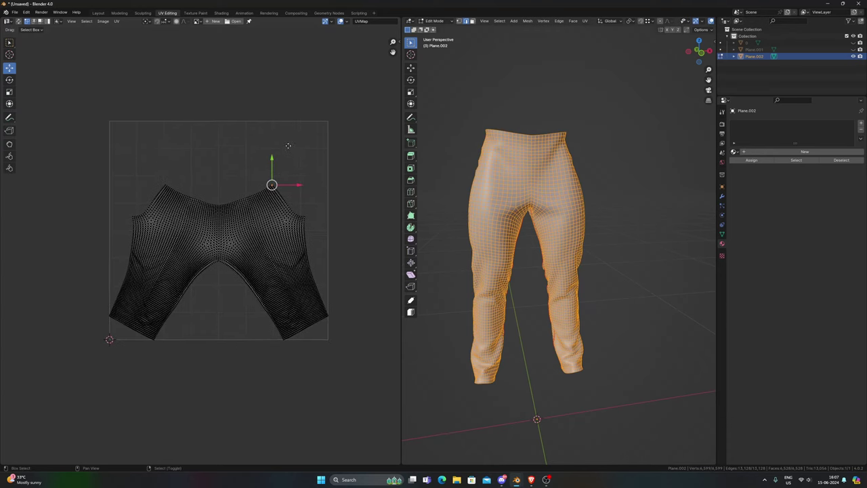
scroll(204, 144, "up", 2)
left_click(158, 139, "shift")
key("ctrl+z")
left_click(147, 138)
left_click(316, 134, "shift")
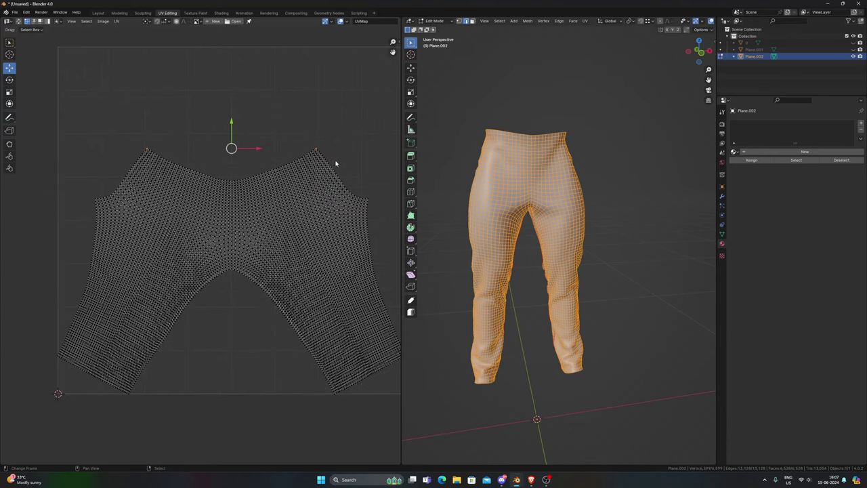
Step: Move the two selected waist corner vertices straight up to just below the top border of the UV square
left_click_drag(231, 130, 241, 19)
middle_click_drag(286, 61, 265, 187)
scroll(217, 166, "up", 7)
middle_click_drag(364, 292, 244, 252)
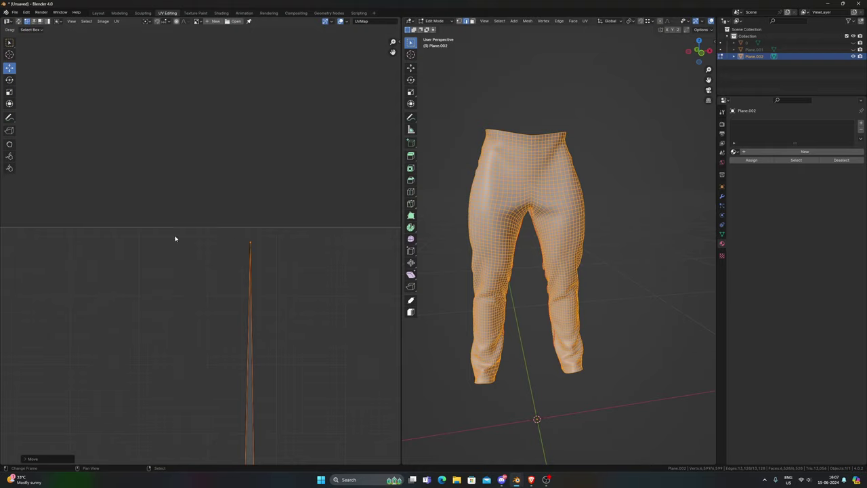
Step: Select the UV island's left waist peak vertex and left outer hem corner, and align both horizontally to the left edge with TexTools
scroll(176, 251, "down", 13)
middle_click_drag(184, 263, 234, 243)
scroll(233, 242, "up", 5)
left_click(237, 191)
left_click(237, 177)
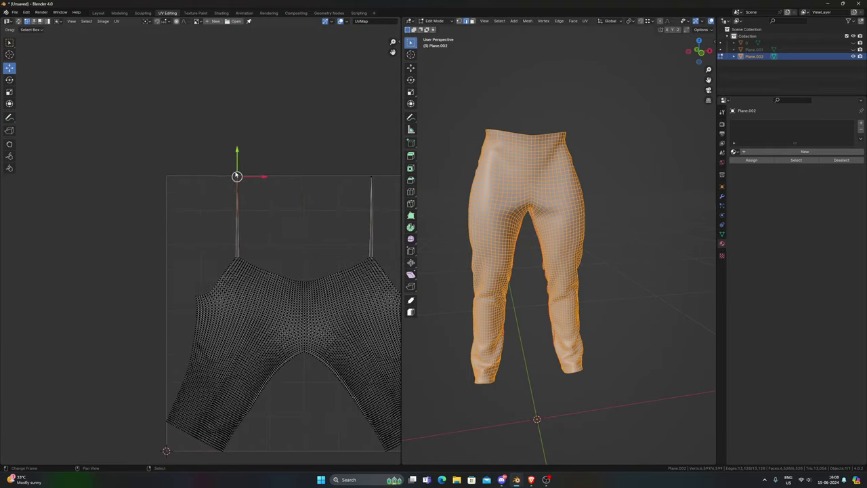
middle_click_drag(214, 310, 231, 200)
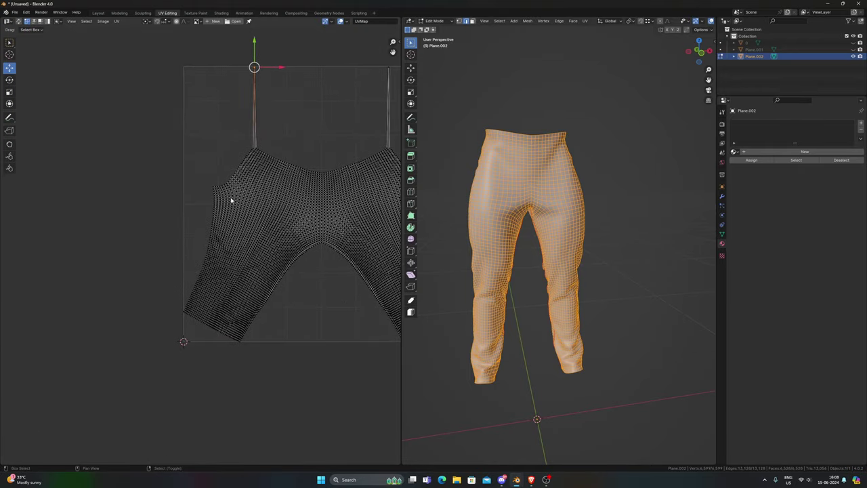
scroll(204, 242, "up", 2)
middle_click_drag(147, 310, 183, 257)
scroll(183, 256, "up", 5)
left_click(259, 369)
middle_click_drag(259, 370, 159, 253)
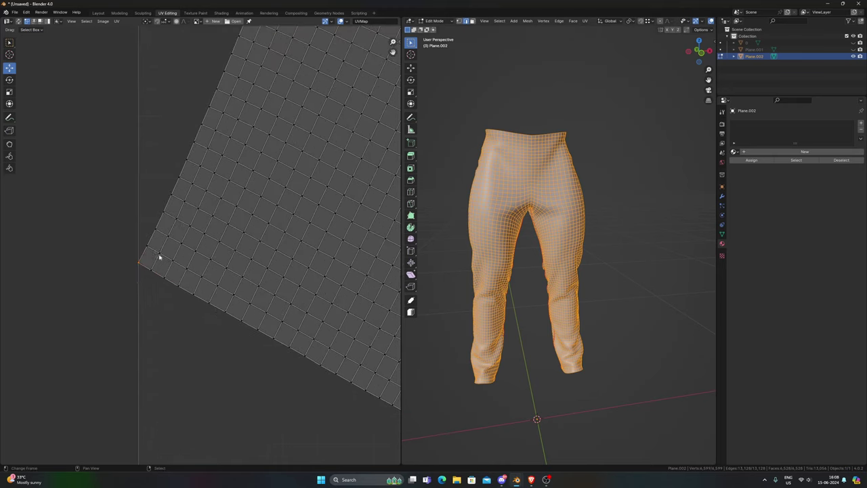
scroll(159, 254, "up", 3)
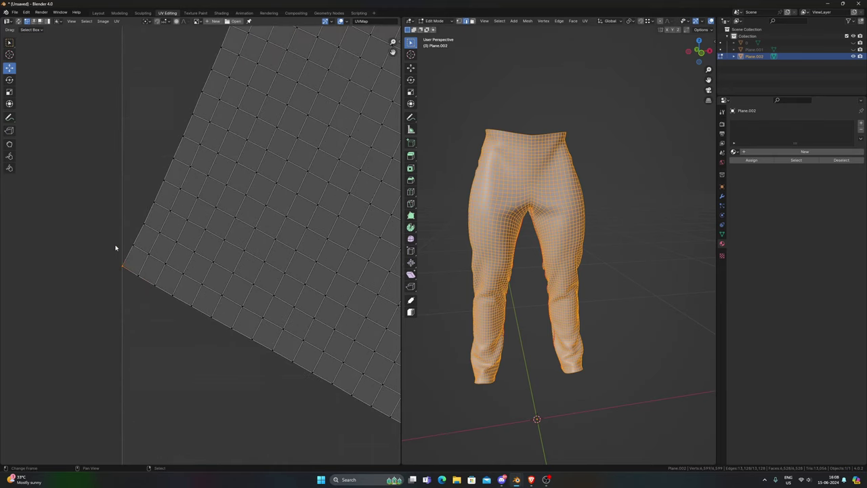
scroll(125, 251, "down", 8)
key("n")
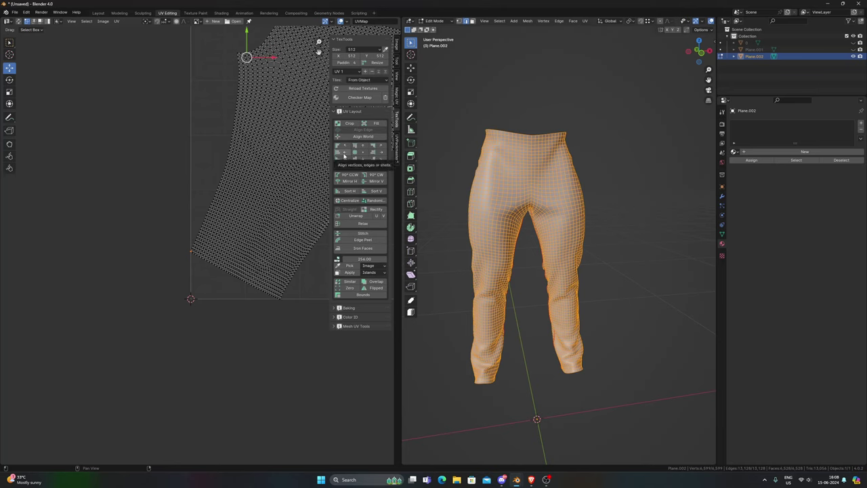
left_click(344, 155)
scroll(231, 138, "down", 7)
scroll(220, 176, "up", 4)
key("alt+a")
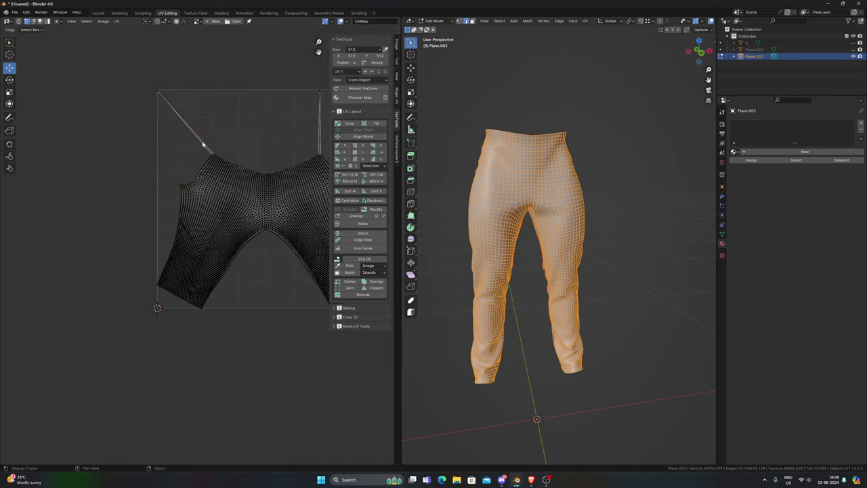
Step: Select the right waist peak vertex and the right outer hem corner, and align both to their right edge
middle_click_drag(234, 132, 113, 153, "shift")
right_click(201, 113)
scroll(271, 318, "up", 3)
middle_click_drag(271, 319, 156, 300, "shift")
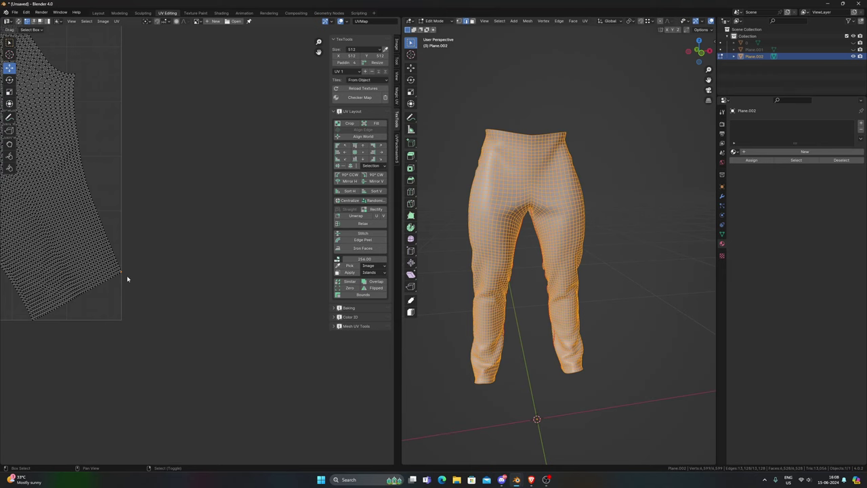
left_click(380, 154)
scroll(170, 128, "down", 2)
middle_click_drag(164, 83, 263, 177)
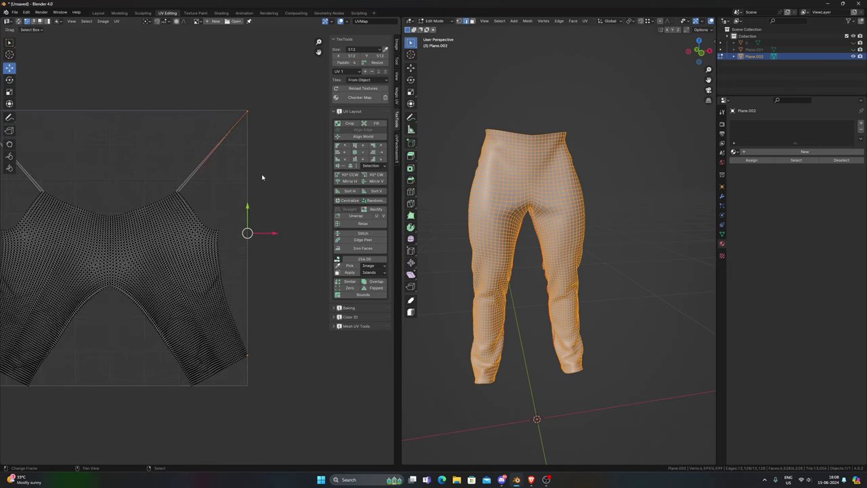
Step: Select both waist peak vertices at the upper corners of the UV square and pin them
scroll(233, 166, "down", 2)
left_click_drag(39, 133, 267, 191)
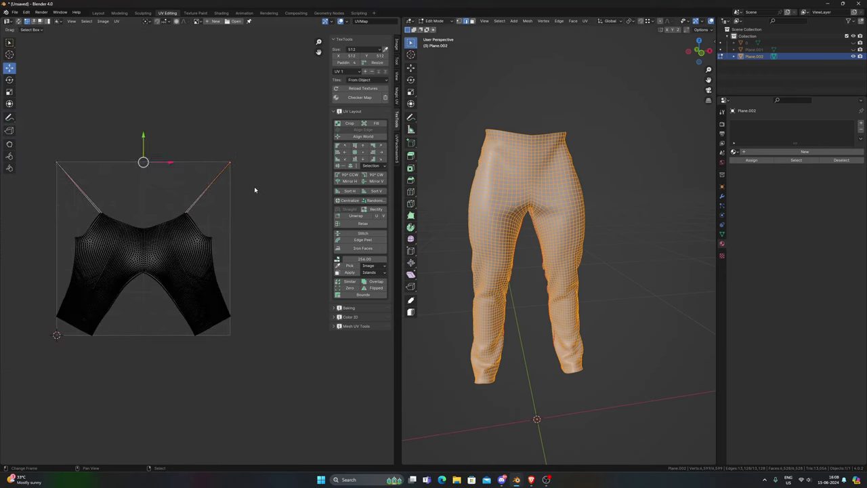
scroll(254, 186, "up", 4)
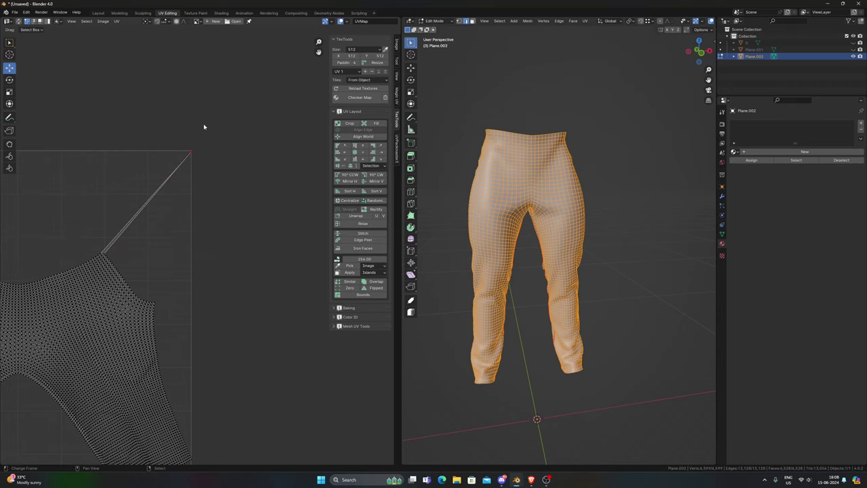
Step: Select the inner and outer hem corners of the island's right leg and align them to the bottom
scroll(213, 265, "down", 1)
middle_click_drag(212, 267, 245, 82)
scroll(229, 203, "up", 3)
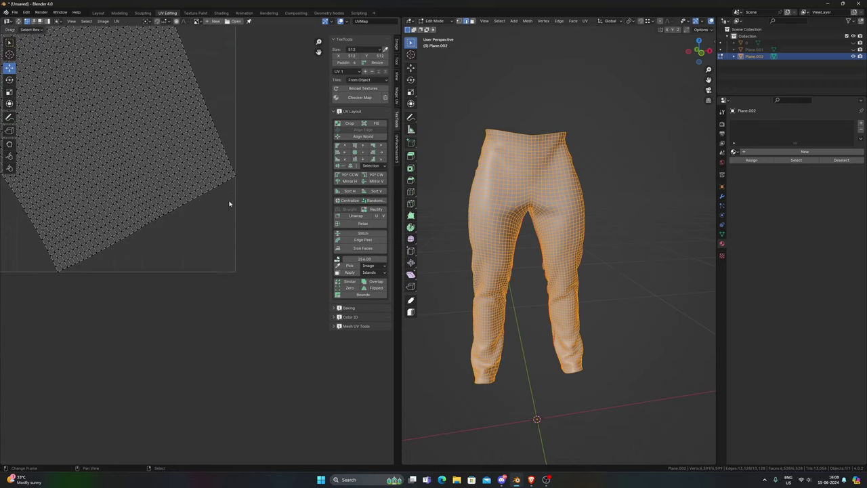
left_click(56, 286, "shift")
left_click(357, 160)
scroll(171, 243, "down", 4)
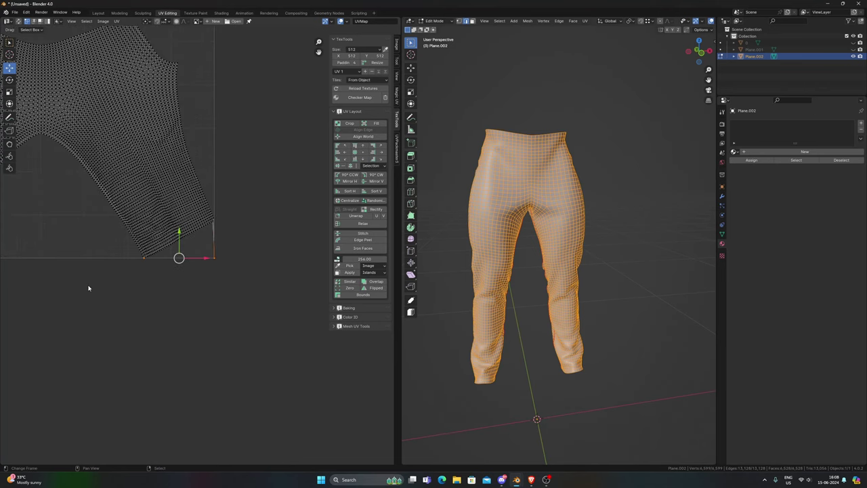
Step: Select the inner and outer hem corners of the island's left leg and align them to the bottom
middle_click_drag(88, 288, 308, 304)
scroll(190, 305, "up", 4)
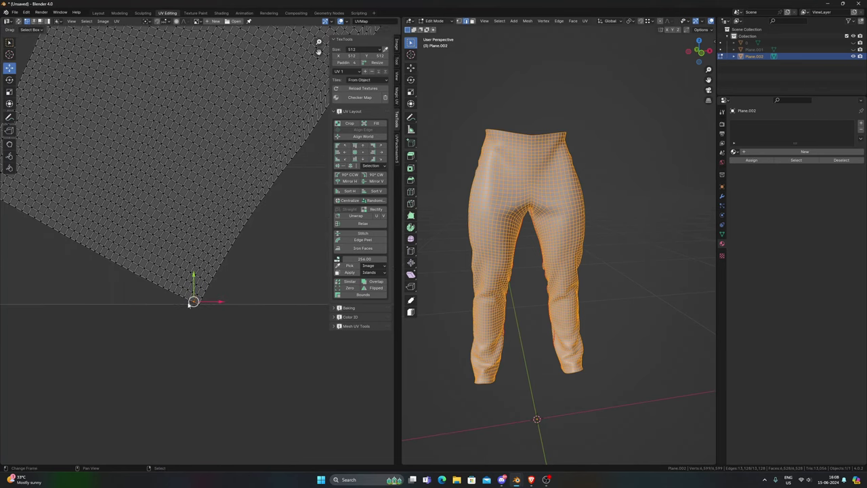
middle_click_drag(28, 234, 192, 256)
left_click(132, 206, "shift")
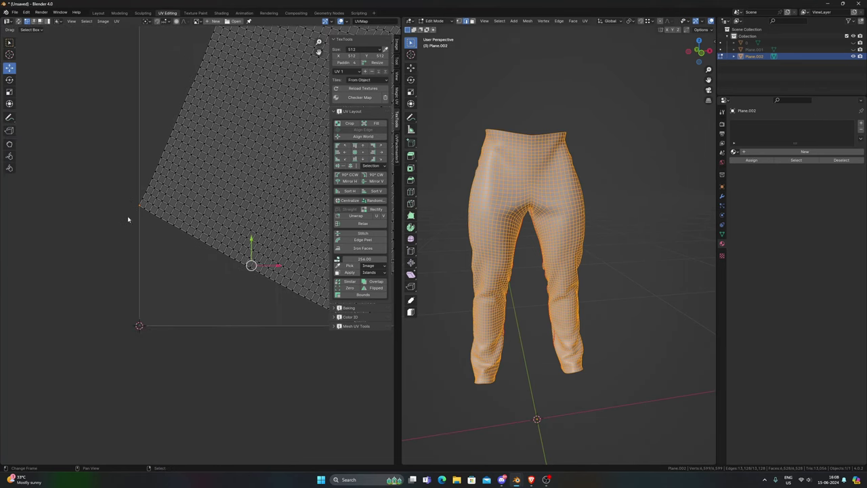
left_click(355, 160)
Step: Select the four outermost vertices at the corners of the UV square and pin them in place
left_click(144, 329)
scroll(169, 205, "down", 8)
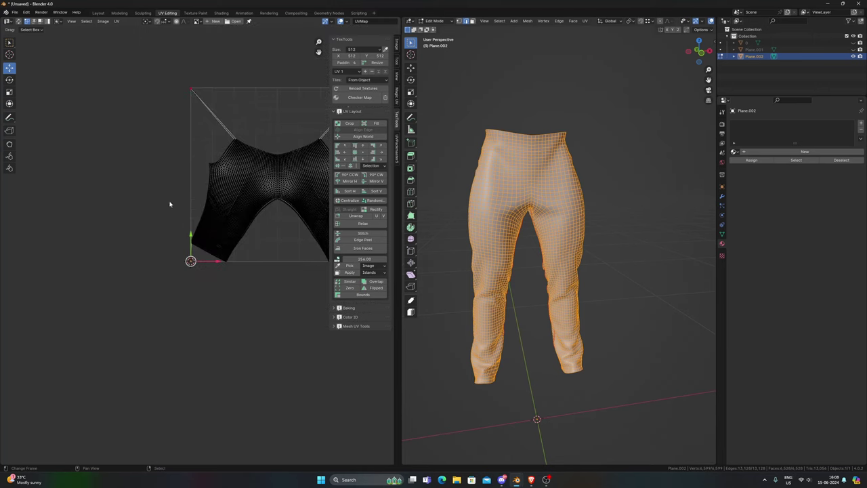
middle_click_drag(170, 204, 149, 267)
left_click(154, 167, "shift")
middle_click_drag(153, 166, 71, 165)
scroll(305, 290, "up", 1)
left_click(286, 341, "shift")
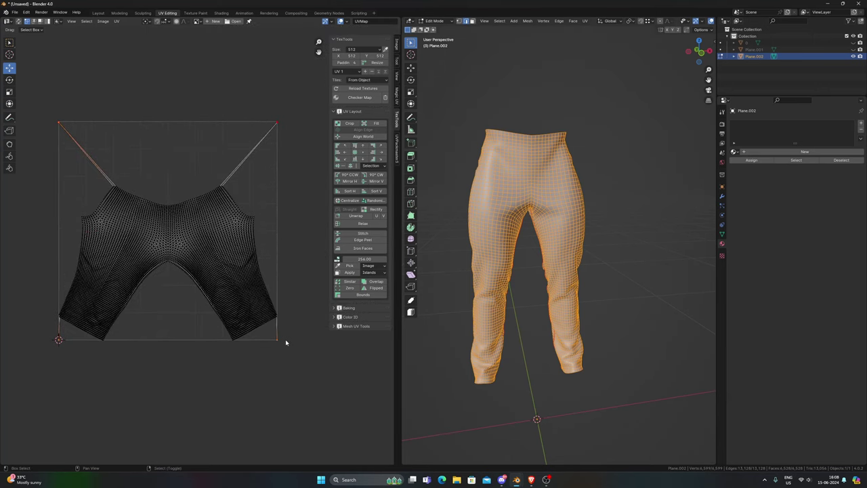
scroll(140, 358, "up", 3)
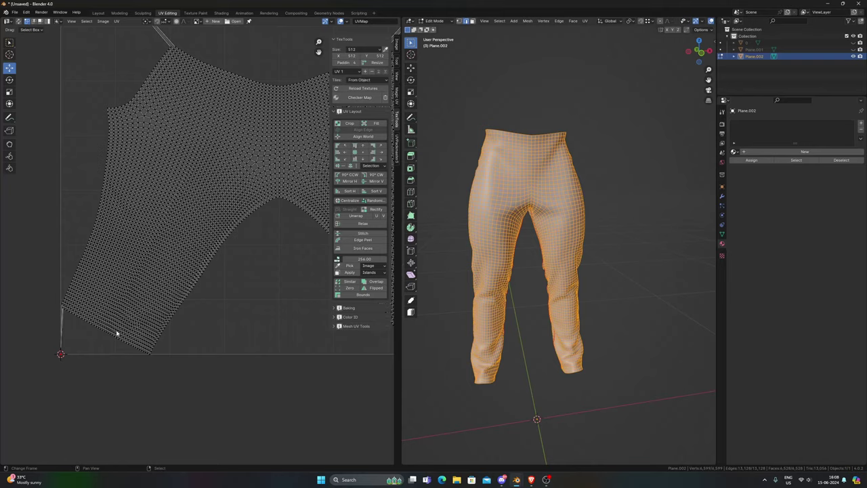
scroll(136, 272, "down", 4)
scroll(135, 272, "up", 1)
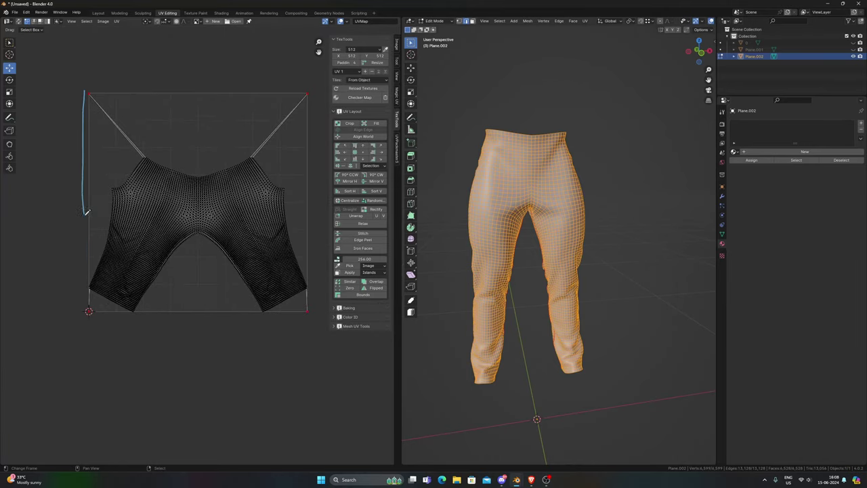
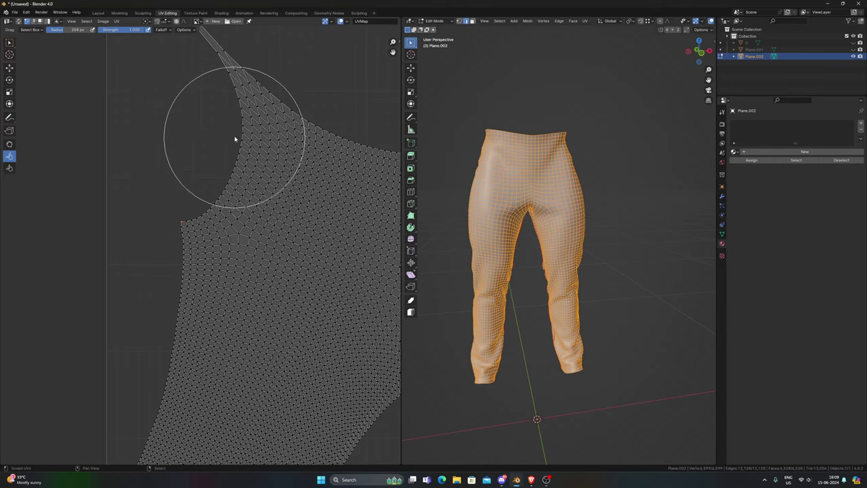
Step: Rescale the selected hip corner vertices on the outer edge of the UV island
key("s")
left_click(233, 153)
scroll(196, 223, "down", 3)
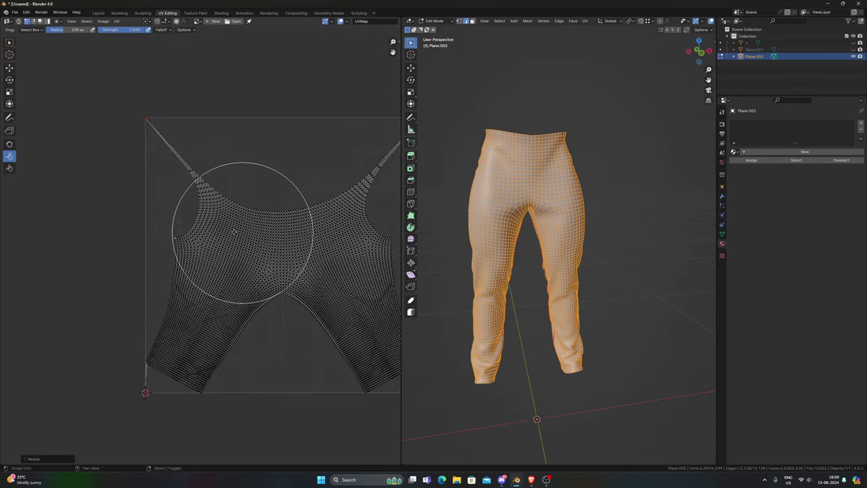
scroll(248, 185, "up", 2)
scroll(196, 241, "up", 2)
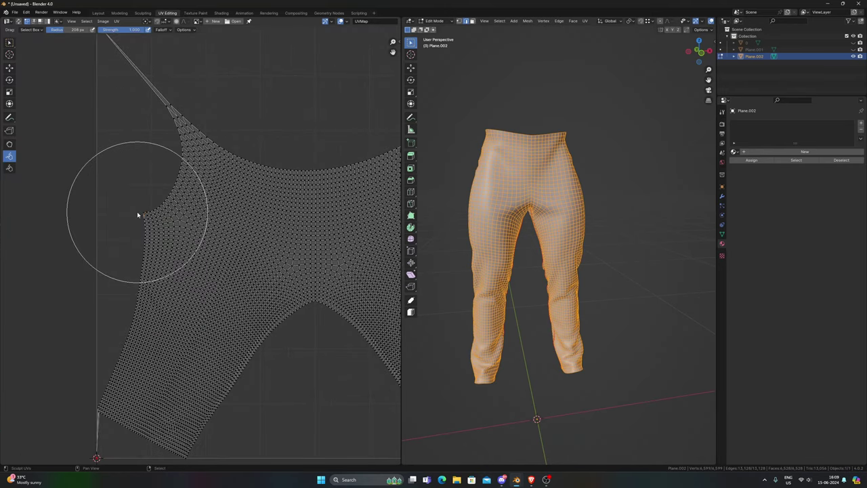
Step: Align the left hip corner vertex with the pinned lower-left corner on the left border and pin it
middle_click_drag(130, 327, 154, 244, "shift")
right_click(118, 383, "shift")
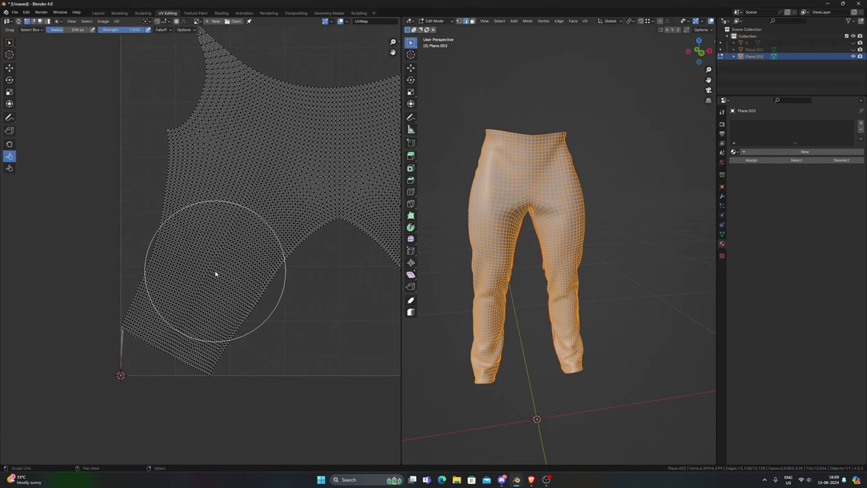
key("n")
left_click(341, 152)
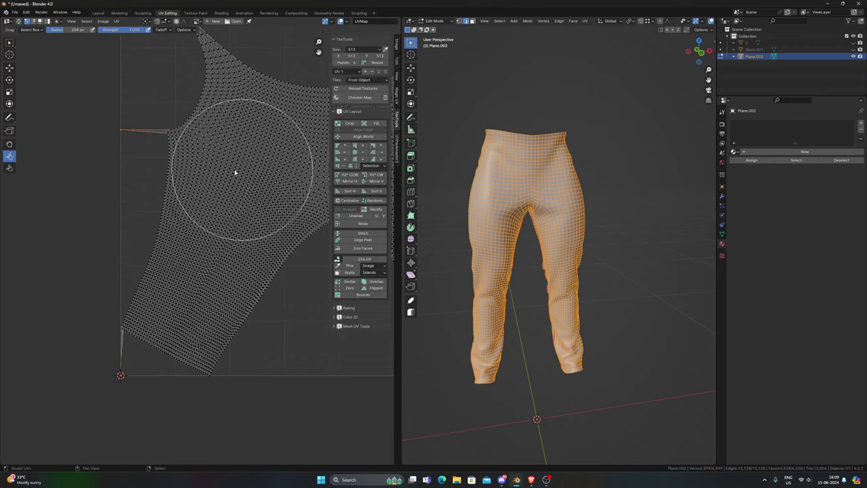
key("p")
Step: Align the right hip corner vertex with the lower-right corner on the UV square's right border and pin it
scroll(234, 216, "down", 5)
middle_click_drag(240, 207, 102, 232, "shift")
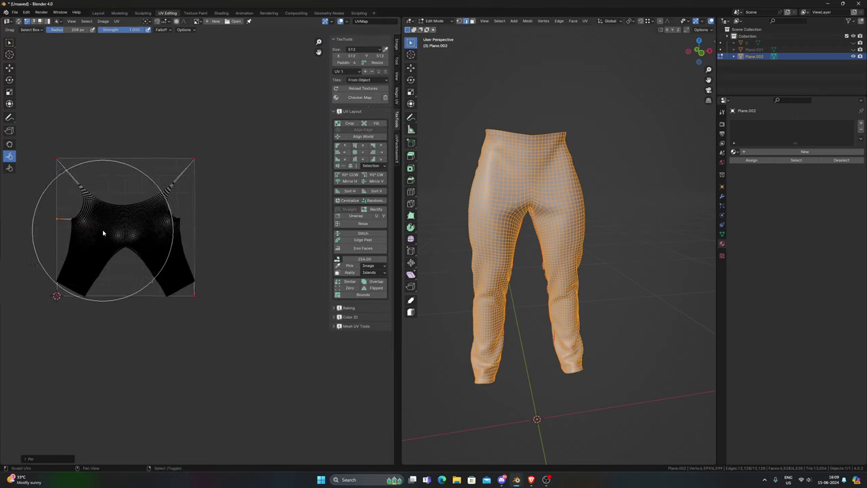
scroll(199, 248, "up", 3)
right_click(168, 184)
right_click(192, 359, "shift")
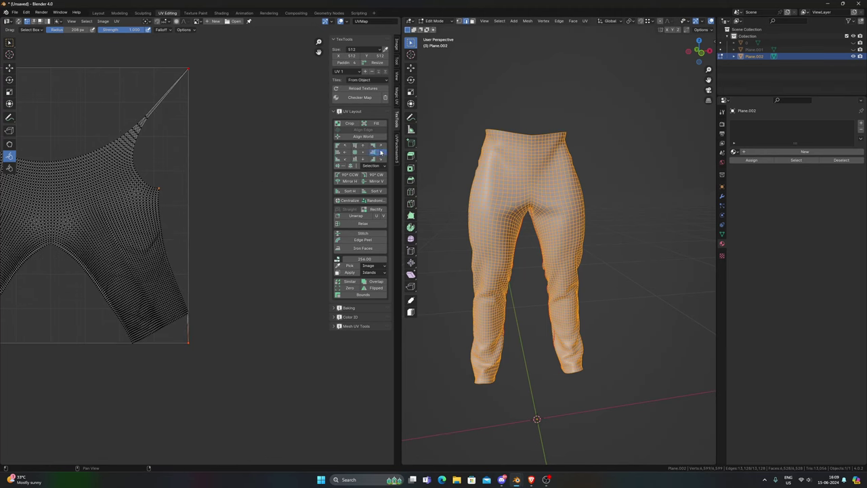
left_click(381, 152)
scroll(184, 184, "up", 2)
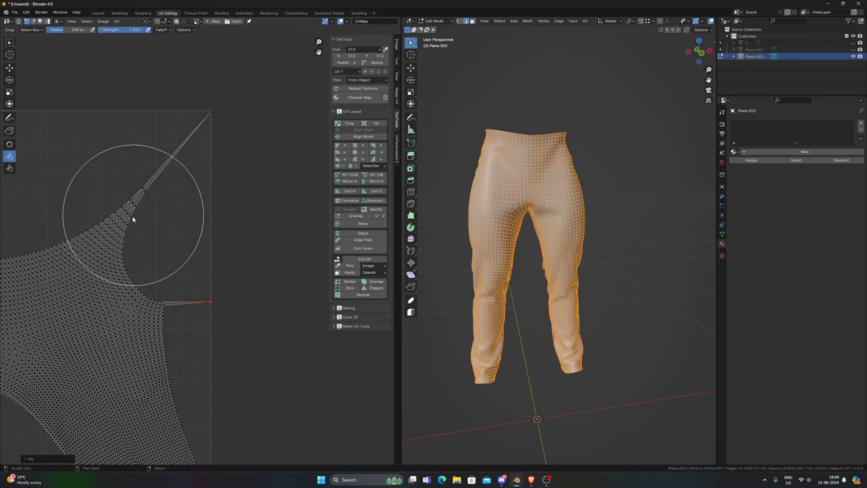
Step: Scale the two waist corner vertices closer together along X by about 0.93
scroll(129, 182, "down", 5)
scroll(201, 250, "up", 1)
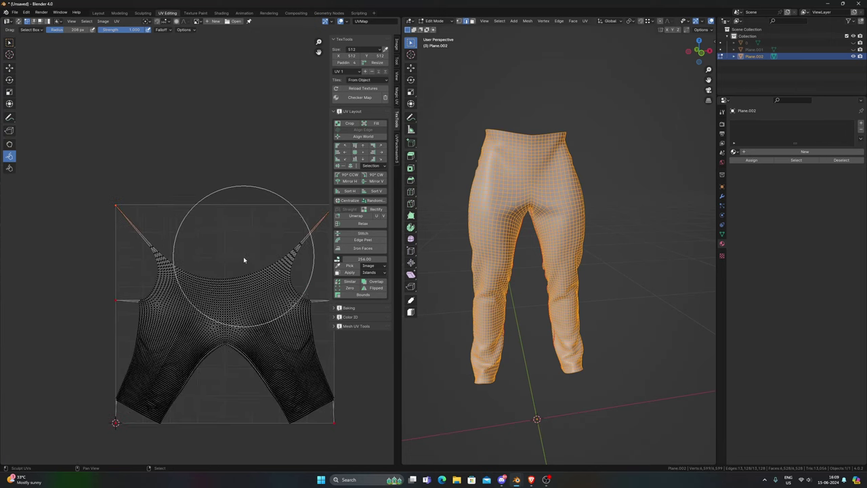
key("s")
key("x")
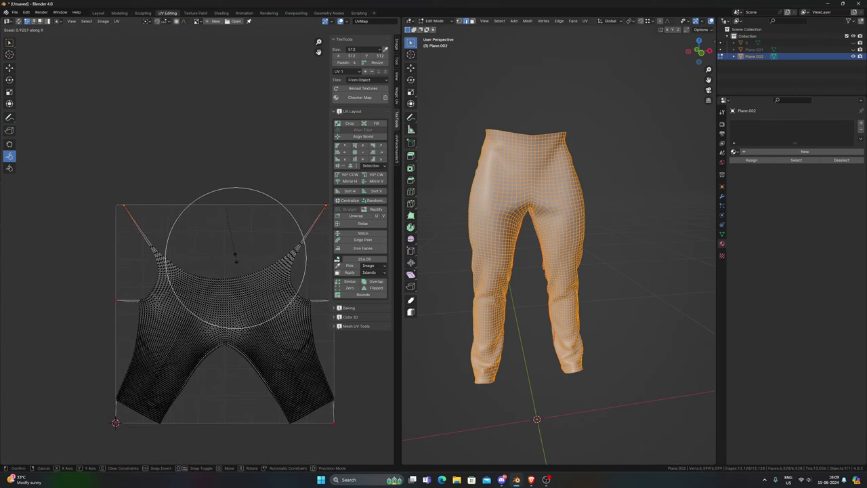
left_click(237, 260)
Step: Relax the UV island with the Relax brush along the waist, both outer sides and the leg hems, spreading it across the UV square
middle_click_drag(238, 261, 201, 259)
scroll(126, 252, "up", 2)
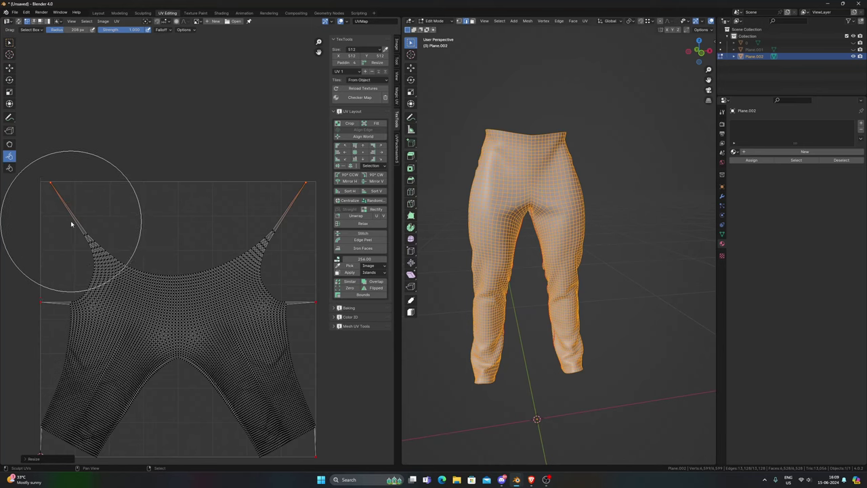
mouse_move(71, 223)
left_mouse_down()
mouse_move(62, 197)
mouse_move(75, 219)
mouse_move(184, 213)
mouse_move(200, 194)
mouse_move(187, 185)
mouse_move(150, 240)
mouse_move(155, 226)
mouse_move(130, 243)
left_mouse_up()
scroll(149, 239, "down", 2)
scroll(114, 263, "up", 3)
middle_click_drag(114, 262, 248, 203)
mouse_move(248, 203)
left_mouse_down()
mouse_move(236, 255)
mouse_move(234, 201)
mouse_move(244, 389)
left_mouse_up()
scroll(238, 312, "down", 1)
middle_click_drag(238, 312, 172, 286)
left_click_drag(172, 286, 162, 166)
middle_click_drag(325, 151, 118, 176)
mouse_move(187, 172)
left_mouse_down()
mouse_move(228, 251)
mouse_move(231, 344)
left_mouse_up()
scroll(216, 278, "up", 1)
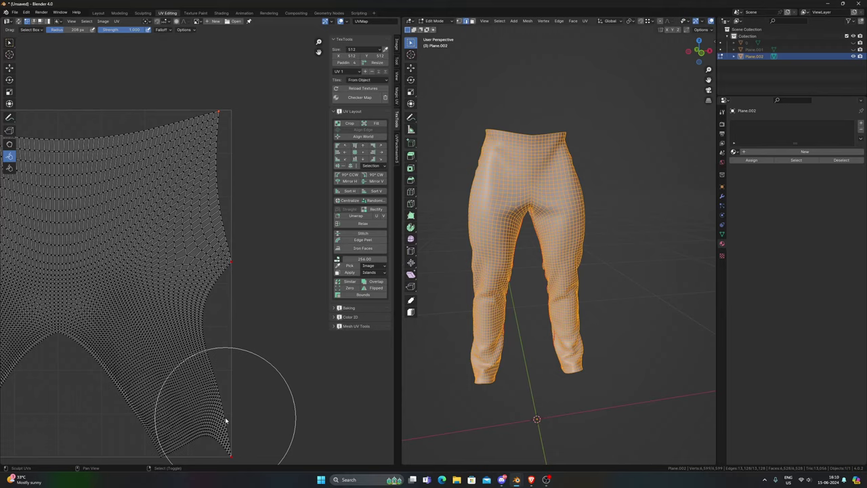
middle_click_drag(226, 420, 207, 379)
mouse_move(196, 227)
left_mouse_down()
mouse_move(196, 335)
mouse_move(203, 250)
mouse_move(209, 257)
left_mouse_up()
middle_click_drag(88, 285, 342, 259)
mouse_move(121, 350)
left_mouse_down()
mouse_move(126, 290)
mouse_move(116, 246)
left_mouse_up()
middle_click_drag(318, 312, 176, 288)
scroll(234, 292, "down", 2)
key("n")
Step: Select the inseam, waist, left hem and right hem boundary loops of the relaxed UV island one after another
middle_click_drag(246, 320, 254, 323)
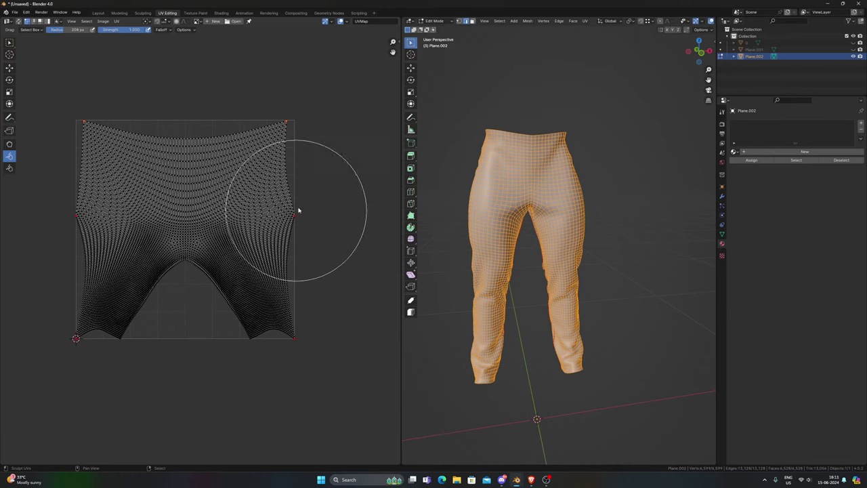
scroll(267, 251, "up", 1)
middle_click_drag(257, 336, 272, 325)
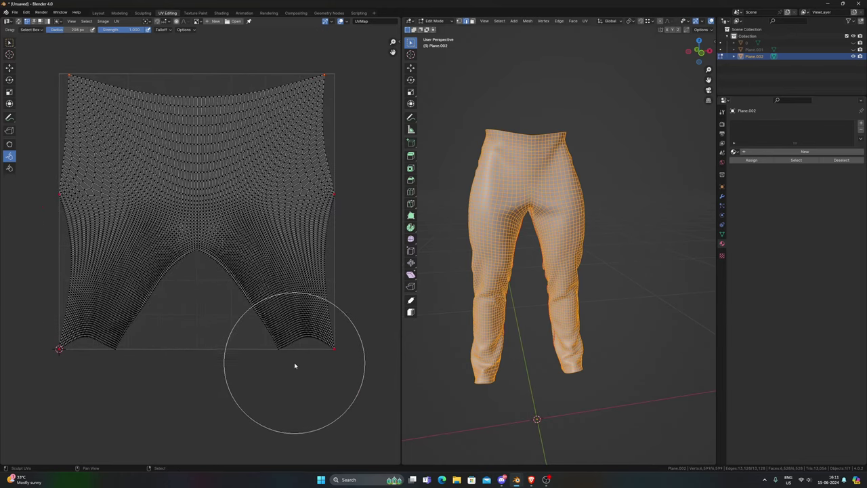
left_click_drag(291, 360, 267, 288)
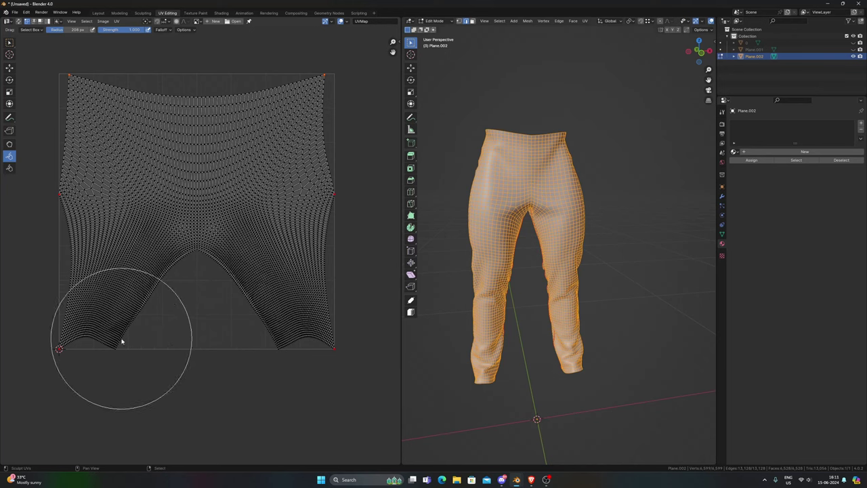
left_click(160, 293, "alt")
left_click(170, 88, "alt")
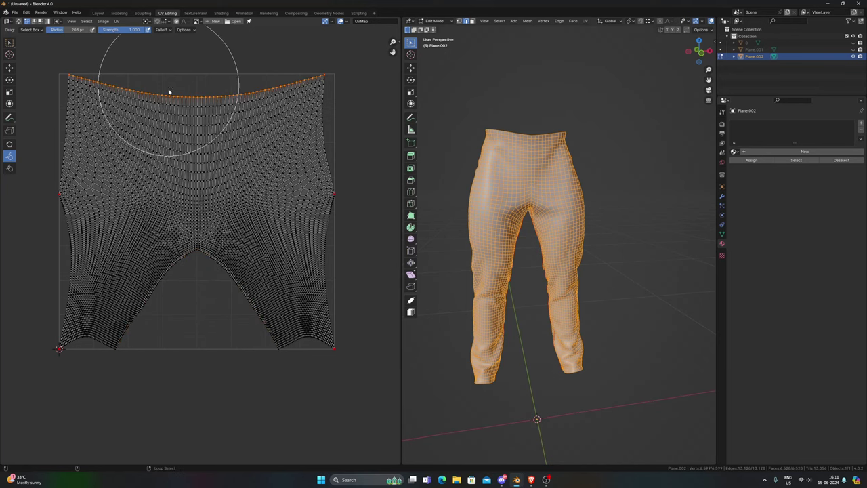
left_click(100, 338, "alt")
left_click(299, 351, "alt")
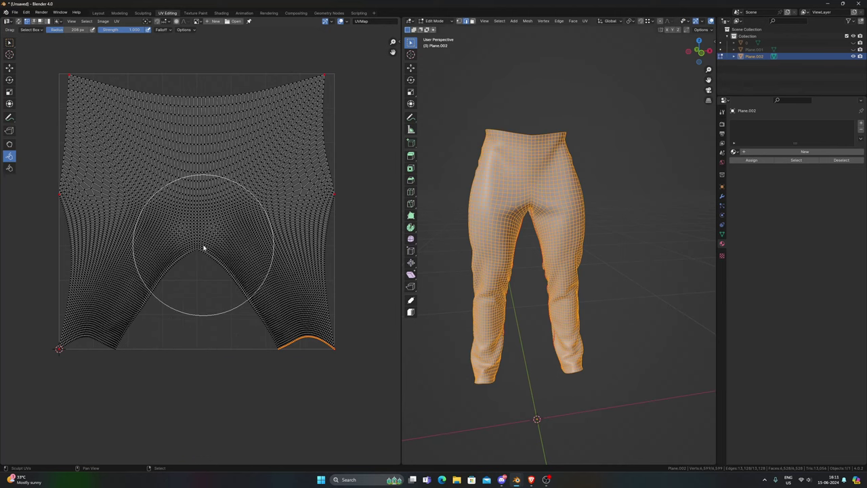
Step: Select the UV island's waist boundary loop, straighten it by aligning it to its top, and pin it
middle_click_drag(252, 153, 254, 209, "shift")
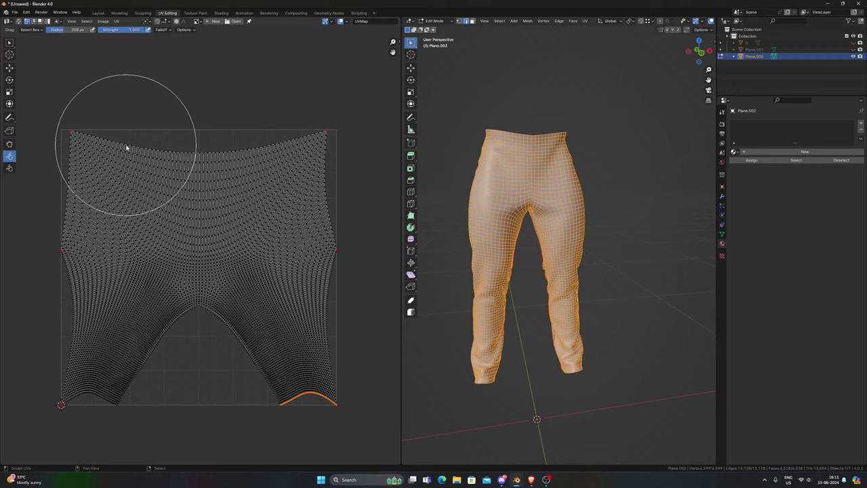
scroll(139, 197, "up", 1)
right_click(46, 147, "alt")
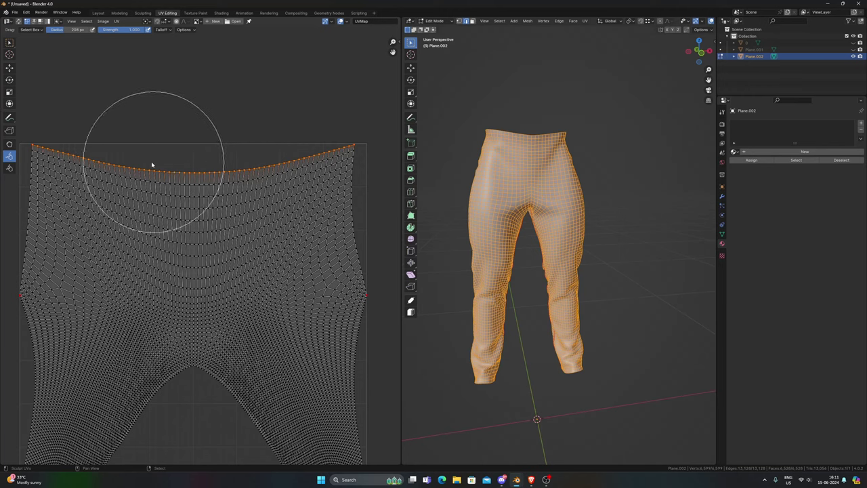
left_click(214, 169, "alt")
key("ctrl+z")
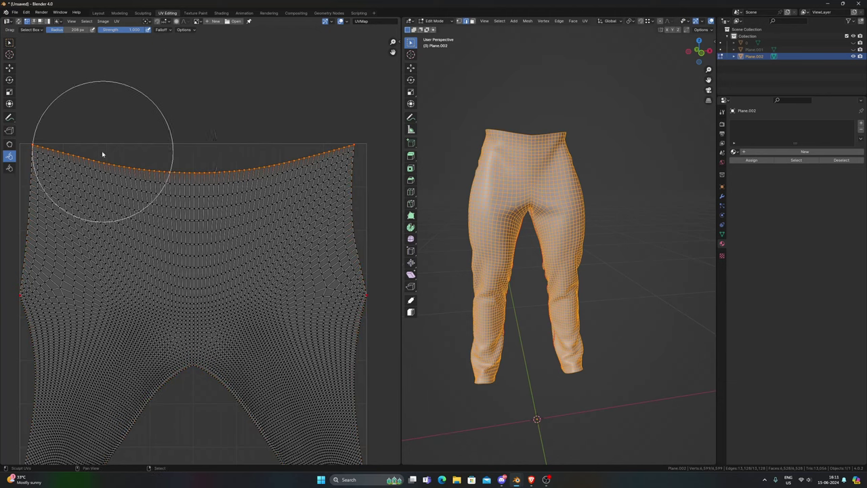
key("n")
key("Home")
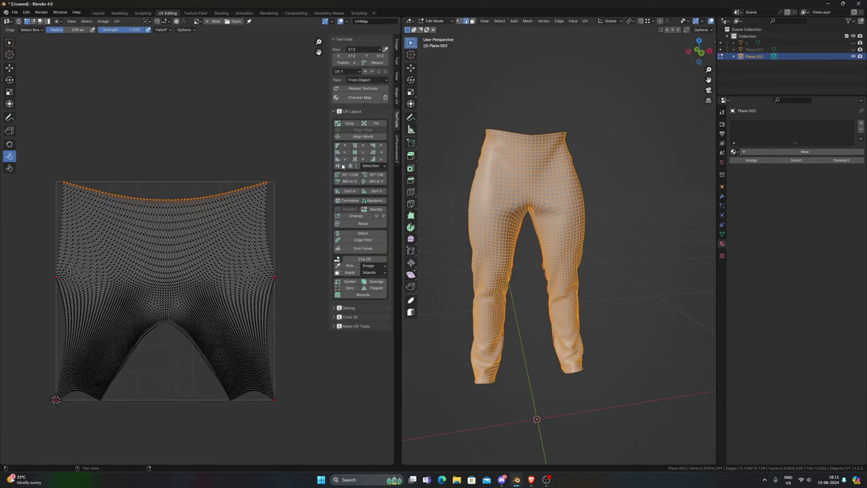
scroll(219, 176, "up", 2)
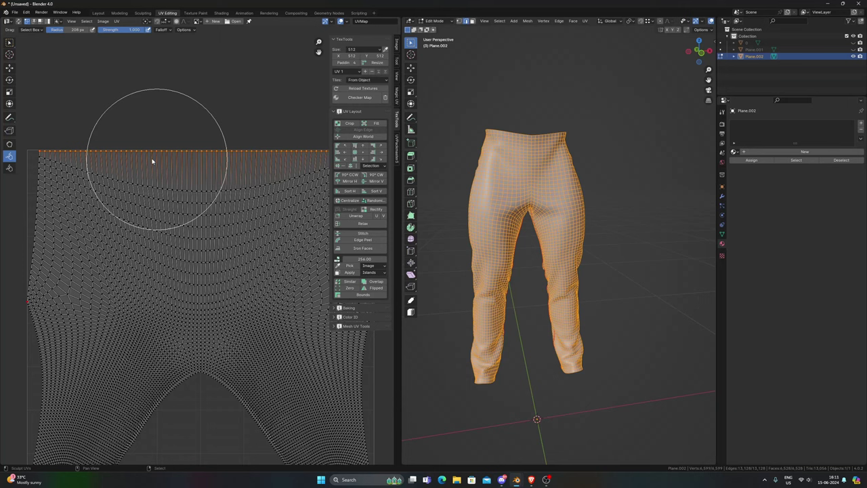
scroll(187, 161, "down", 4)
middle_click_drag(201, 203, 149, 184, "shift")
scroll(211, 206, "up", 2)
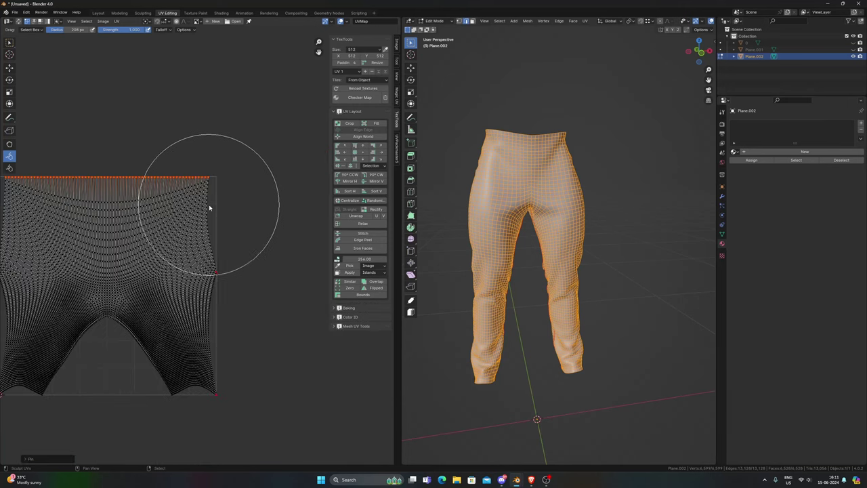
Step: Select the right outer leg boundary loop from hip to hem, align it flush with the UV square's right border and pin it
scroll(239, 250, "up", 1)
middle_click_drag(242, 317, 226, 234, "shift")
scroll(203, 247, "up", 2)
right_click(196, 275, "alt")
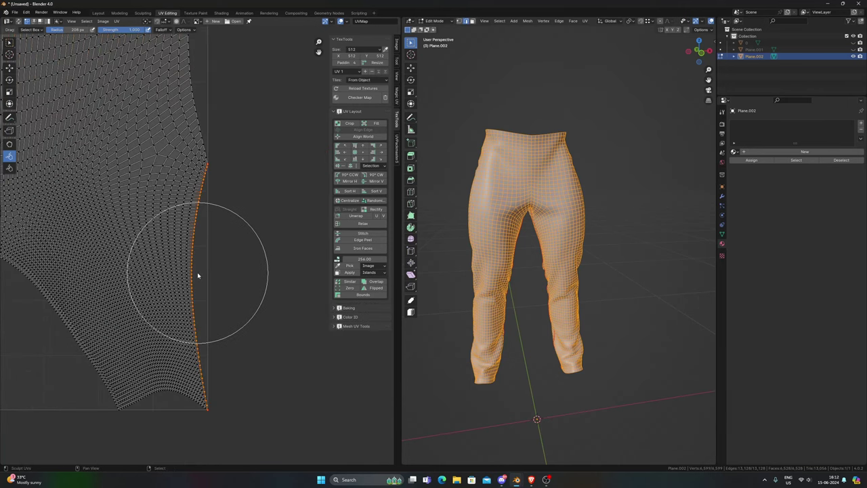
left_click(381, 156)
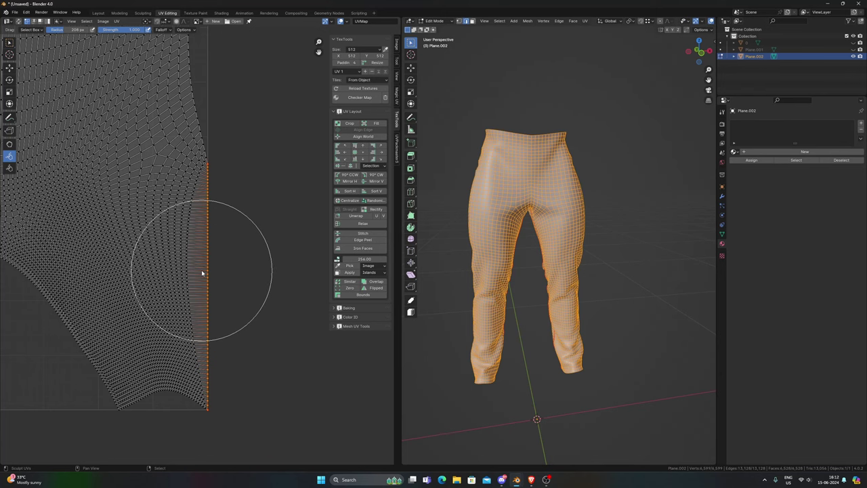
scroll(232, 253, "down", 2)
key("alt+a")
scroll(232, 258, "up", 3)
right_click(227, 258, "alt")
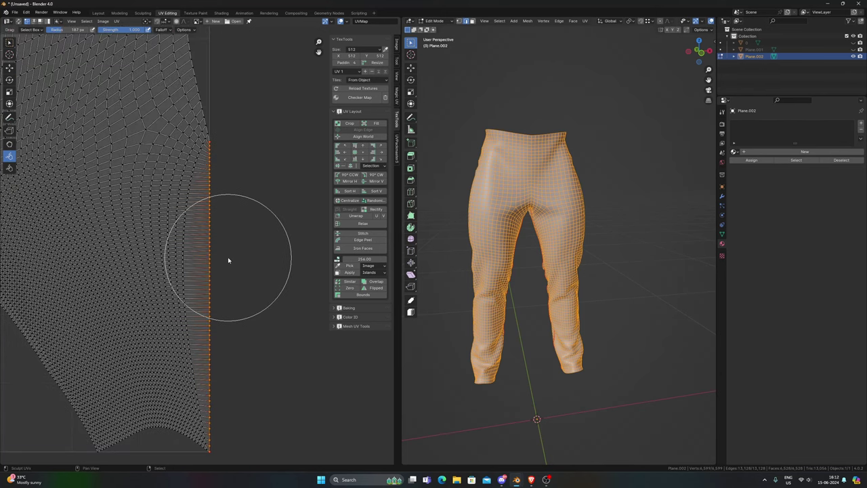
key("p")
Step: Align the left outer leg boundary loop with the UV square's left border, pin it and clear the selection
scroll(227, 258, "down", 5)
middle_click_drag(86, 258, 185, 265, "shift")
scroll(163, 261, "up", 2)
left_click(102, 259, "alt")
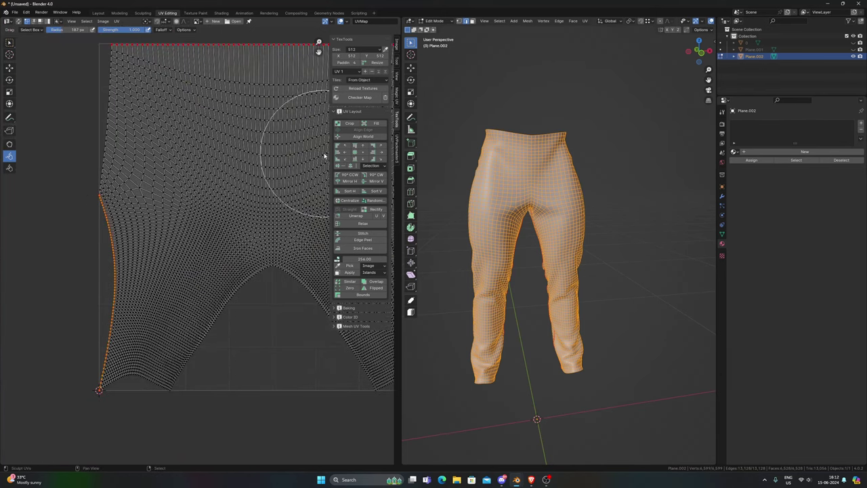
left_click(342, 153)
key("p")
scroll(183, 208, "up", 1)
key("alt+a")
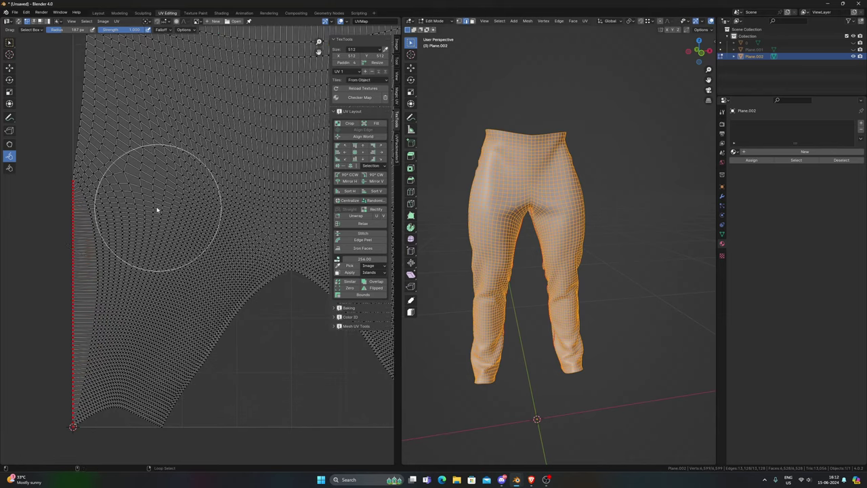
Step: Switch to the Move tool and select the inseam boundary loop of the UV island
middle_click_drag(117, 192, 159, 285, "shift")
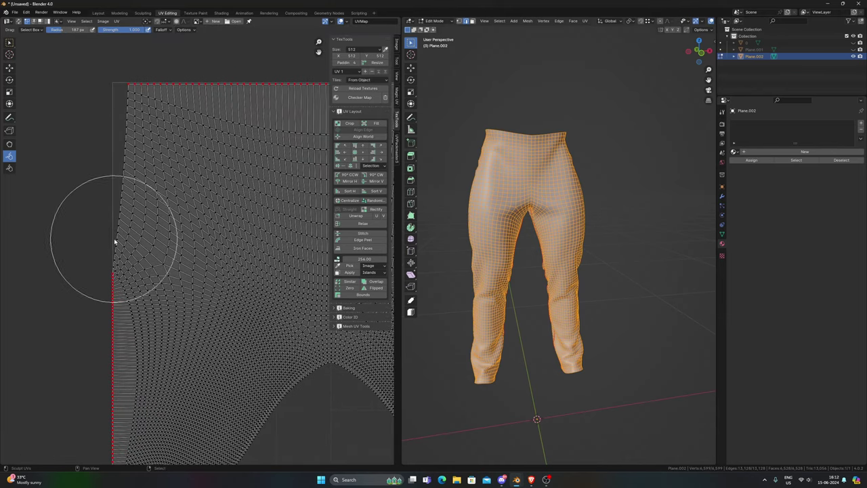
middle_click_drag(302, 193, 73, 205)
scroll(73, 205, "down", 2)
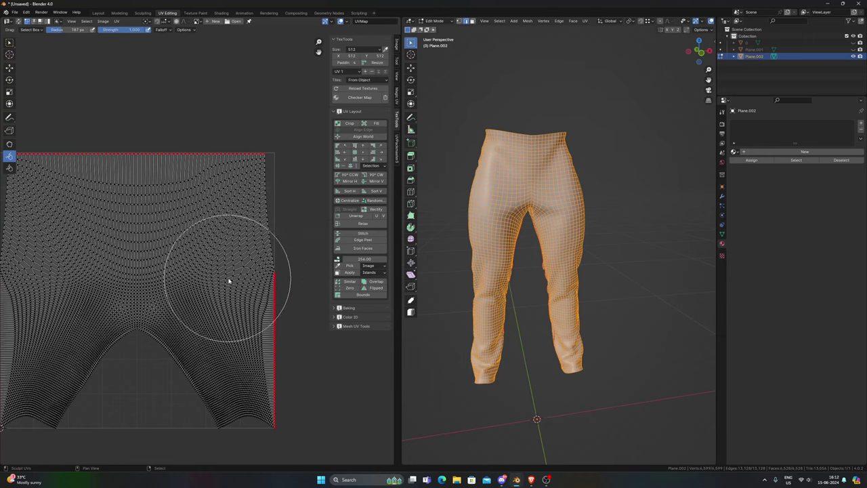
scroll(260, 223, "up", 2)
middle_click_drag(170, 251, 213, 258)
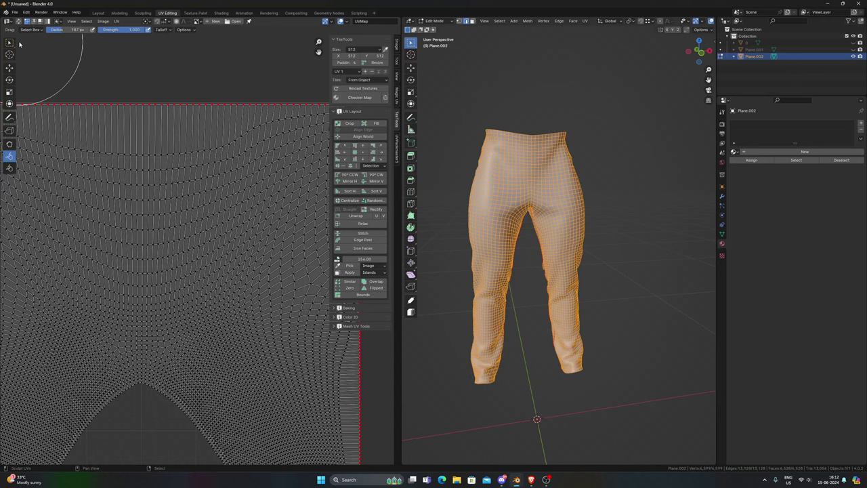
left_click(10, 68)
scroll(116, 191, "down", 5)
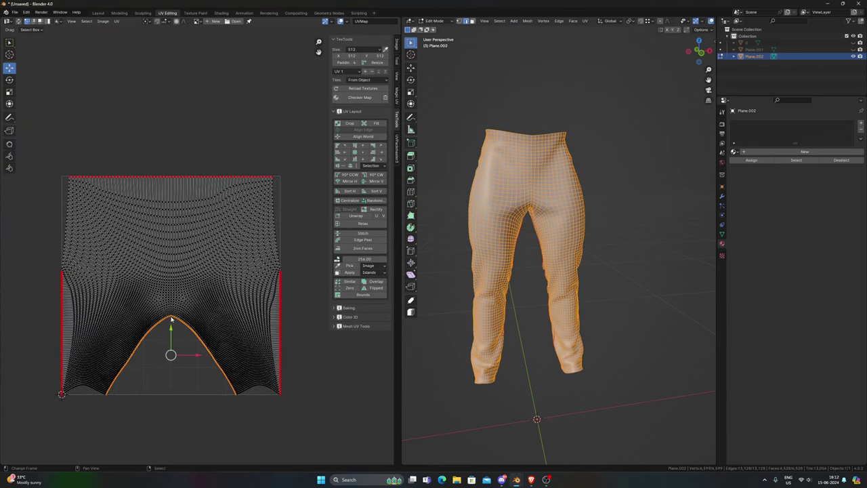
scroll(179, 331, "up", 1)
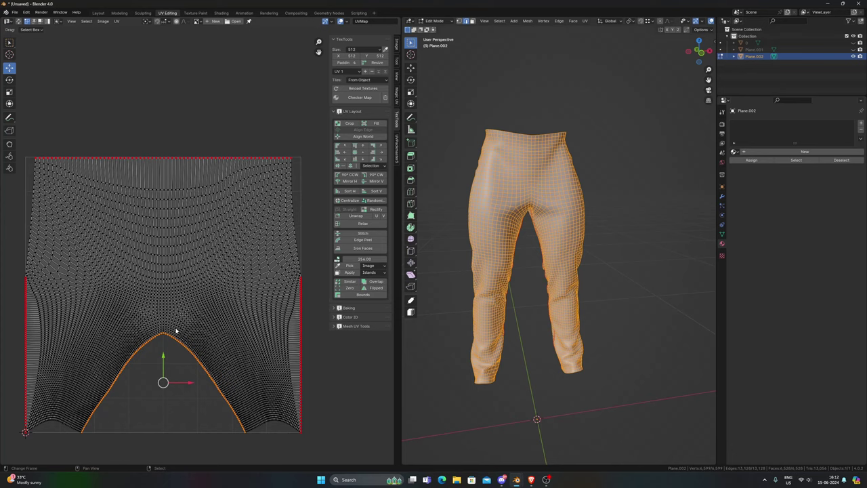
Step: Enable UV sync selection, reduce the mesh selection to a single element and switch to vertex select mode
left_click(19, 21)
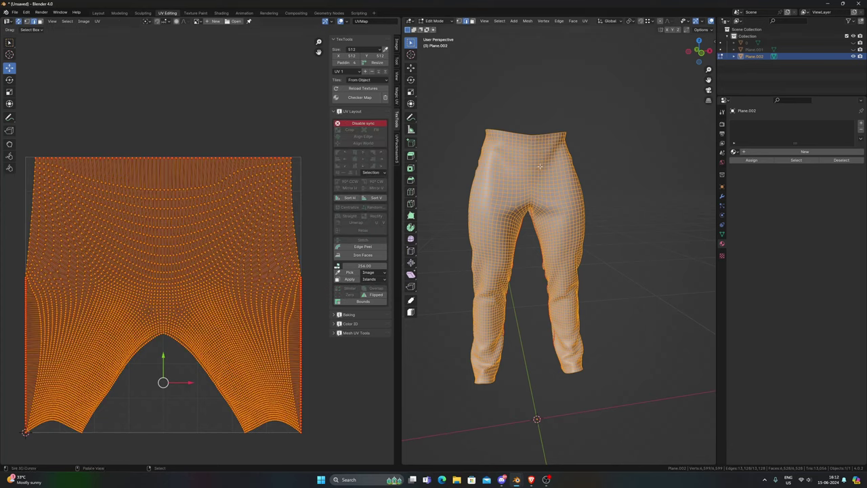
middle_click_drag(540, 166, 576, 190)
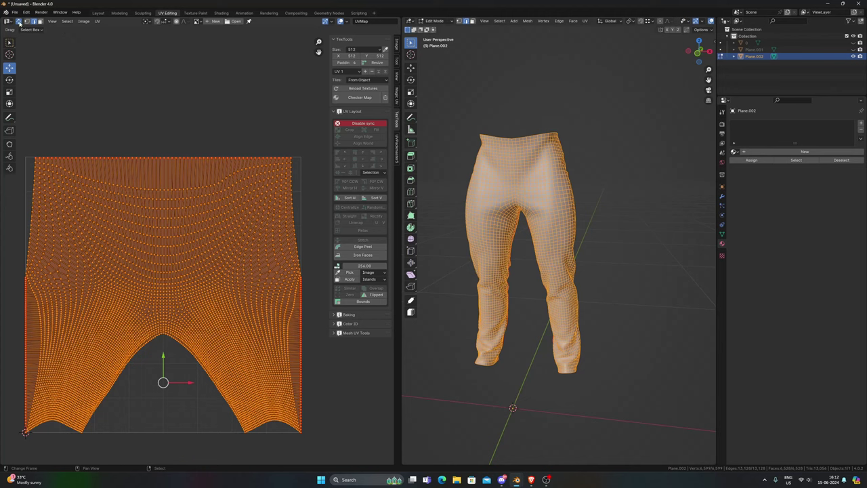
scroll(474, 197, "up", 2)
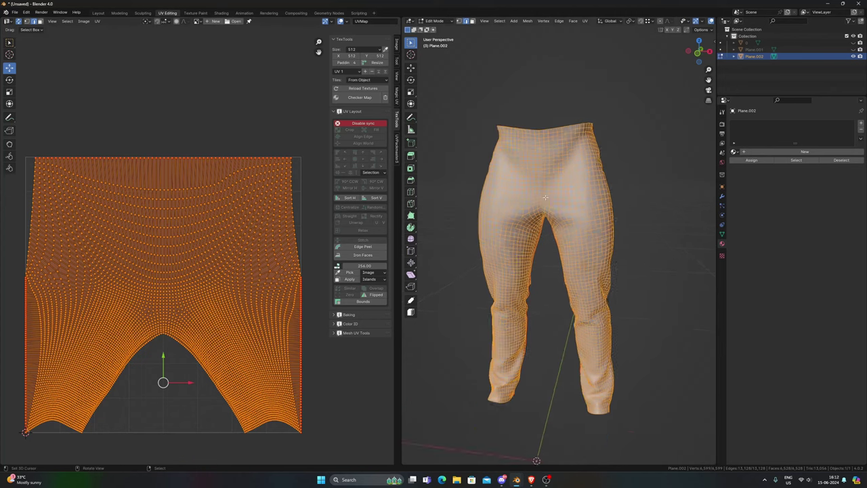
middle_click_drag(529, 261, 545, 250)
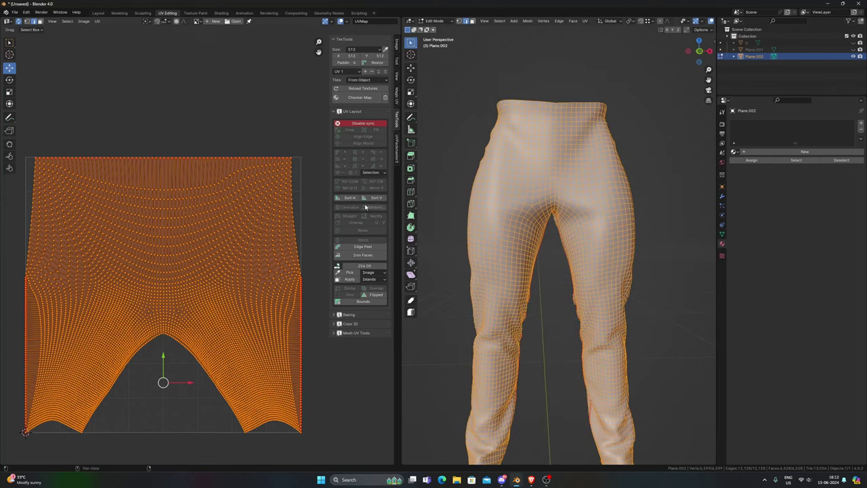
scroll(533, 207, "up", 3)
left_click(546, 135)
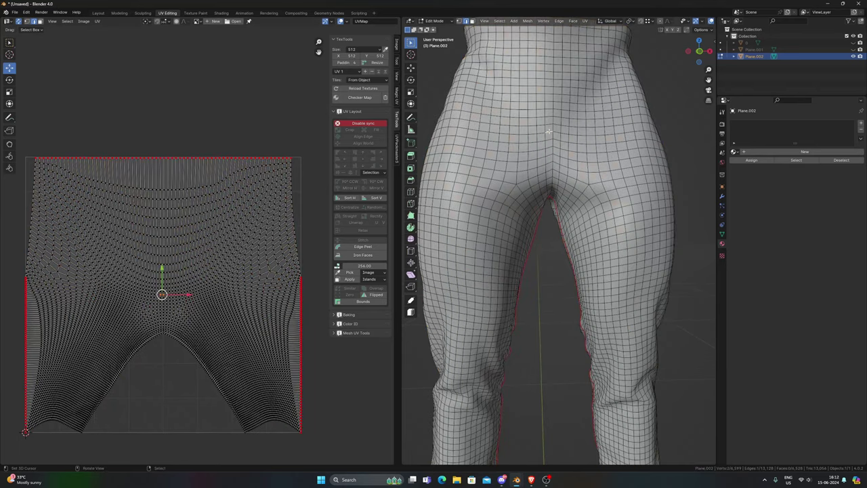
scroll(550, 140, "down", 1)
key("1")
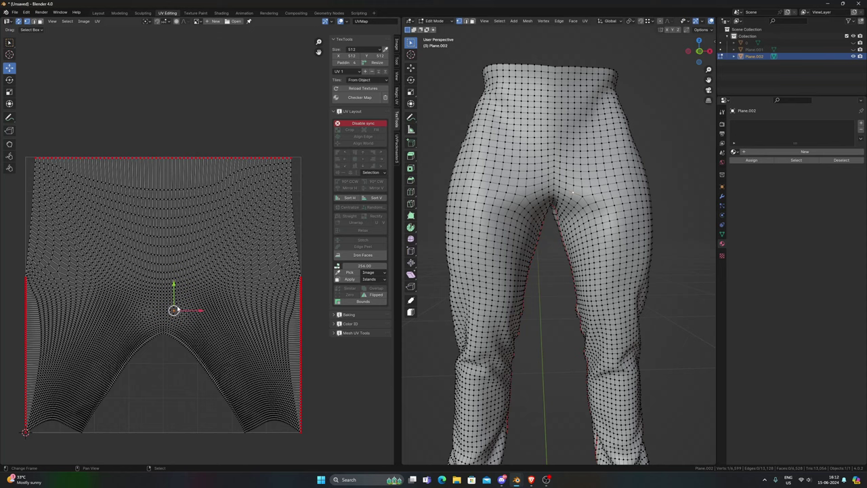
Step: Select the mesh's vertical centre loop between waist and crotch, and narrow the selection to the single crotch vertex
middle_click_drag(635, 194, 630, 125)
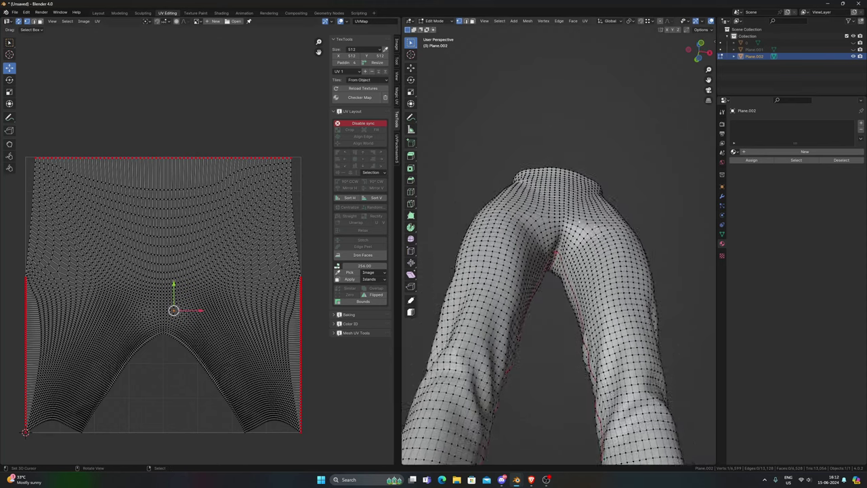
scroll(566, 285, "up", 5)
right_click(566, 285, "alt")
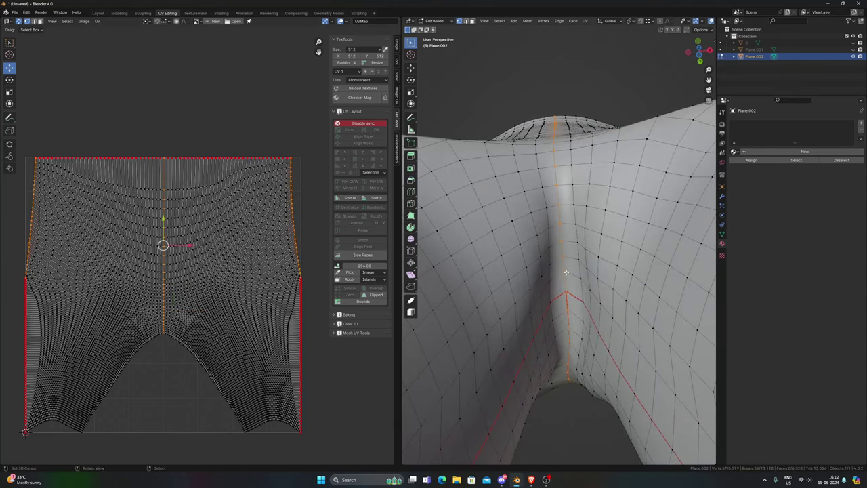
scroll(213, 274, "up", 5)
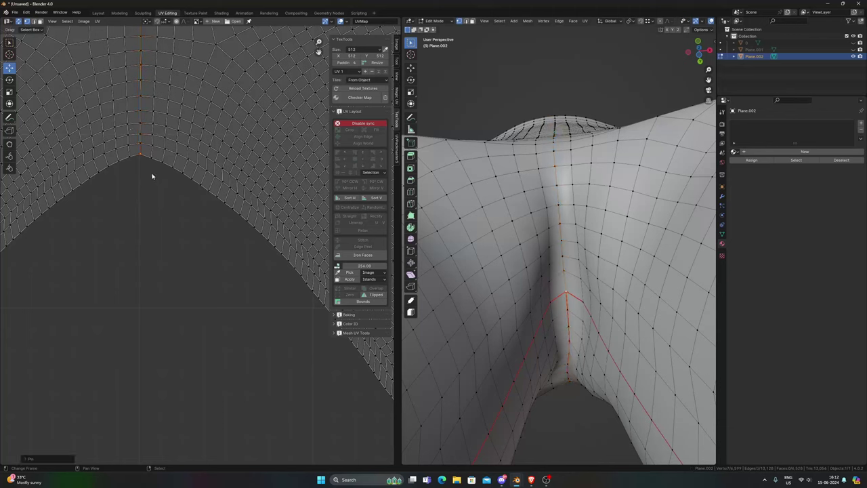
left_click(560, 255, "alt")
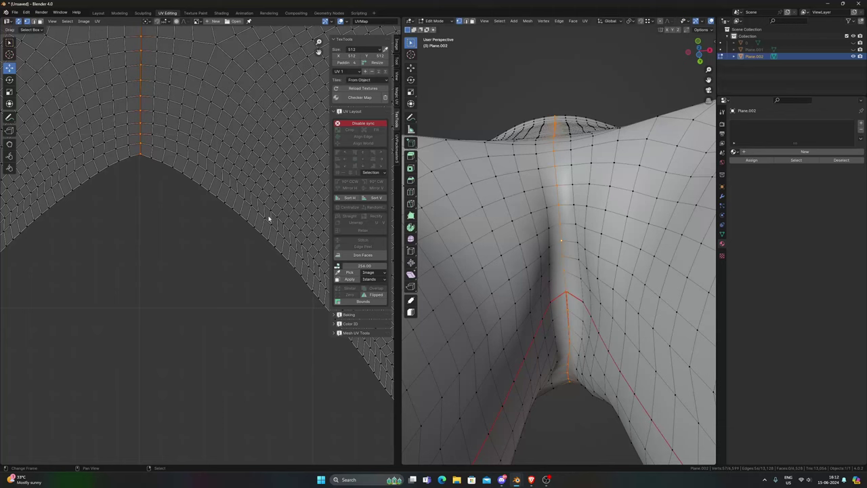
scroll(145, 159, "down", 10)
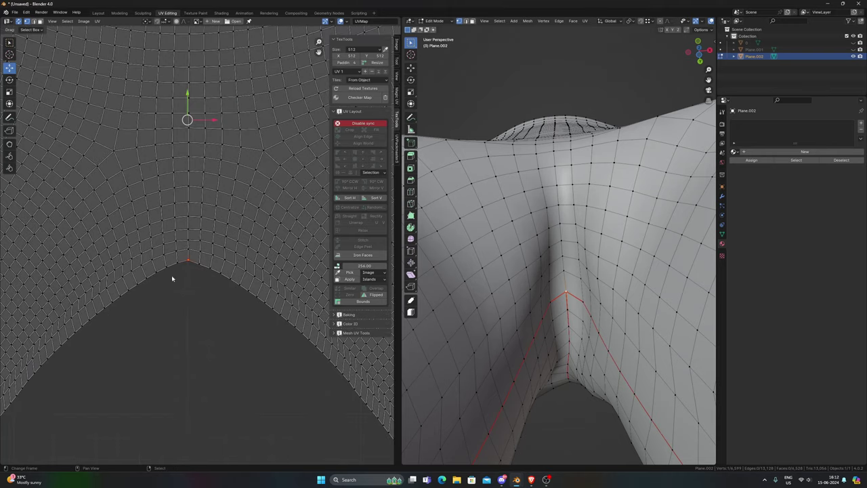
scroll(203, 254, "up", 2)
scroll(528, 234, "down", 2)
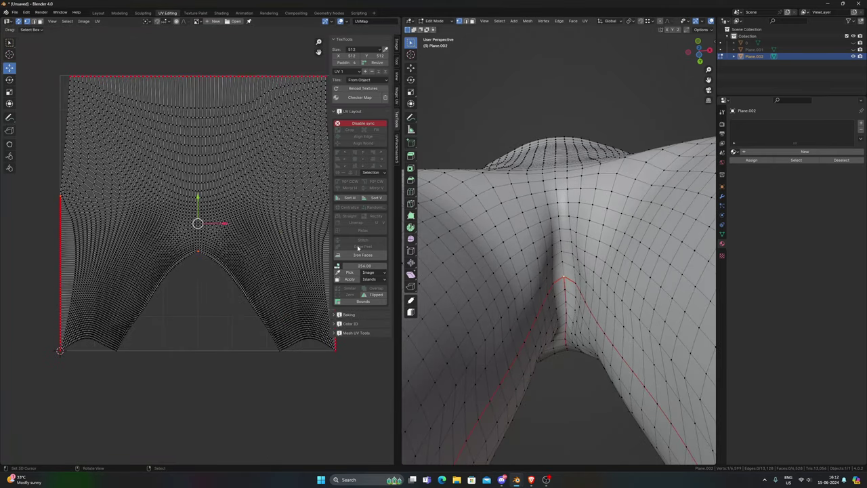
scroll(194, 247, "up", 1)
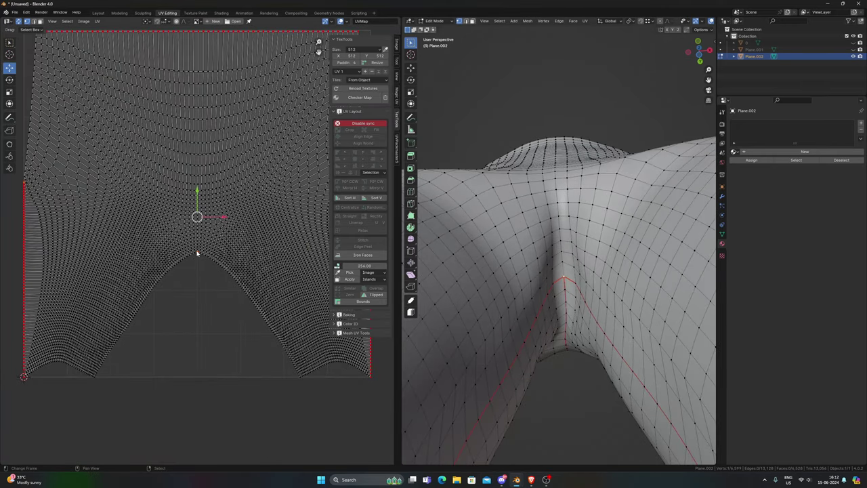
scroll(201, 260, "down", 3)
scroll(199, 260, "up", 1)
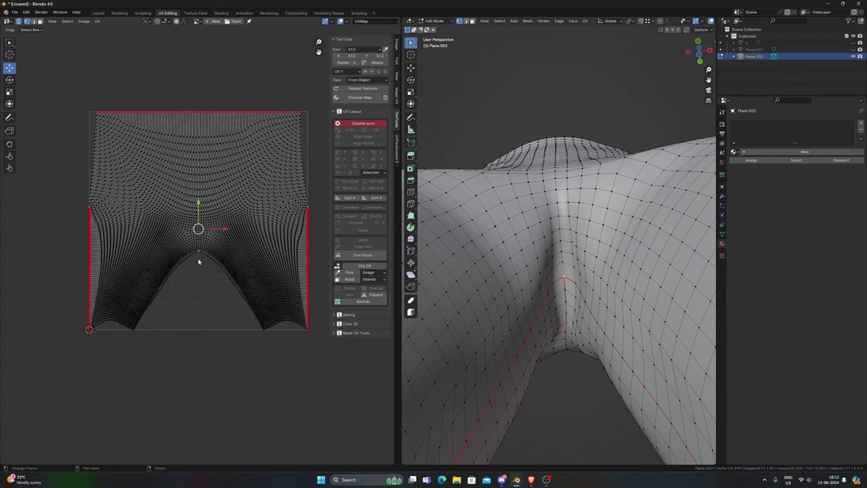
Step: In front view, select the band of vertices across both thighs at crotch height and annotate its V shape on the UV island
scroll(542, 230, "down", 4)
key("KP_1")
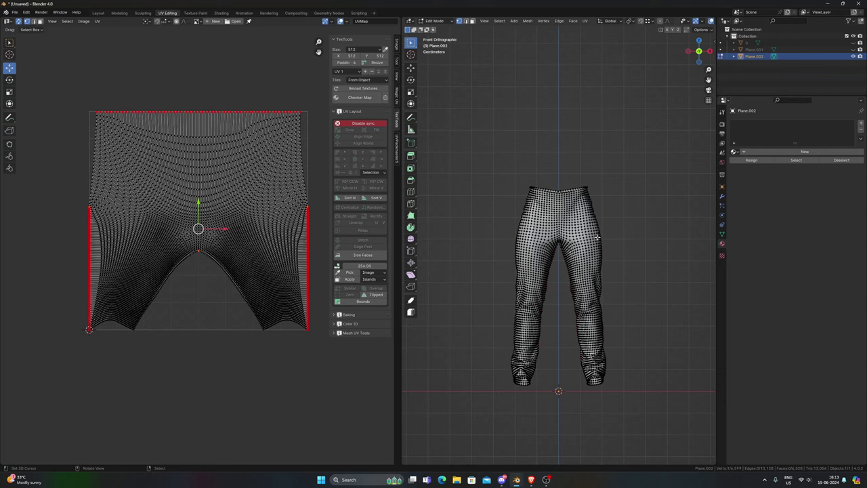
key("alt+a")
left_click_drag(473, 228, 658, 250)
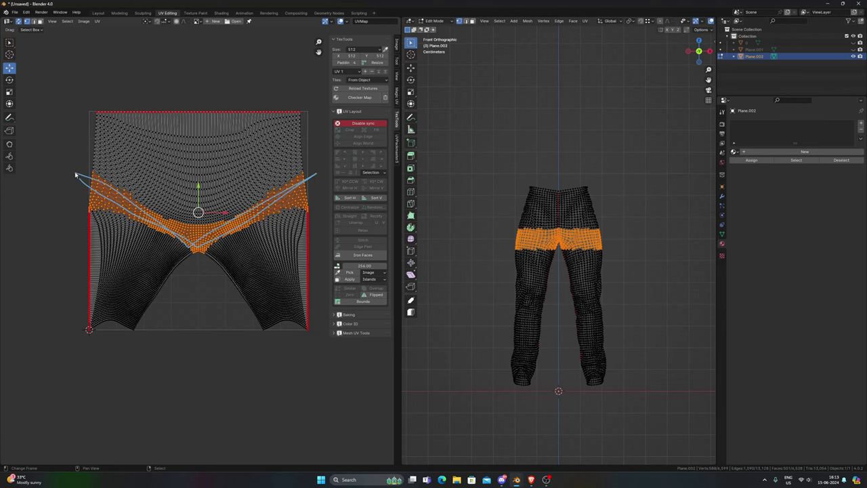
Step: Examine how the selected crotch-height band bends across the UV island compared with the drawn annotation
scroll(242, 246, "up", 4)
scroll(207, 256, "down", 4)
middle_click_drag(194, 258, 193, 259)
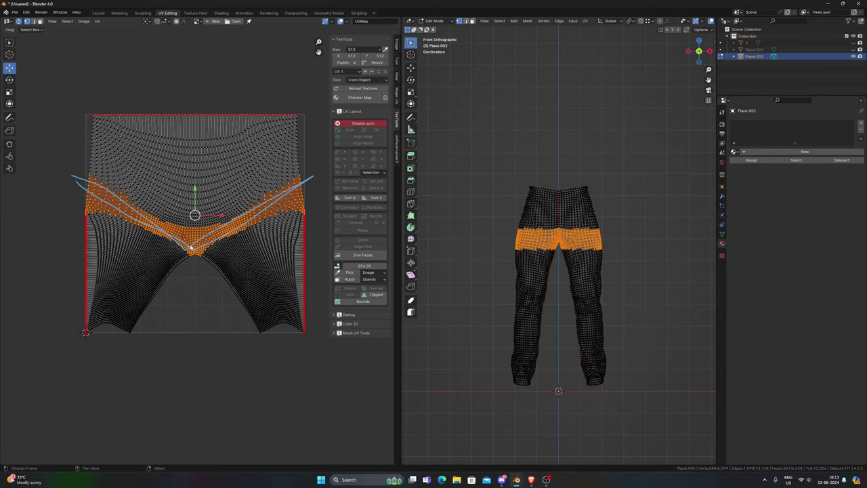
scroll(191, 248, "up", 3)
scroll(192, 248, "down", 4)
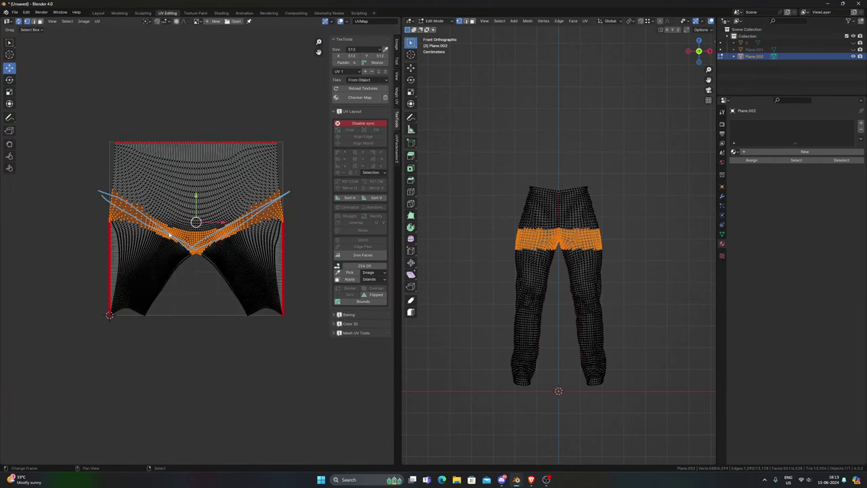
scroll(169, 235, "up", 3)
scroll(88, 194, "down", 2)
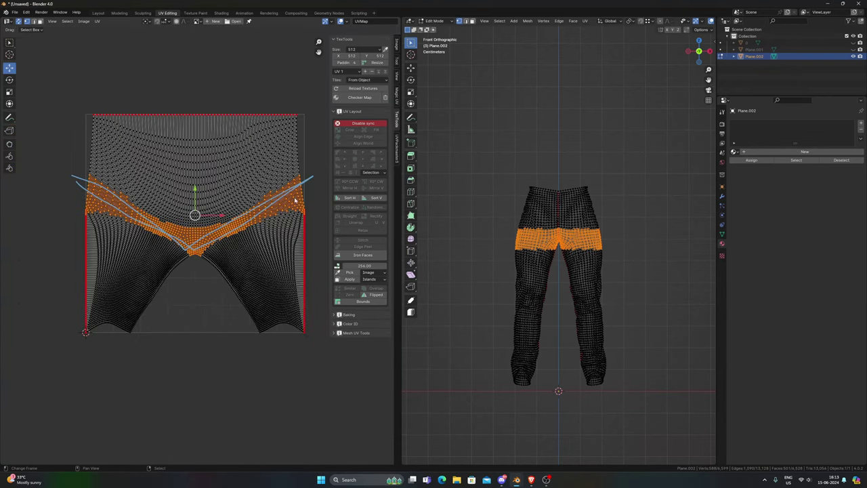
scroll(203, 251, "up", 4)
scroll(189, 267, "down", 2)
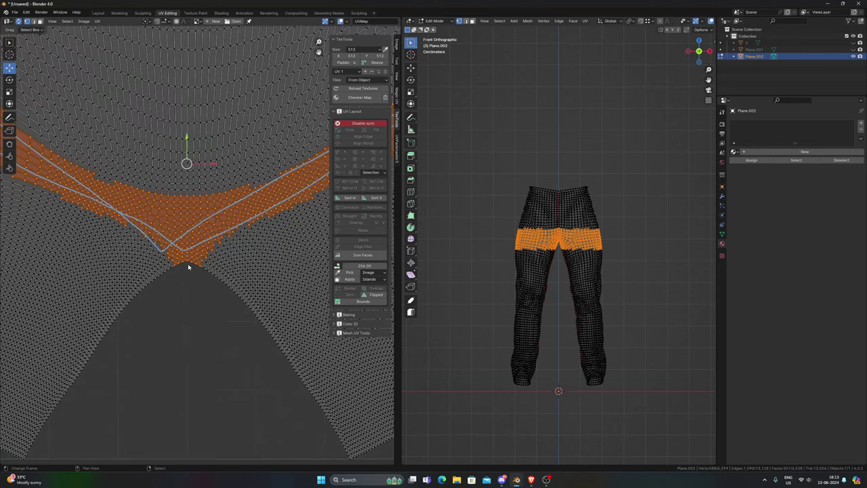
left_click(188, 265)
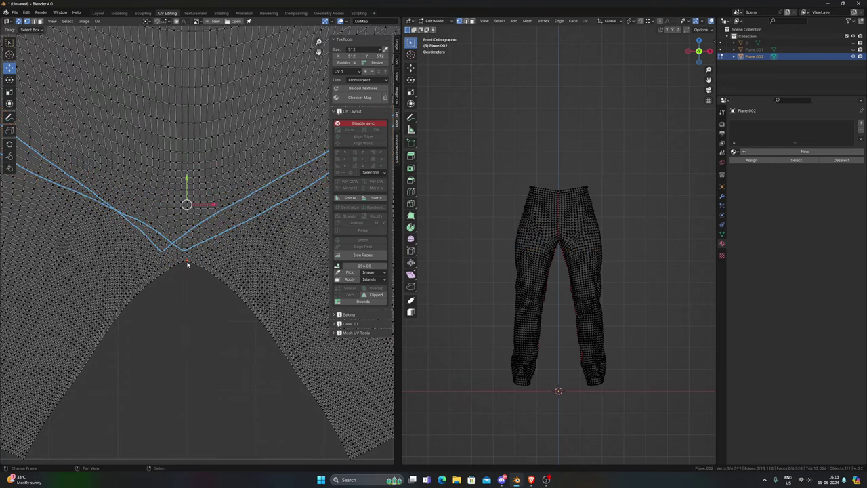
scroll(198, 251, "down", 3)
middle_click_drag(202, 238, 201, 263)
left_click_drag(193, 229, 193, 217)
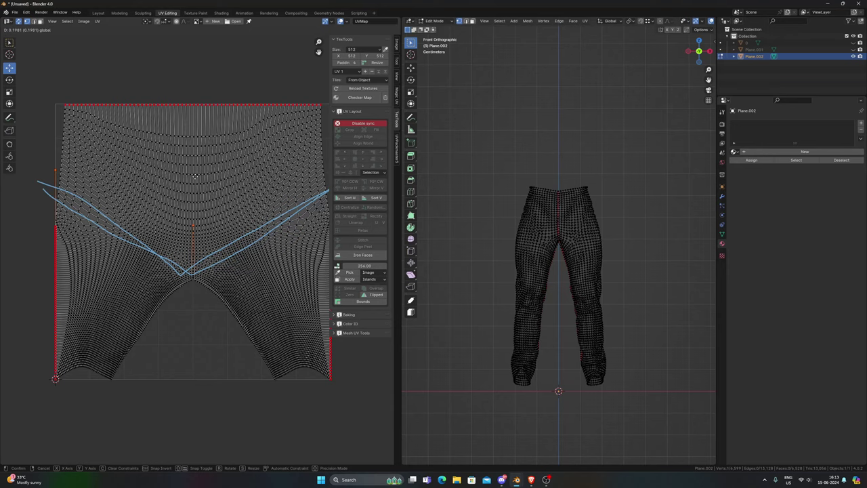
left_click(195, 176)
Step: Select the whole mesh, turn off UV sync selection, and move only the island's crotch vertex up about 0.22 before lowering it slightly
key("a")
left_click(19, 21)
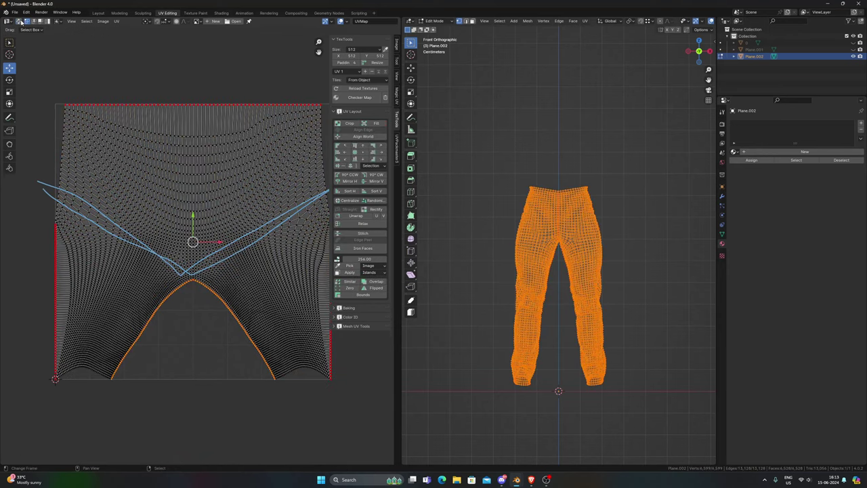
left_click(191, 280)
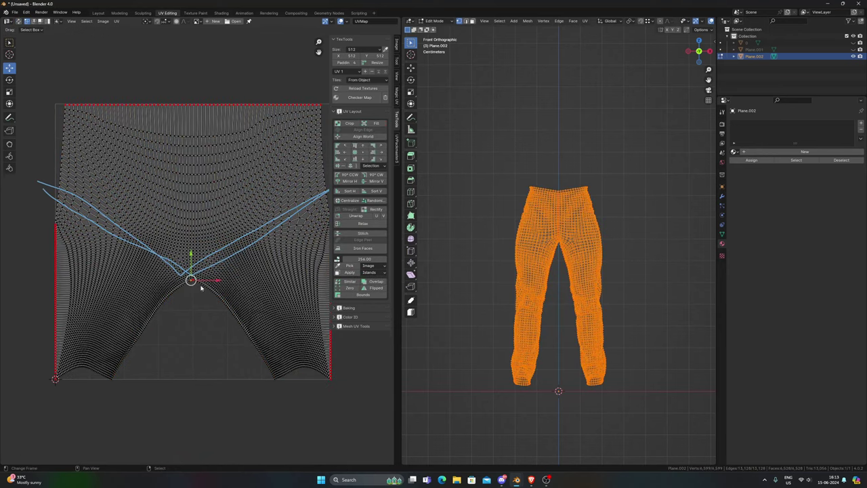
scroll(201, 287, "up", 1)
left_click_drag(191, 270, 191, 256)
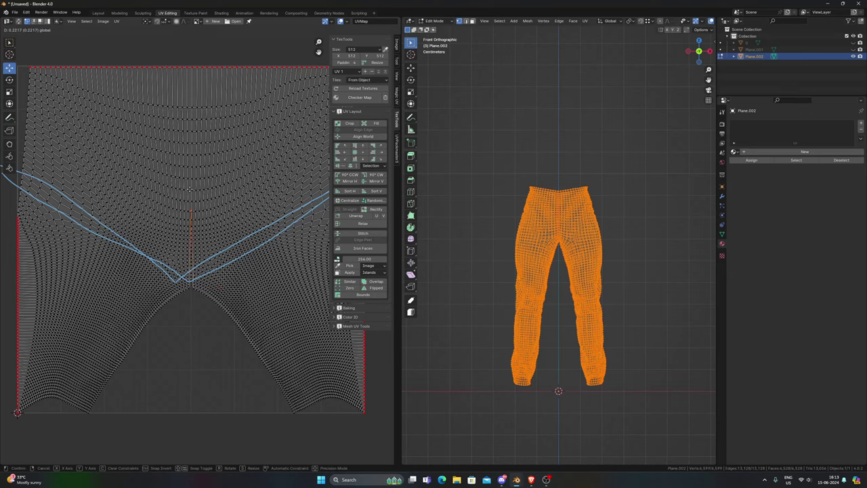
left_click_drag(191, 189, 191, 189)
middle_click_drag(211, 213, 128, 220)
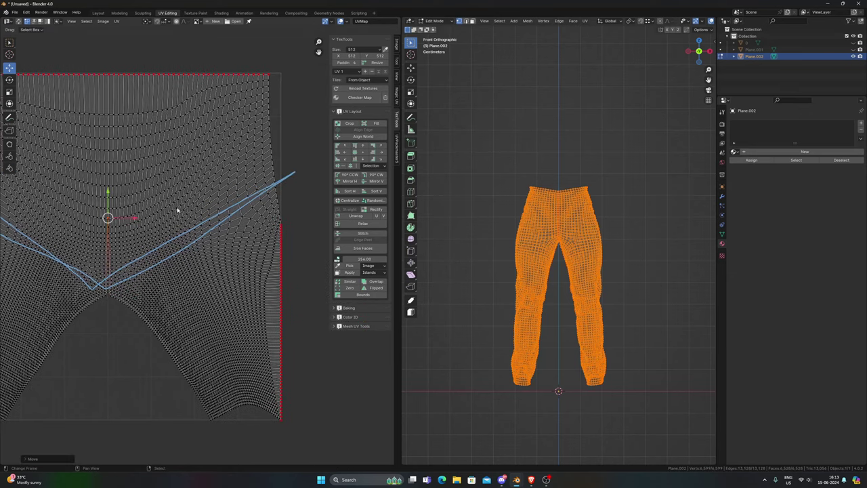
left_click_drag(109, 197, 108, 210)
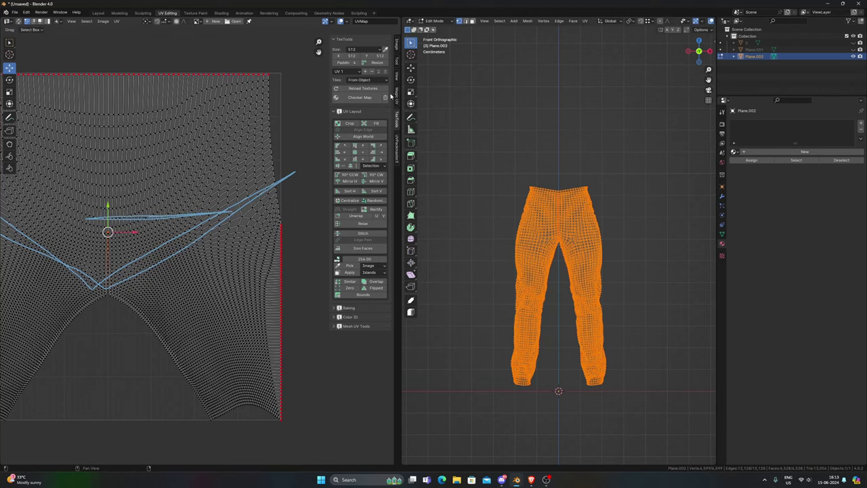
Step: Remove the annotation layer holding the sketched guide lines from the UV editor
left_click(397, 76)
left_click(387, 116)
scroll(265, 219, "down", 3)
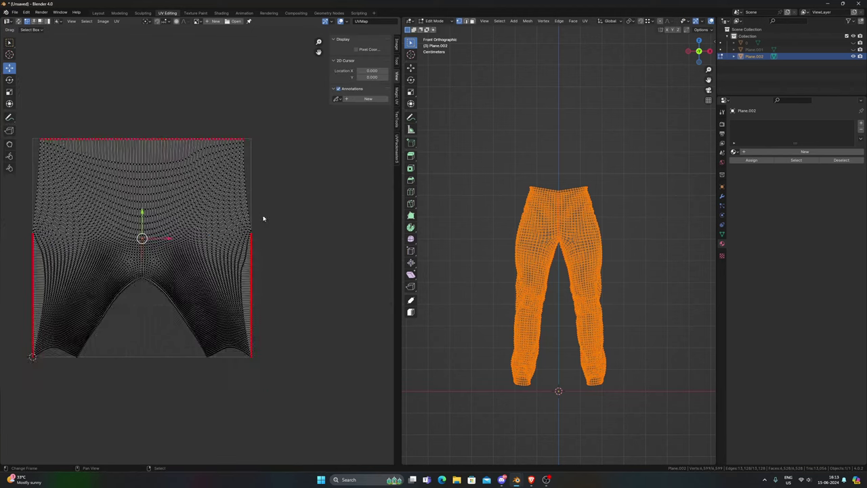
Step: Select the run of pinned vertices along the island's right outer leg edge, from hip height down to the hem
middle_click_drag(155, 240, 229, 236)
scroll(229, 235, "up", 3)
scroll(226, 236, "down", 2)
middle_click_drag(333, 233, 247, 228, "shift")
scroll(296, 209, "up", 3)
scroll(296, 209, "down", 2)
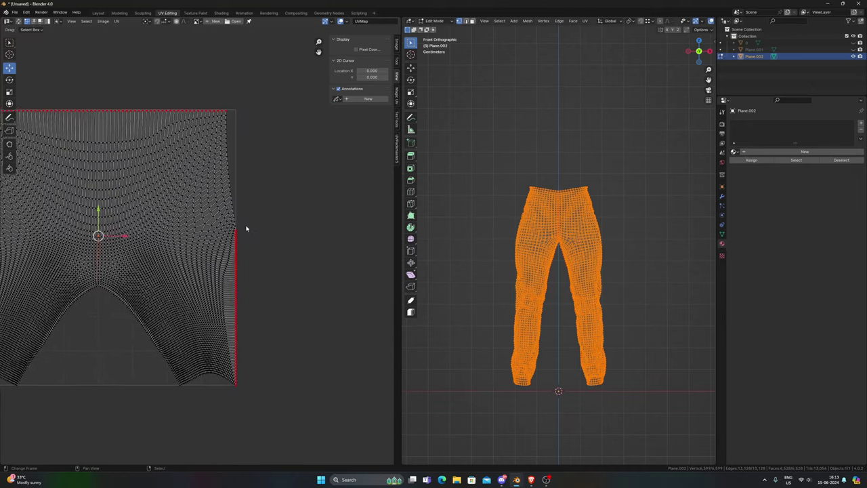
scroll(251, 227, "up", 1)
left_click(244, 223)
left_click(232, 70, "ctrl")
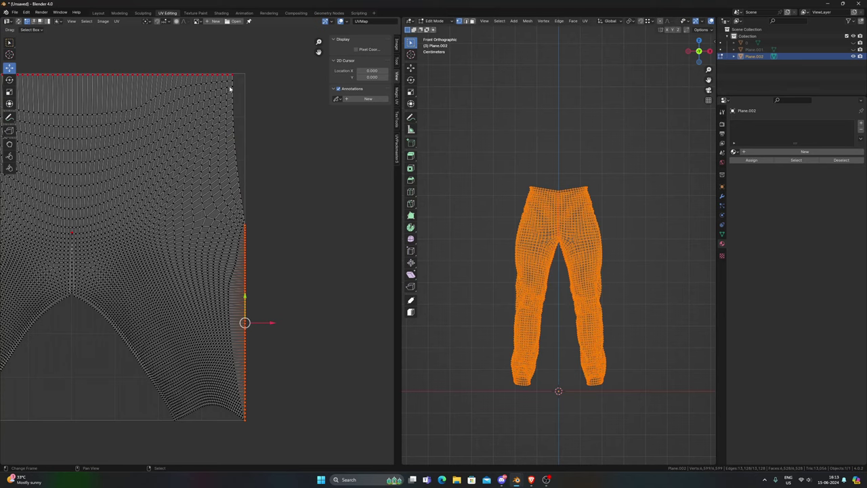
Step: Select the uppermost pinned vertex of both the left and right outer leg edges and move the pair straight up by about 0.17
scroll(258, 288, "up", 1)
scroll(305, 182, "up", 7)
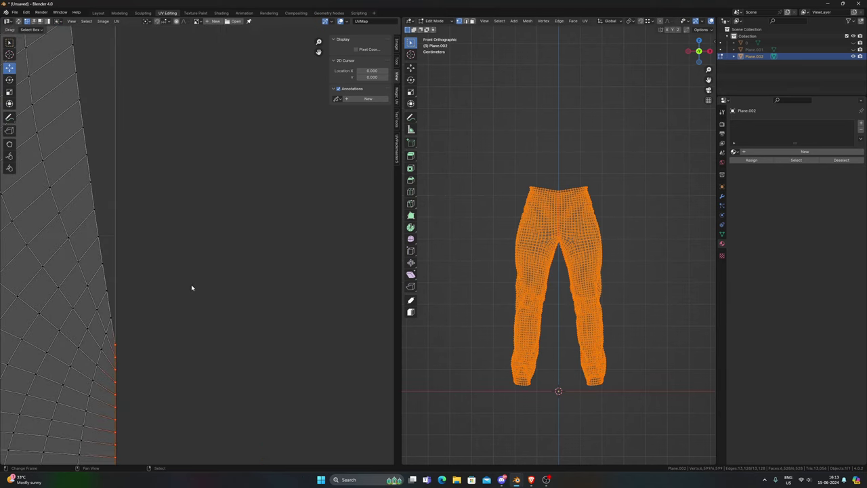
middle_click_drag(191, 286, 279, 230)
left_click(209, 310)
scroll(210, 311, "down", 10)
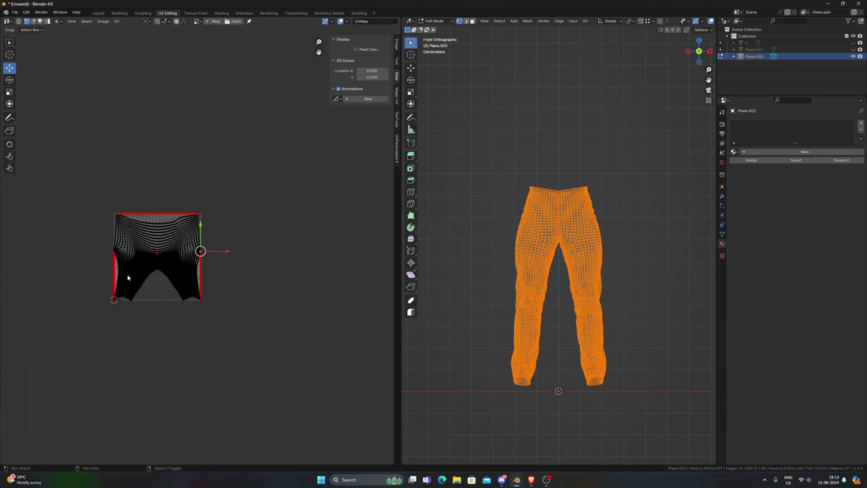
middle_click_drag(130, 277, 261, 277)
scroll(252, 279, "up", 5)
scroll(319, 274, "up", 2)
middle_click_drag(321, 274, 147, 275)
scroll(201, 289, "up", 2)
scroll(108, 296, "up", 2)
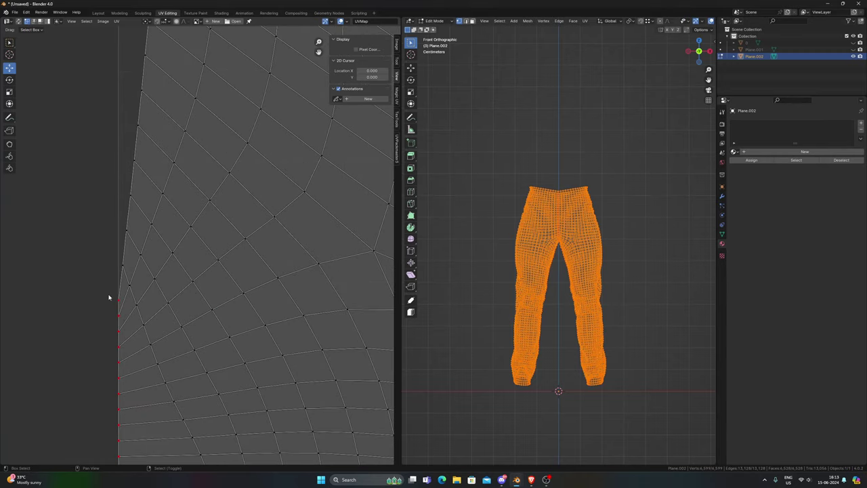
scroll(109, 296, "down", 8)
scroll(322, 271, "up", 5)
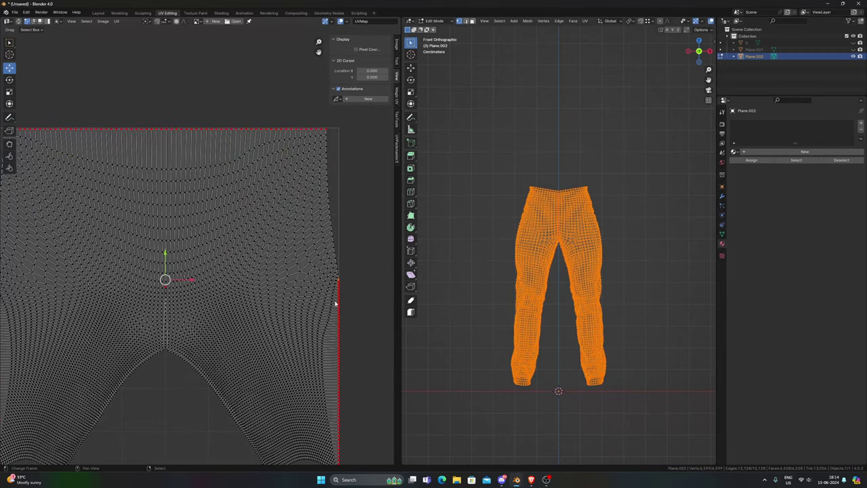
scroll(232, 271, "down", 3)
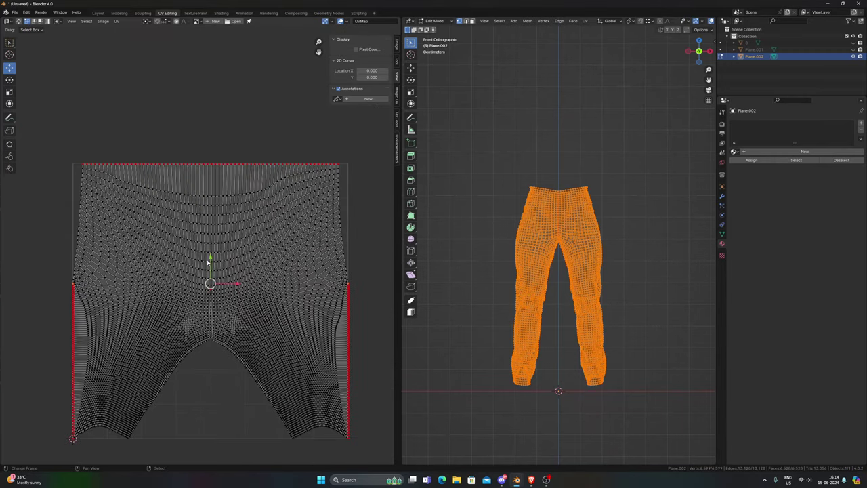
key("g")
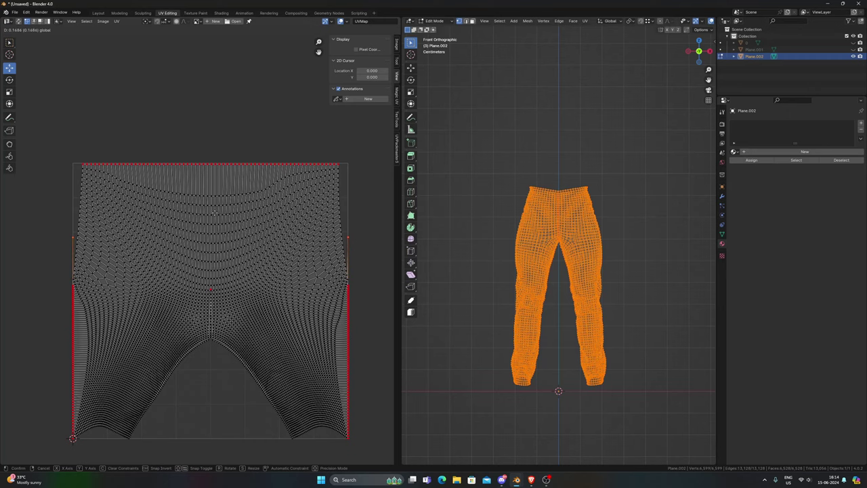
left_click(214, 213)
Step: Select the pinned crotch vertex at the island's centre and move it further up by about 0.1
scroll(231, 276, "up", 1)
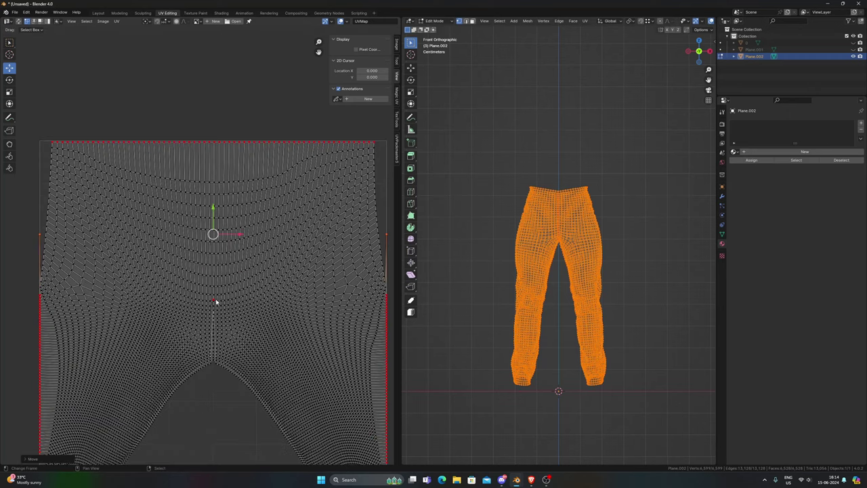
left_click(212, 302)
key("g")
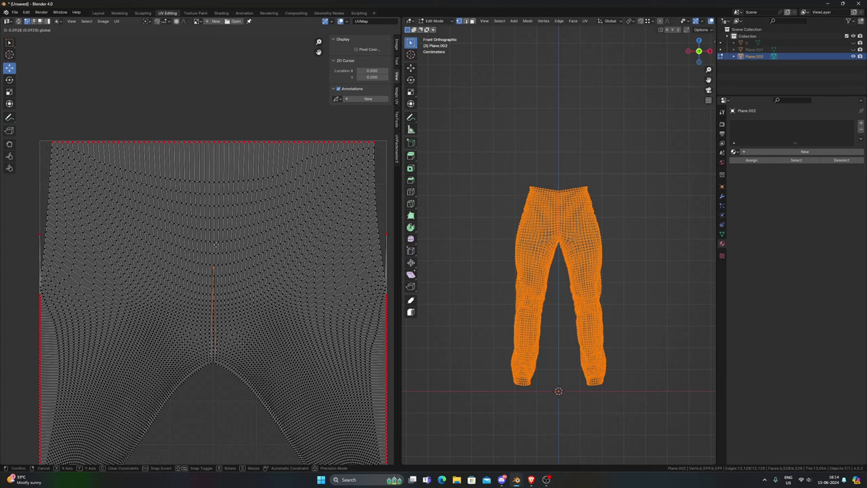
left_click(216, 240)
Step: Box-select the vertices along the island's left outer leg edge between its two pinned end points and unpin them
middle_click_drag(212, 237, 288, 172)
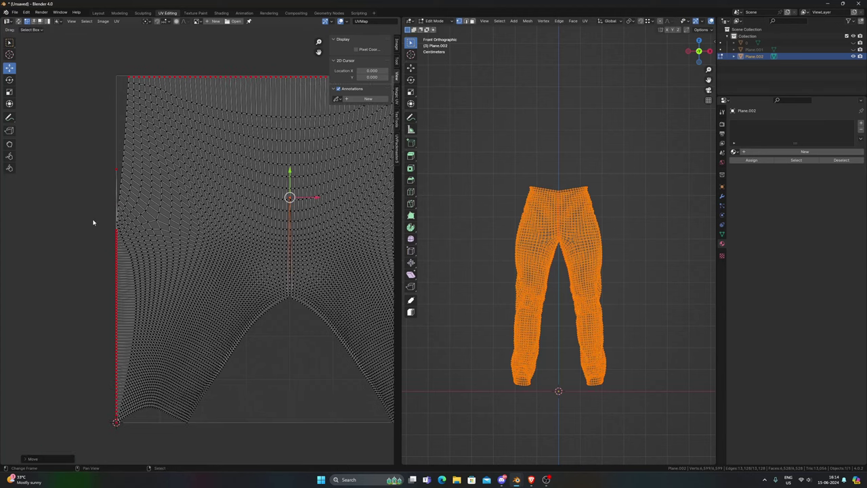
left_click_drag(80, 208, 125, 413)
scroll(162, 285, "up", 4)
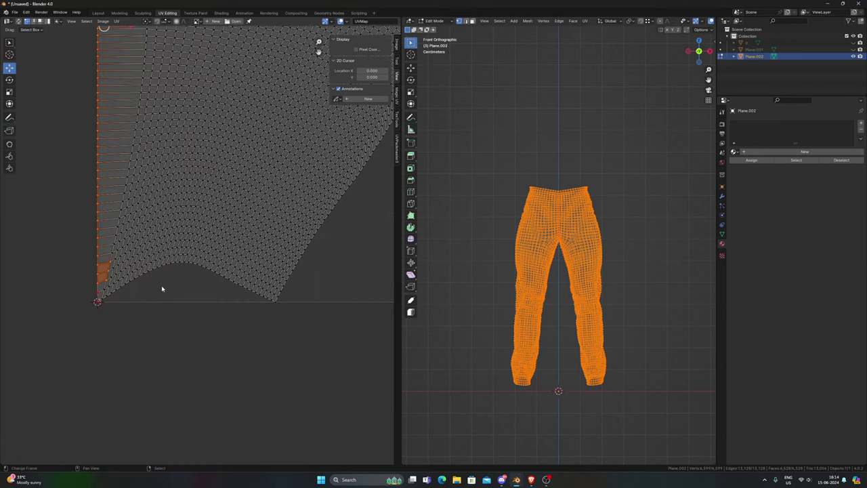
scroll(192, 275, "down", 4)
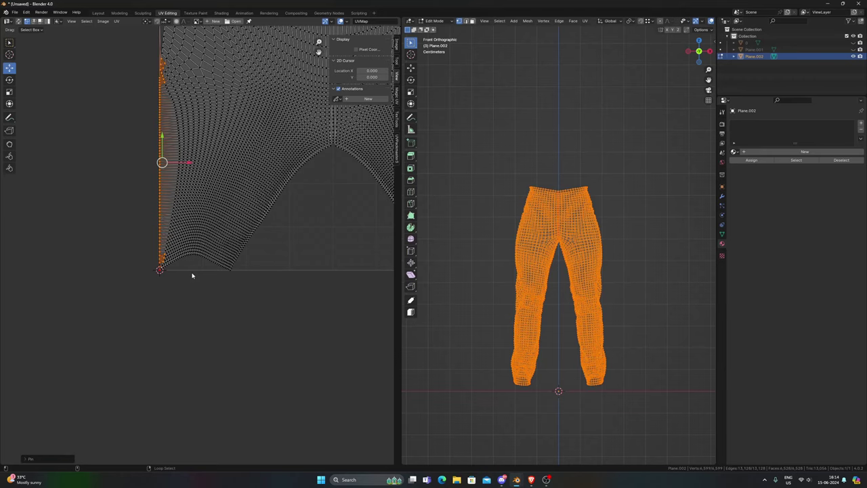
Step: Select the vertices along the island's right outer leg edge, excluding the raised hip vertex and the hem corner, and unpin them
scroll(192, 275, "down", 5)
middle_click_drag(257, 238, 179, 260)
scroll(203, 237, "up", 5)
left_click(259, 154)
scroll(270, 196, "up", 1)
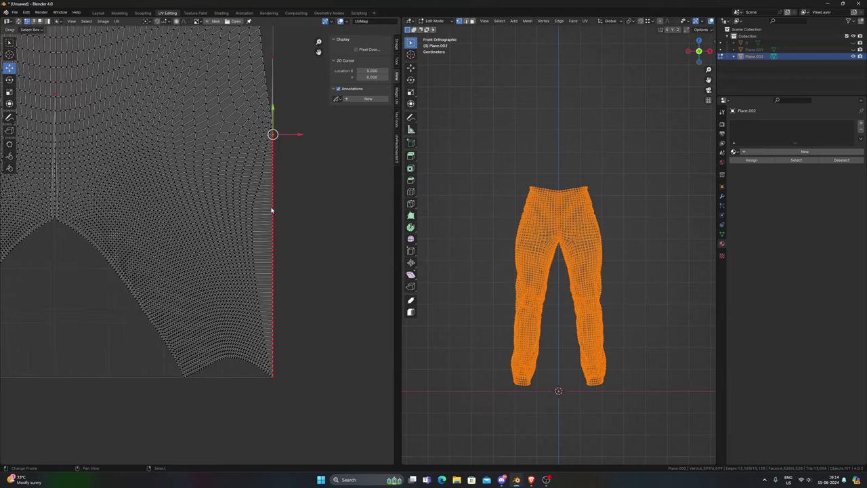
left_click(275, 375, "ctrl")
middle_click_drag(304, 349, 267, 344, "shift")
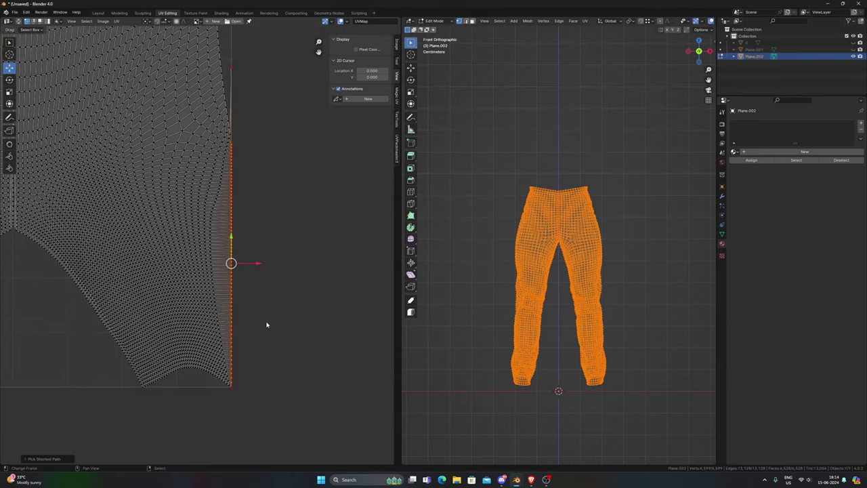
scroll(247, 227, "up", 3)
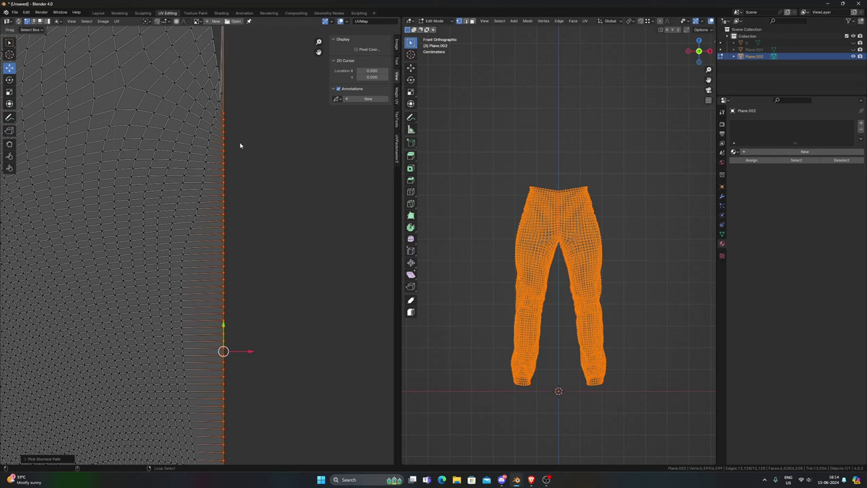
key("alt+p")
Step: Examine the remaining pins along the island's right outer edge, from the hem corner up to the raised hip vertex
scroll(236, 227, "down", 5)
middle_click_drag(234, 305, 226, 227)
scroll(203, 250, "up", 5)
right_click(198, 359)
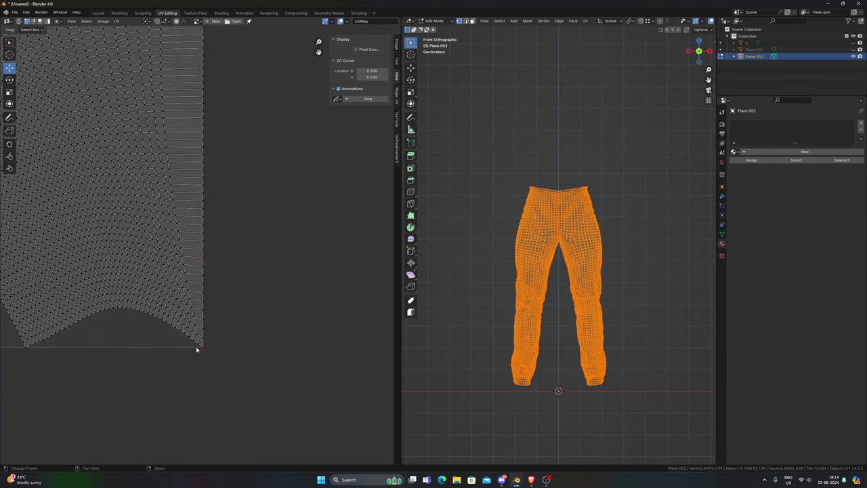
scroll(197, 349, "down", 3)
scroll(214, 224, "up", 2)
scroll(212, 233, "up", 1)
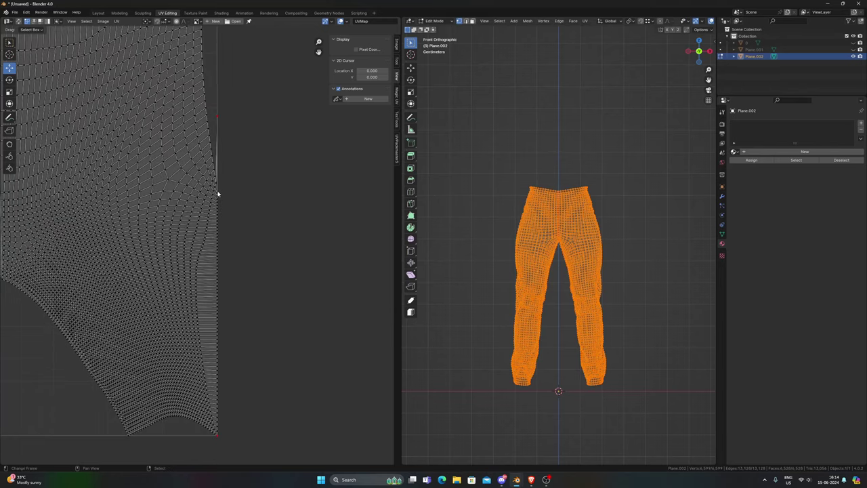
scroll(203, 224, "down", 3)
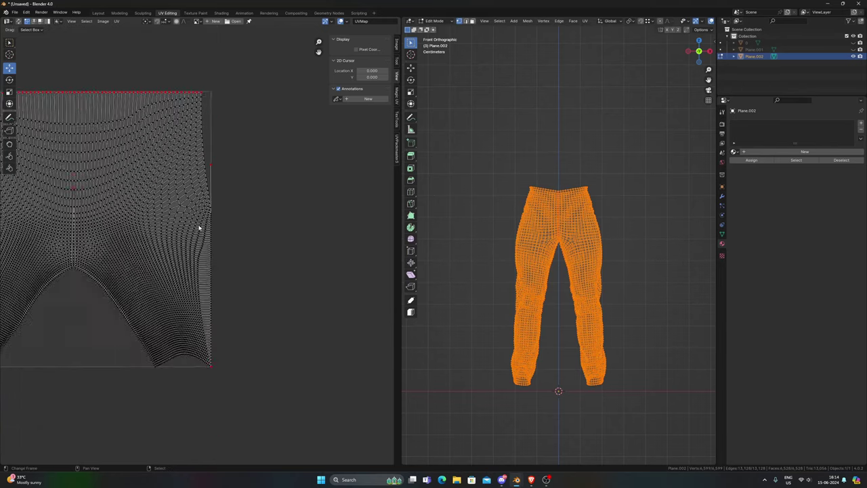
Step: Smooth the left and right outer edges of the island around hip height with the Relax brush
scroll(133, 223, "up", 1)
left_click(9, 156)
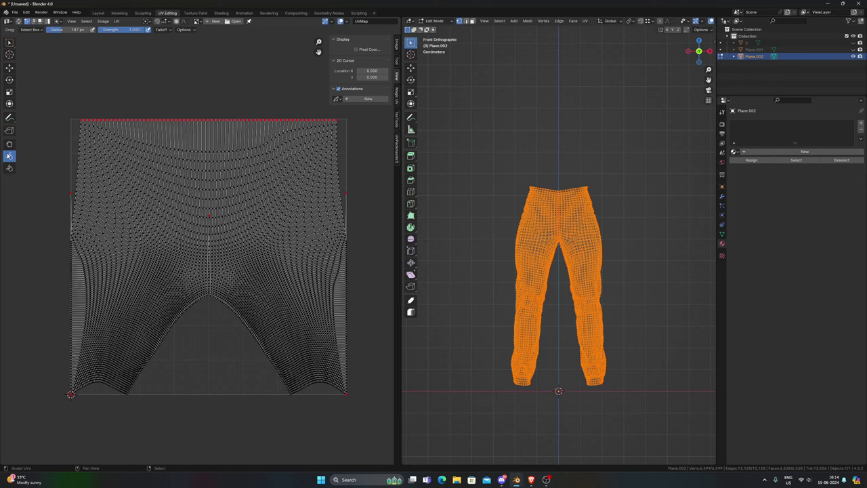
left_click_drag(73, 252, 76, 193)
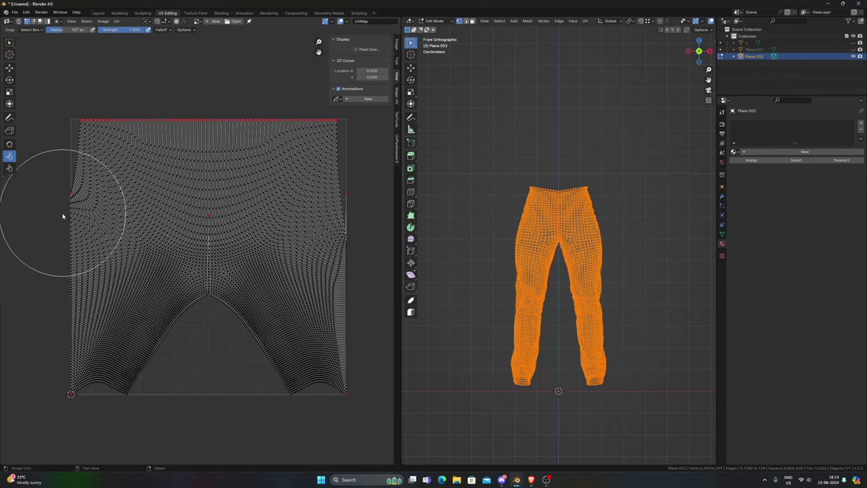
mouse_move(64, 214)
left_mouse_down()
mouse_move(77, 193)
mouse_move(71, 211)
left_mouse_up()
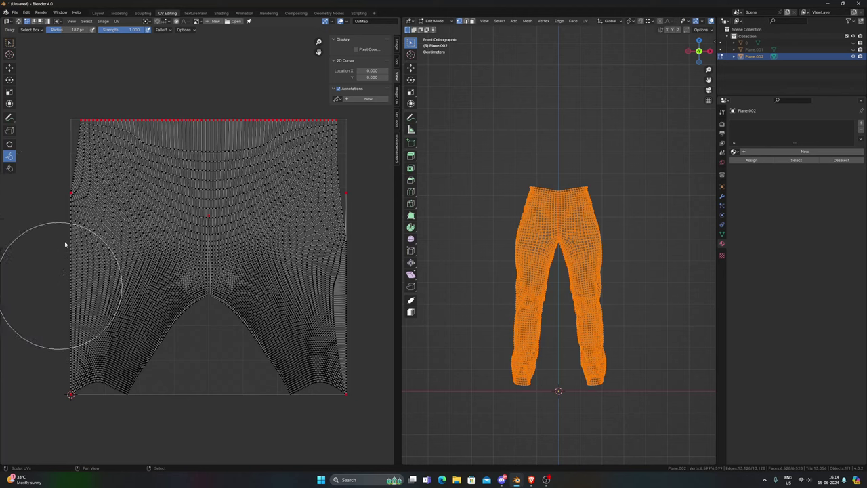
middle_click_drag(113, 173, 4, 190)
mouse_move(221, 237)
left_mouse_down()
mouse_move(201, 162)
mouse_move(241, 210)
mouse_move(233, 171)
mouse_move(246, 315)
mouse_move(242, 401)
mouse_move(228, 168)
left_mouse_up()
Step: Relax the island around the crotch and inner legs with the Relax brush, and return to the Move tool
middle_click_drag(163, 189, 273, 208)
left_click_drag(203, 318, 233, 309)
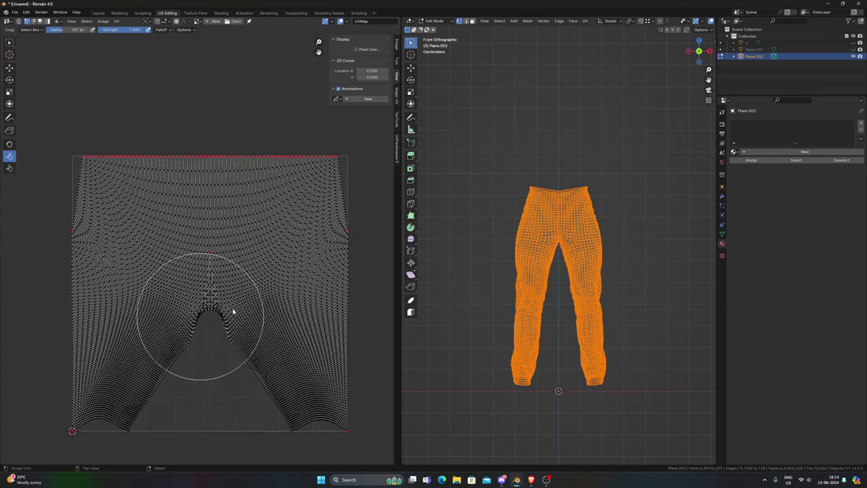
scroll(206, 271, "down", 2)
mouse_move(207, 271)
left_mouse_down()
mouse_move(244, 259)
mouse_move(144, 286)
left_mouse_up()
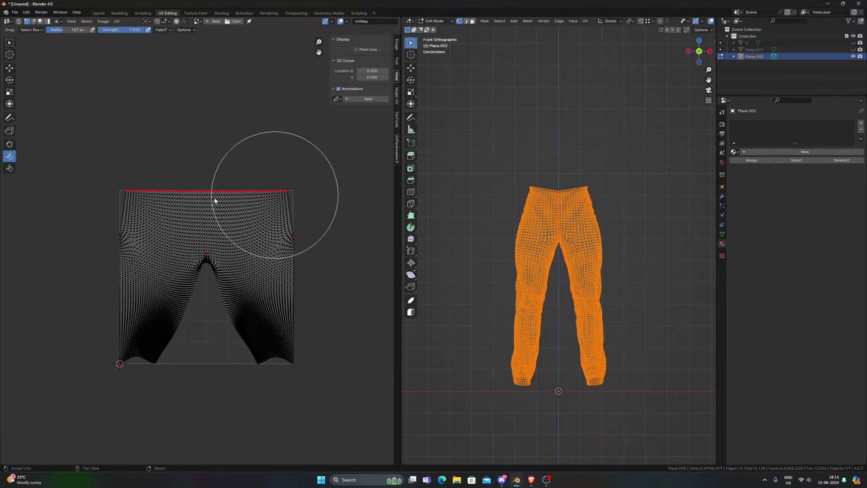
scroll(203, 221, "up", 1)
scroll(233, 240, "up", 1)
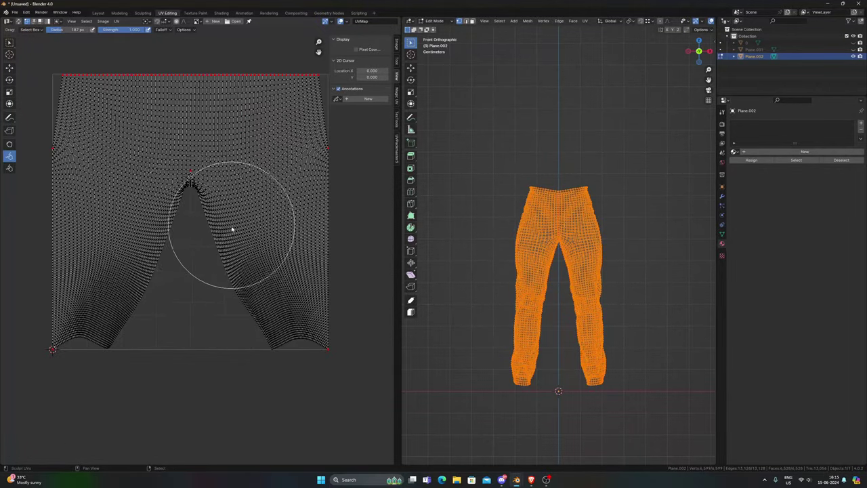
left_click(10, 68)
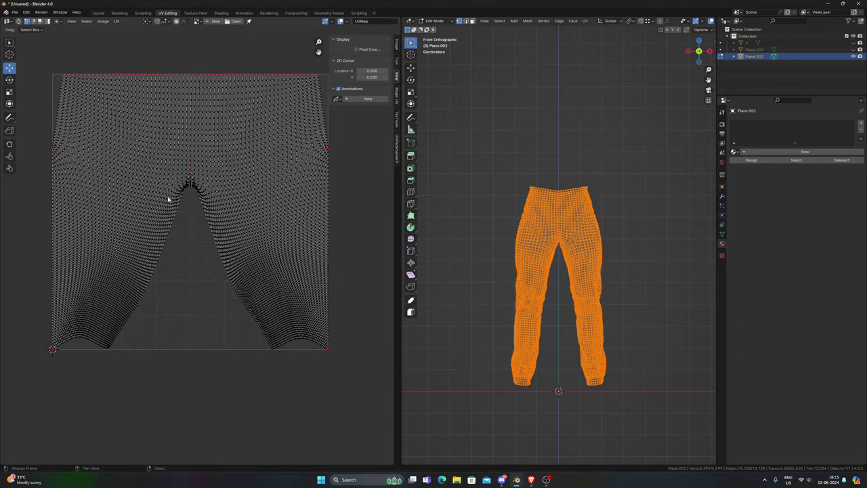
scroll(200, 199, "up", 8)
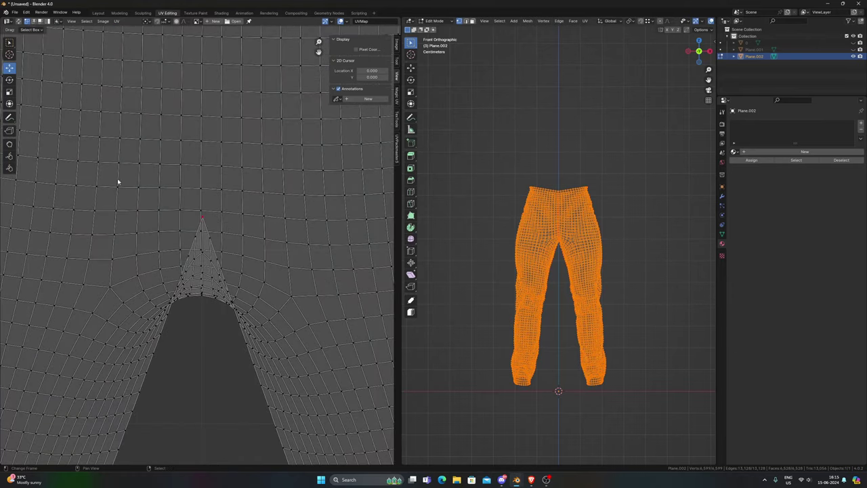
key("d")
left_click_drag(204, 202, 106, 211)
scroll(135, 271, "down", 11)
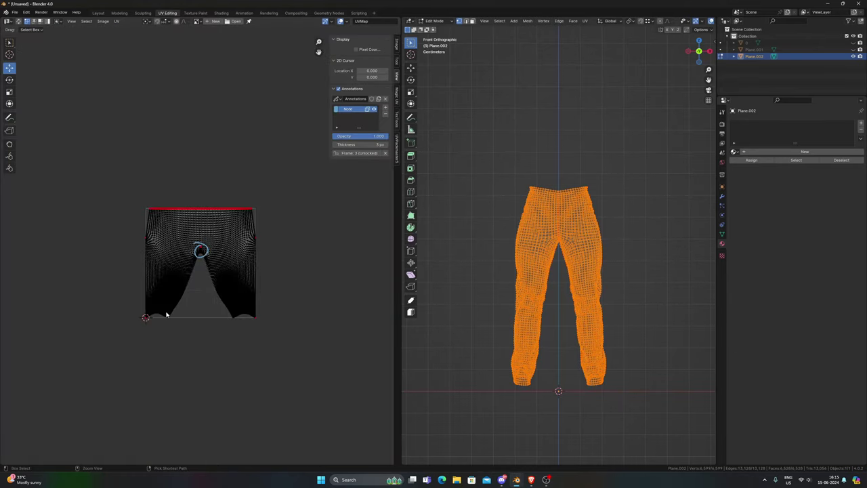
key("ctrl+z")
Step: Select the hem edges of both legs and flatten them onto the UV square's lower border with the TexTools bottom alignment
scroll(231, 353, "up", 4)
scroll(271, 332, "up", 3)
middle_click_drag(339, 335, 239, 317)
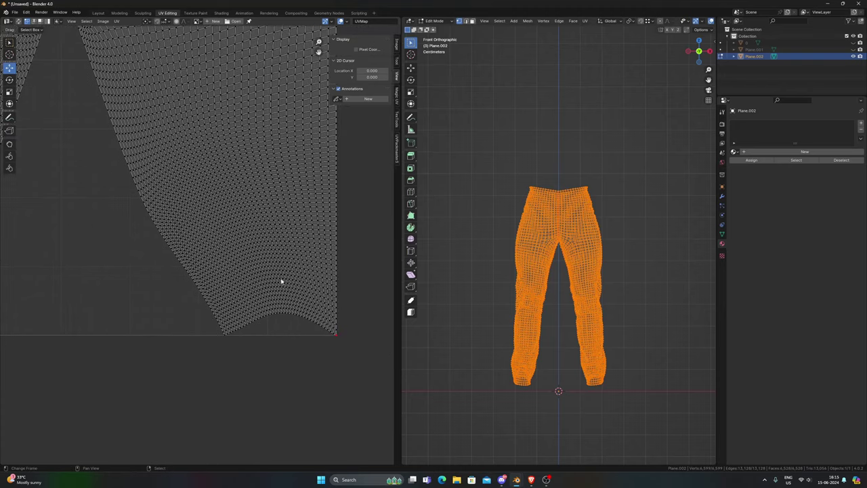
left_click(247, 332, "alt")
scroll(249, 332, "down", 4)
scroll(143, 298, "up", 2)
middle_click_drag(143, 298, 248, 332)
left_click(149, 316, "alt+shift")
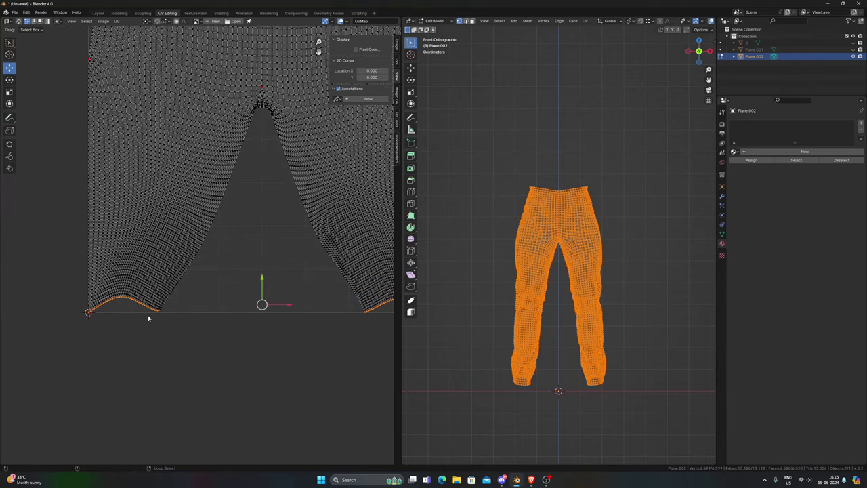
scroll(153, 298, "down", 3)
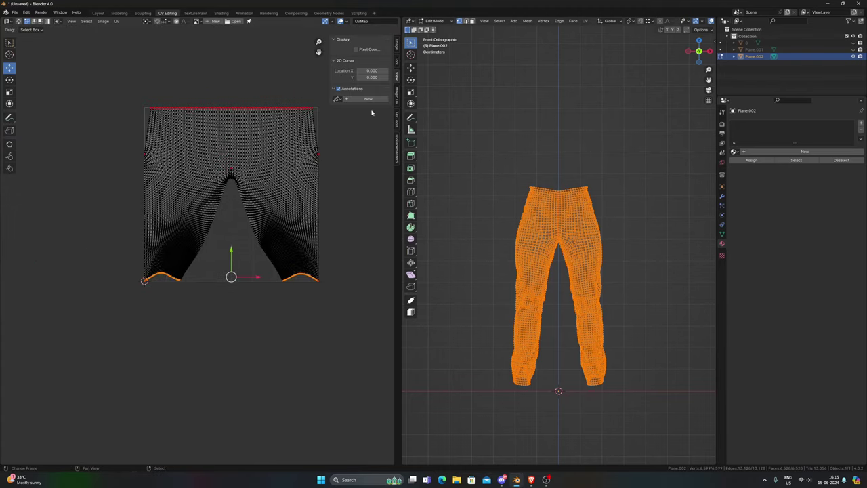
left_click(397, 91)
left_click(397, 119)
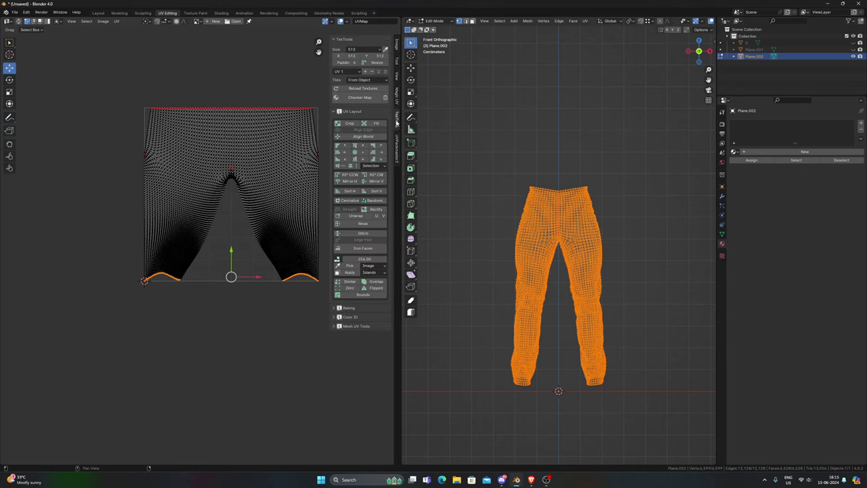
left_click(356, 159)
Step: Select the inner hem corner vertex of each leg and scale the pair along X toward the island's centre line
scroll(202, 303, "up", 3)
middle_click_drag(226, 318, 153, 319, "shift")
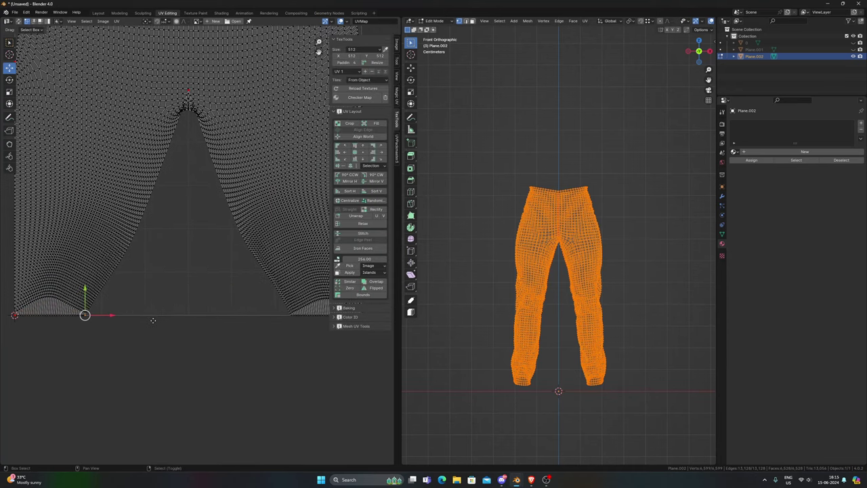
middle_click_drag(187, 218, 164, 211, "shift")
left_click(271, 310, "ctrl")
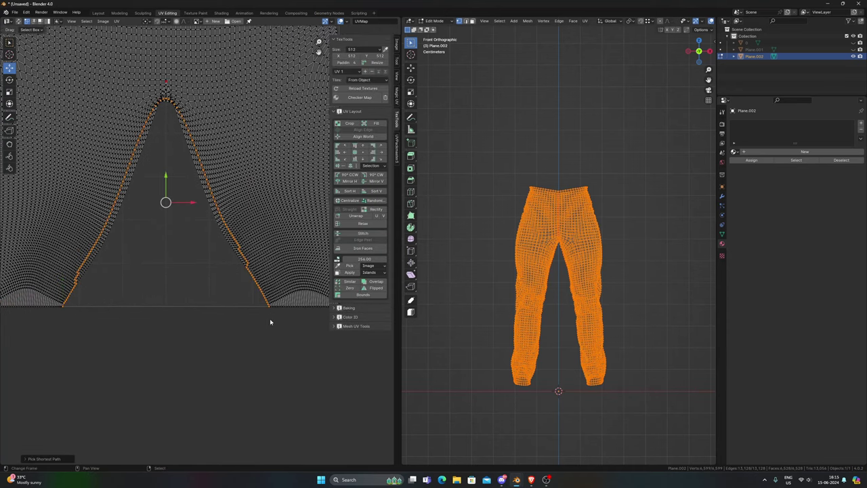
key("ctrl+z")
left_click(267, 309)
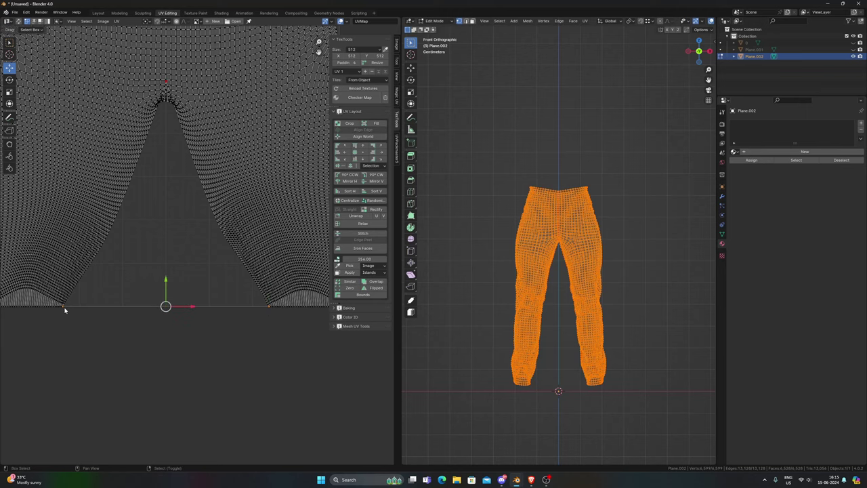
key("s")
key("x")
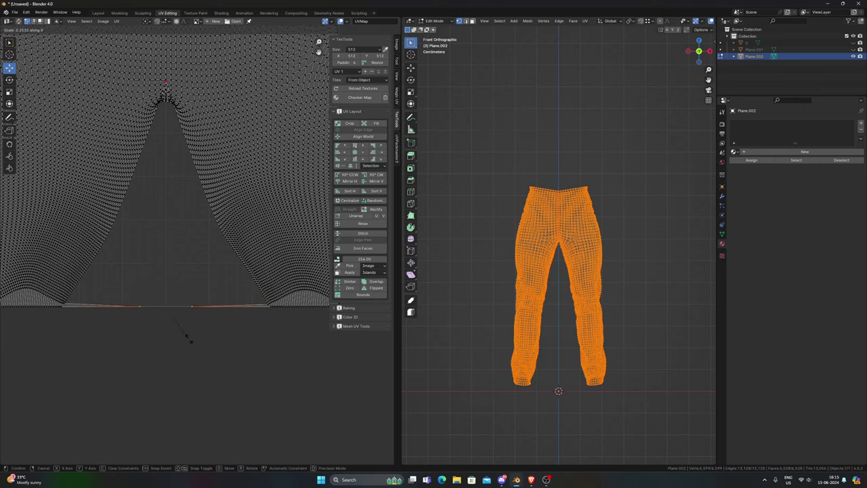
left_click(168, 333)
Step: Scale the two inner hem corners further along X until only a narrow gap separates them
scroll(171, 323, "up", 3)
middle_click_drag(178, 278, 221, 253)
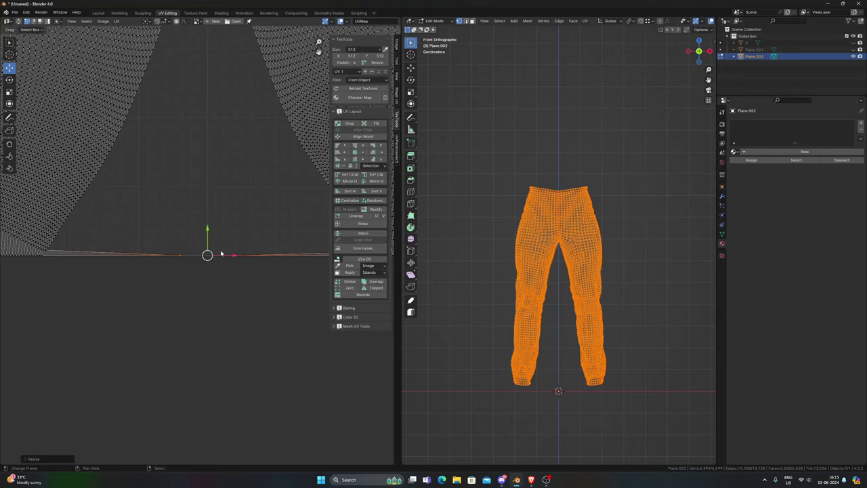
scroll(221, 254, "up", 2)
key("s")
key("x")
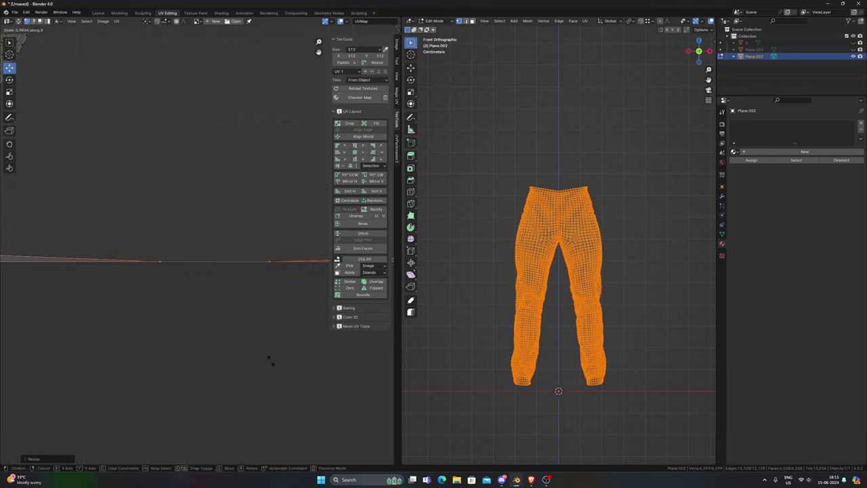
left_click(205, 275)
Step: Pin the two inner hem corner vertices at the middle of the hem line
scroll(230, 271, "down", 2)
scroll(255, 267, "up", 6)
left_click(250, 295)
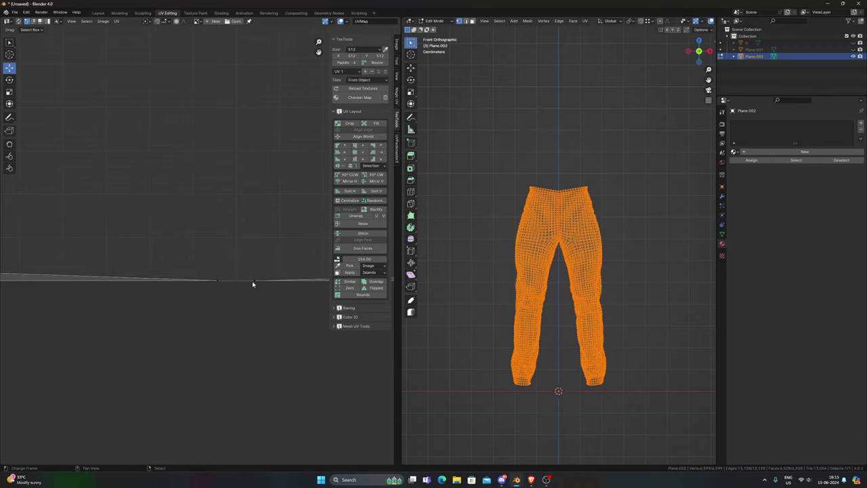
scroll(232, 283, "down", 4)
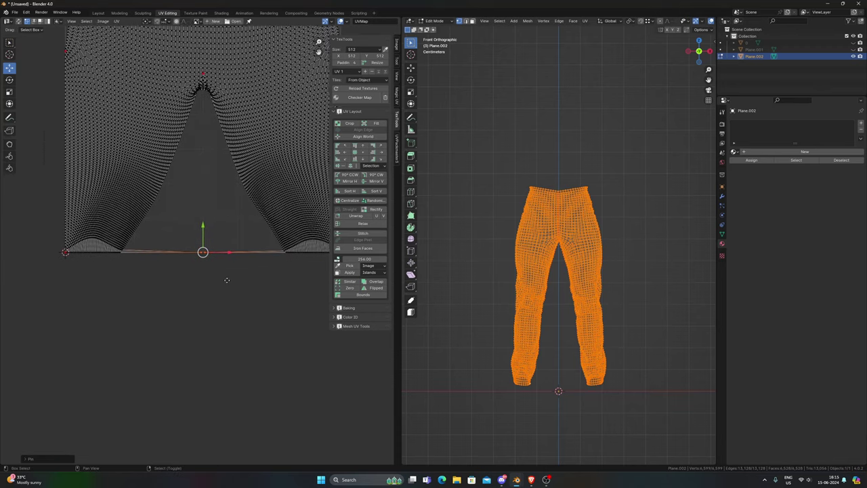
Step: Relax both legs with the Relax brush until the gap between them narrows to a slit, and hide the sidebar
scroll(49, 201, "up", 2)
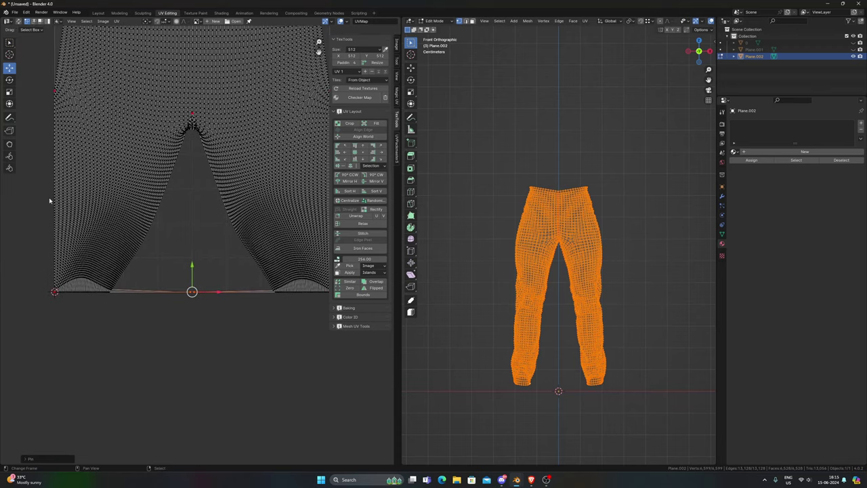
left_click(9, 156)
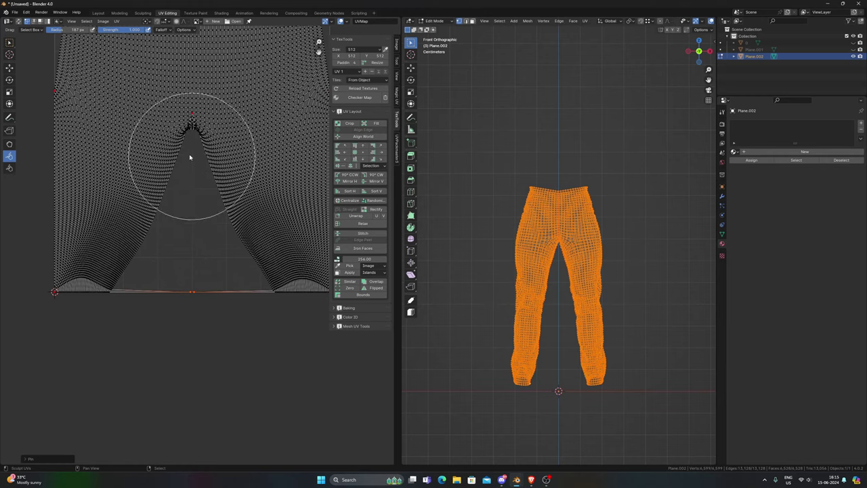
scroll(211, 238, "down", 5)
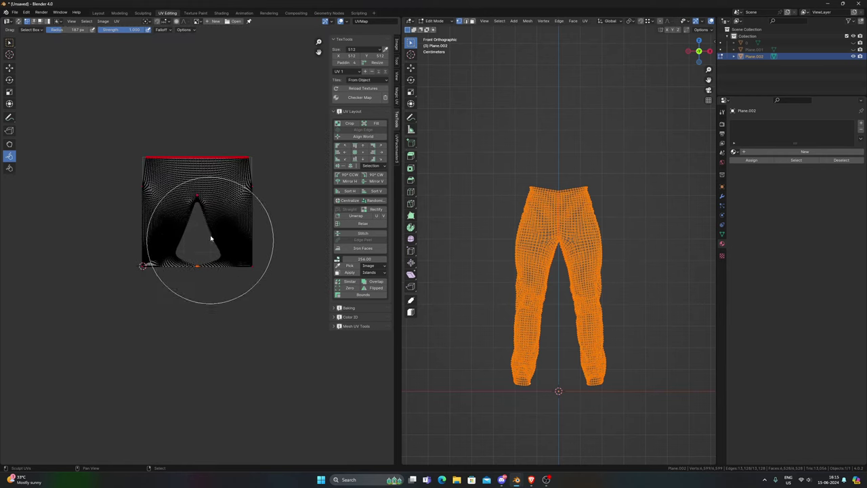
mouse_move(211, 238)
left_mouse_down()
mouse_move(196, 230)
mouse_move(189, 197)
mouse_move(133, 242)
mouse_move(143, 222)
left_mouse_up()
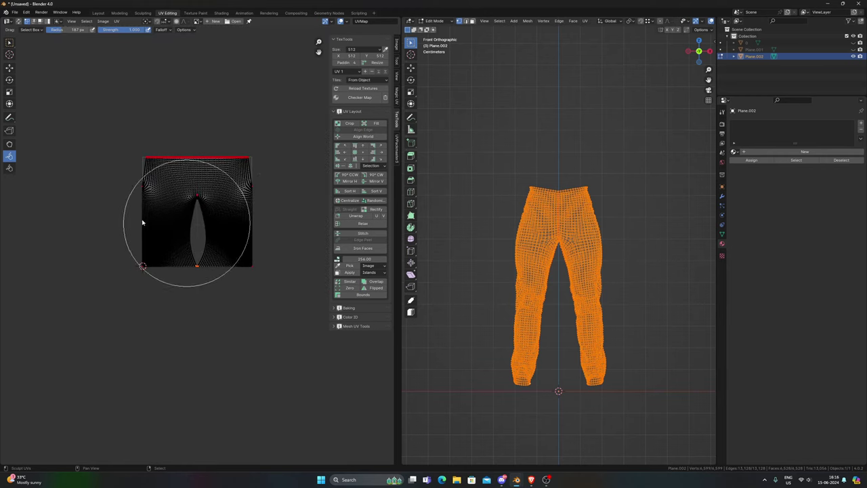
scroll(204, 250, "up", 6)
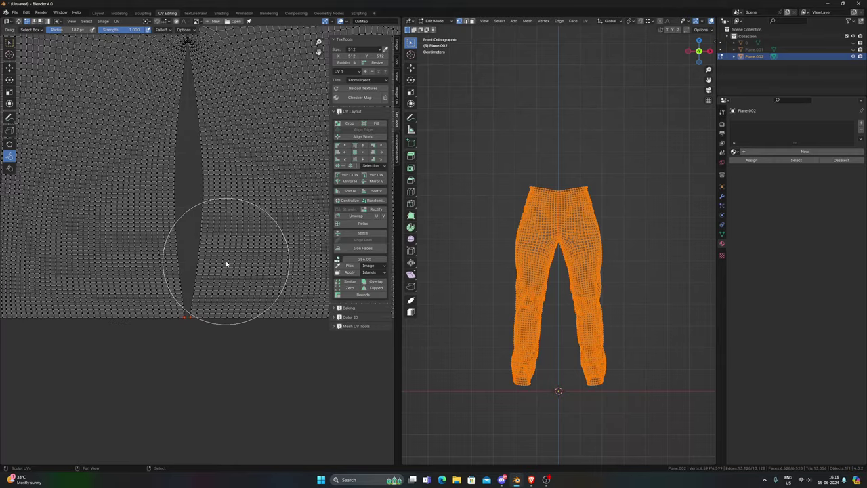
key("n")
scroll(234, 261, "down", 3)
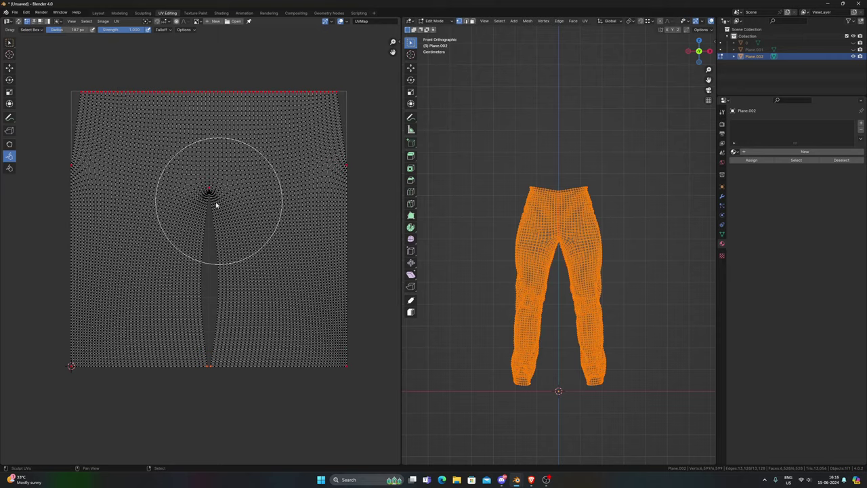
Step: Select the pinned vertex at the crotch and nudge it horizontally with the Move tool
scroll(212, 258, "up", 10)
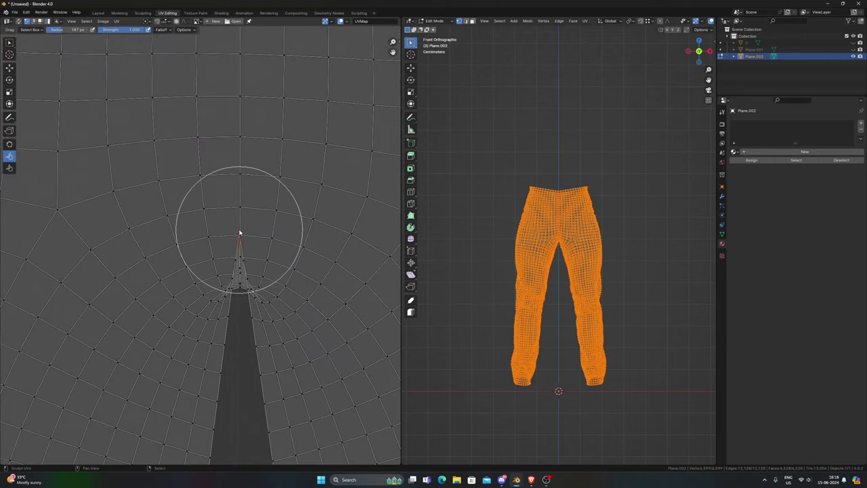
left_click(10, 67)
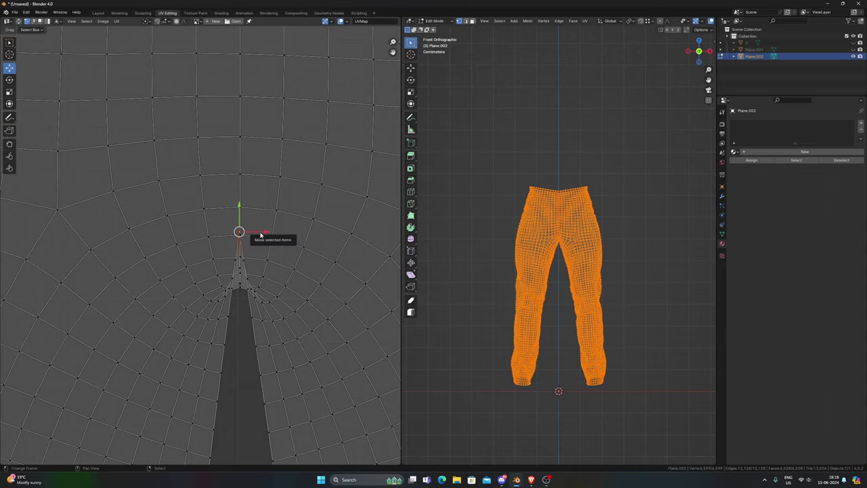
left_click(260, 235)
scroll(248, 266, "down", 6)
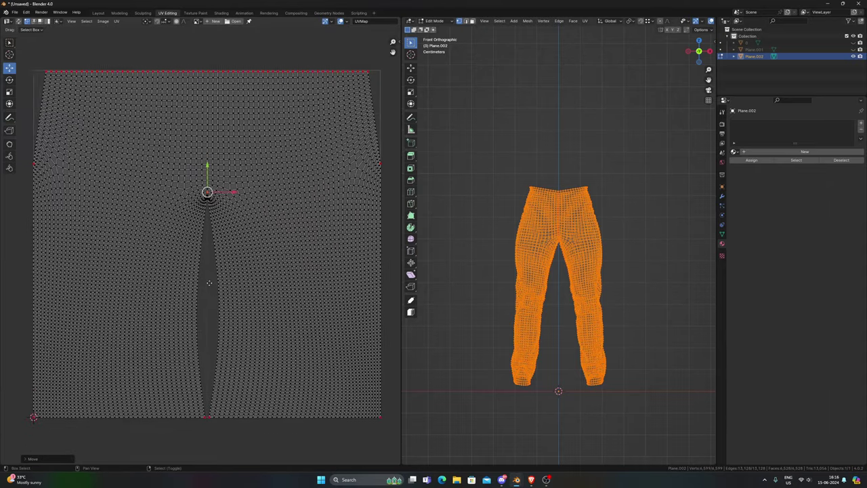
Step: Select the island's outer side edges and hem line, pin their vertices, and clear the selection
scroll(208, 283, "up", 5)
left_click(206, 292, "alt")
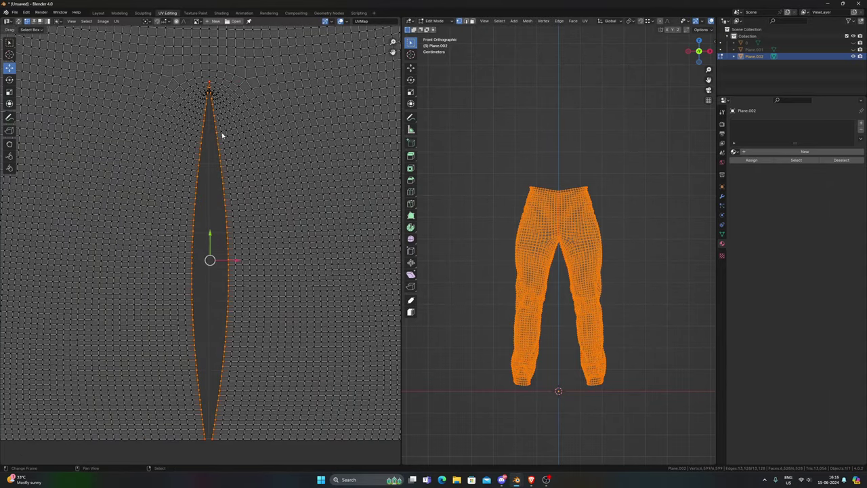
scroll(199, 232, "down", 5)
left_click(332, 263, "alt")
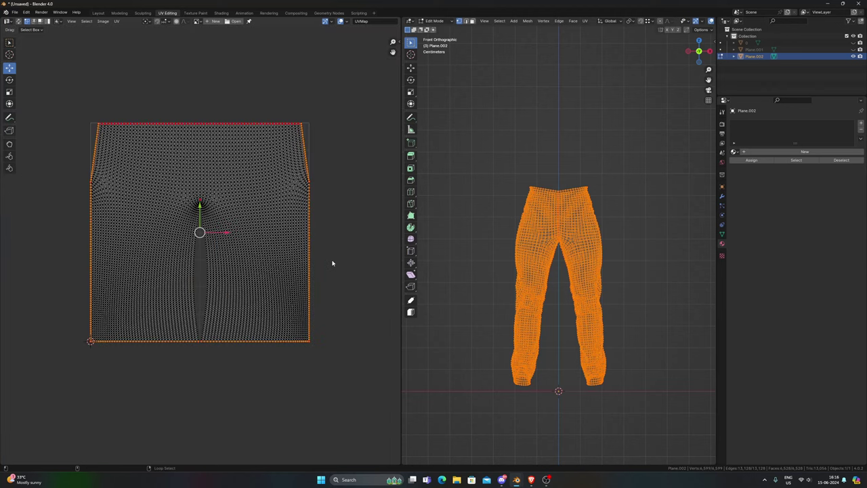
middle_click_drag(315, 264, 250, 267)
scroll(271, 268, "up", 3)
scroll(279, 270, "down", 1)
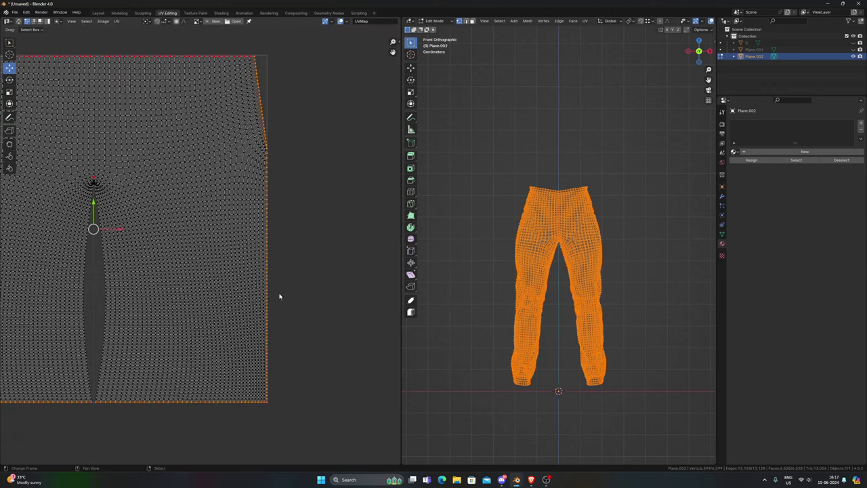
key("p")
scroll(200, 251, "up", 1)
middle_click_drag(166, 306, 241, 296)
key("alt+a")
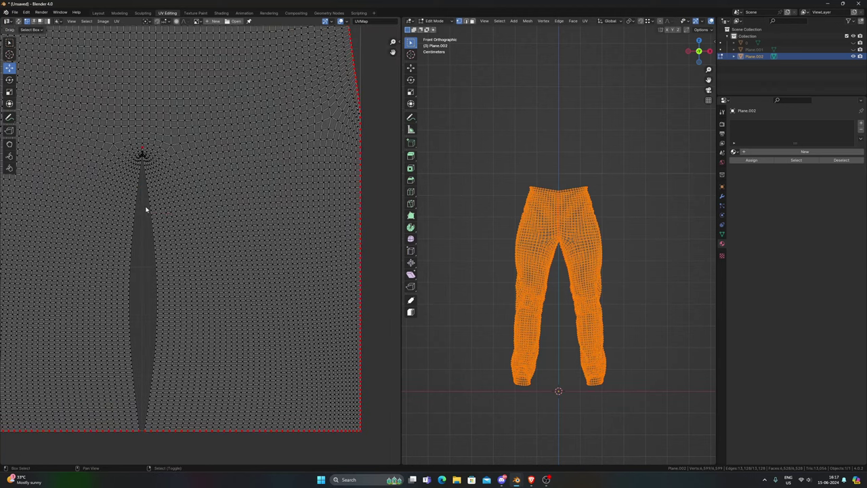
Step: Select the inner leg edges around the central slit and pin their vertices
scroll(147, 209, "up", 3)
middle_click_drag(147, 207, 182, 297)
left_click(183, 296, "alt")
scroll(203, 216, "down", 5)
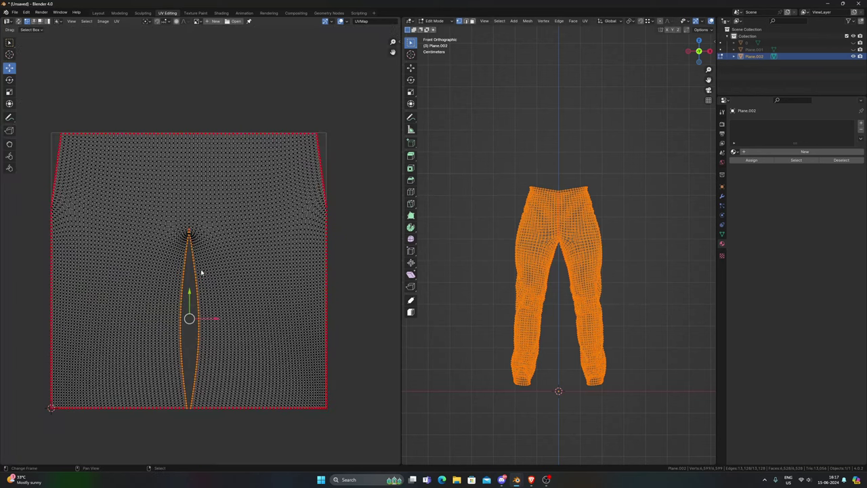
scroll(201, 217, "up", 1)
scroll(201, 217, "down", 2)
Step: Select the whole UV island and unwrap it again within the pinned boundary
key("a")
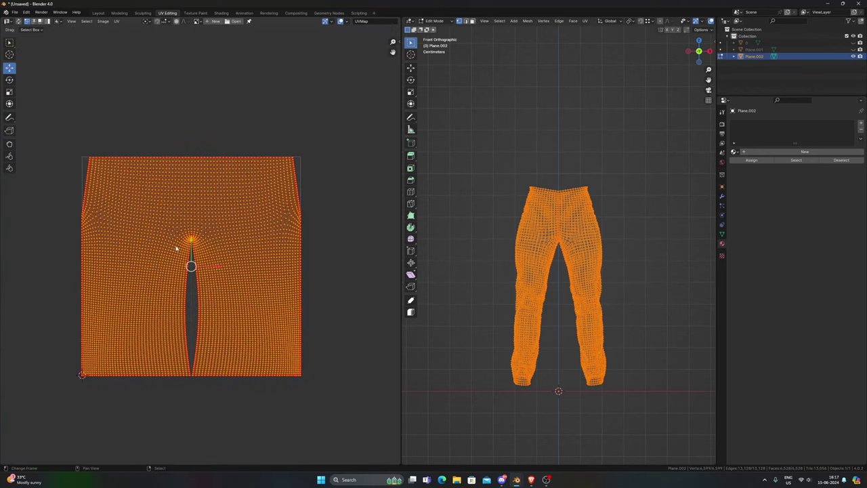
key("u")
key("Return")
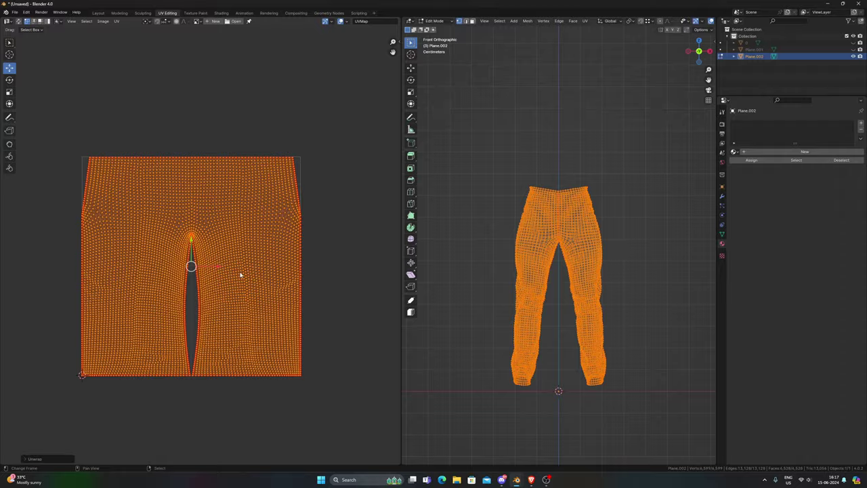
Step: Clear the selection, select the pinned vertex at the crotch, and move it down level with the top of the leg slit
scroll(230, 302, "up", 6)
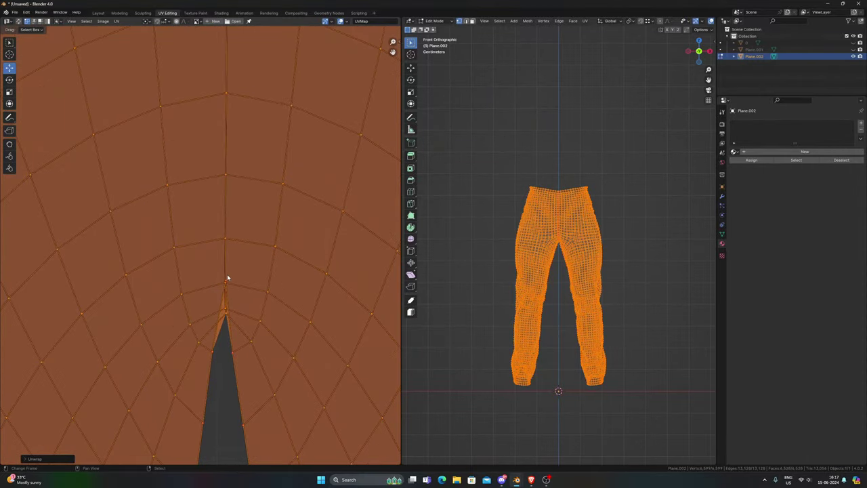
scroll(214, 291, "up", 2)
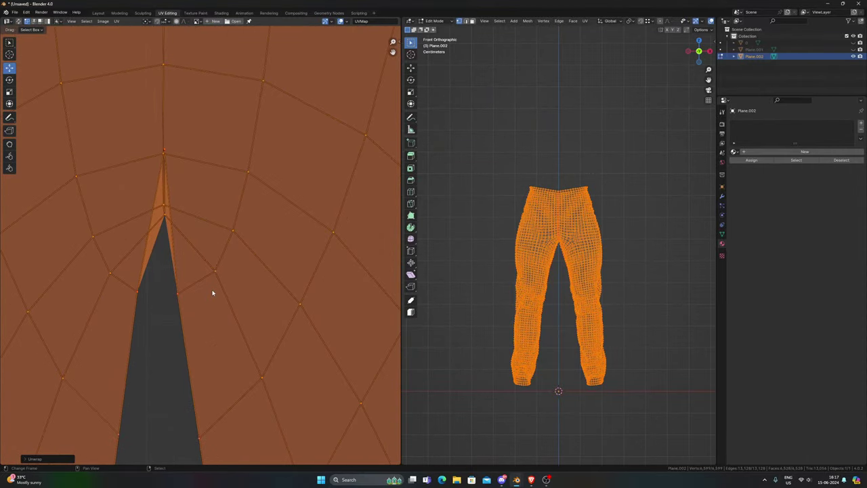
key("alt+a")
scroll(189, 237, "down", 1)
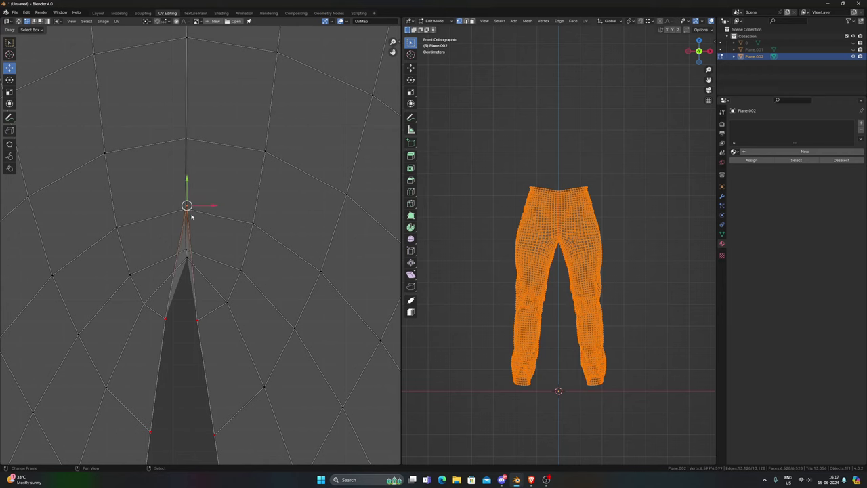
scroll(180, 236, "down", 2)
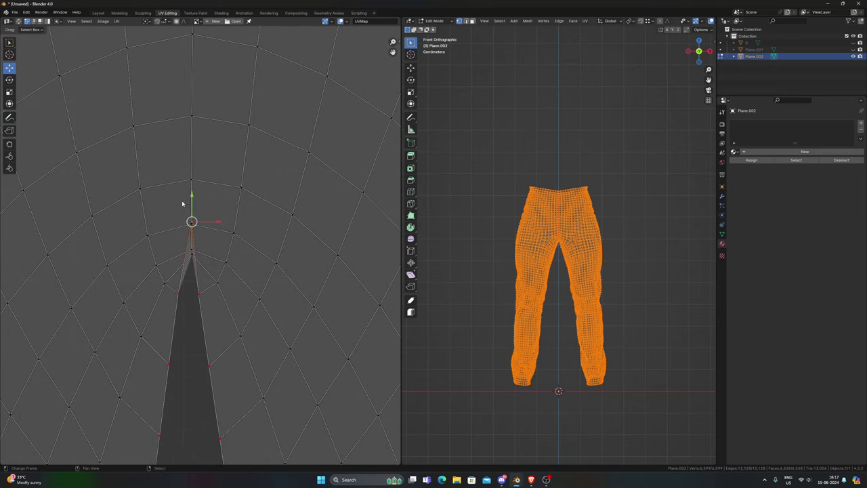
left_click_drag(192, 194, 187, 223)
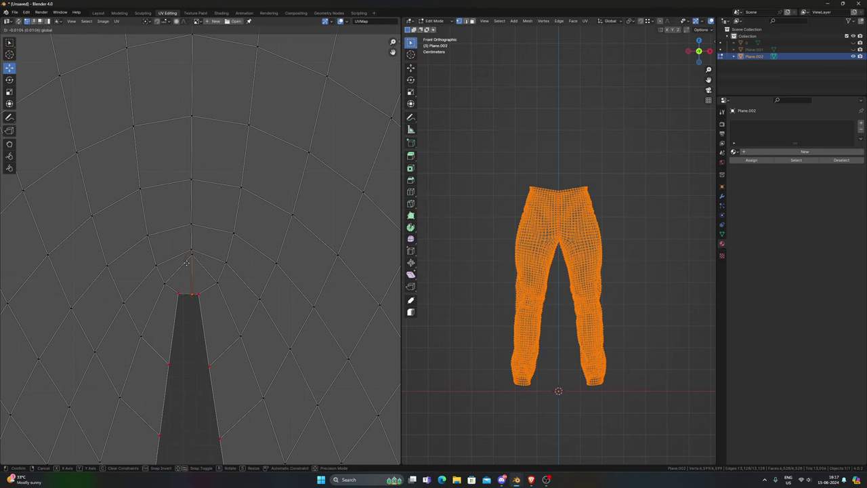
left_click_drag(187, 261, 214, 292)
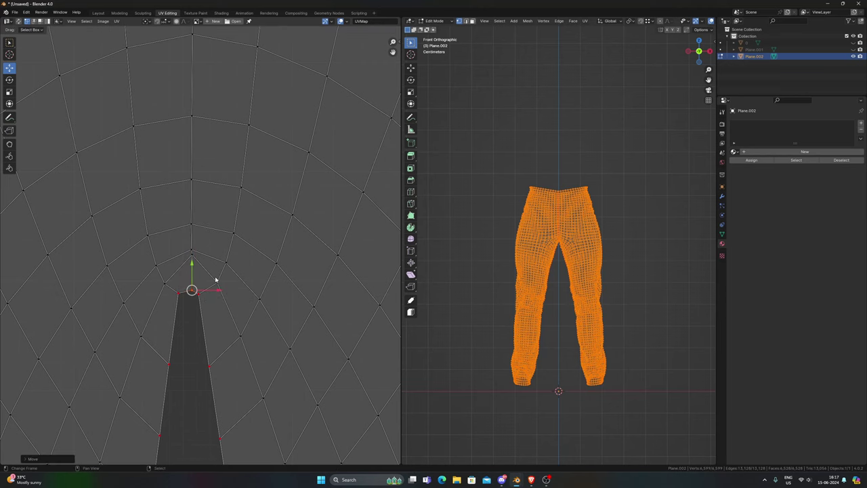
Step: Select the whole UV island and unwrap it again around the lowered crotch vertex
scroll(216, 279, "down", 6)
key("a")
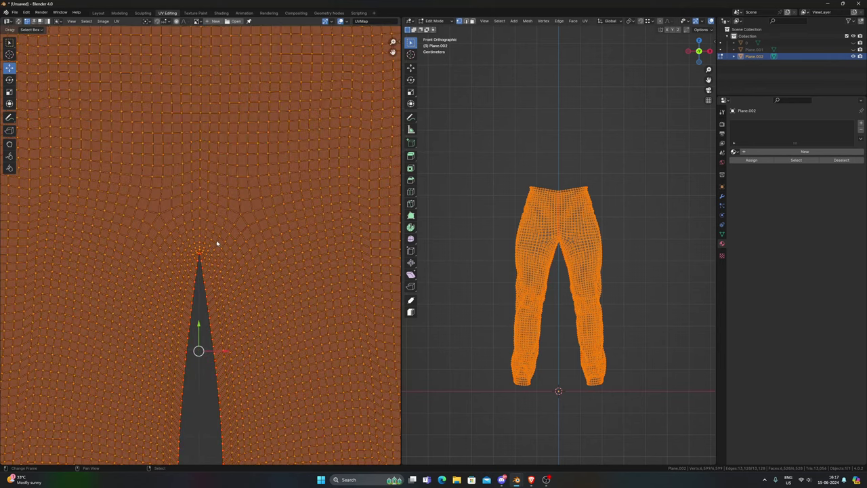
key("u")
left_click(217, 240)
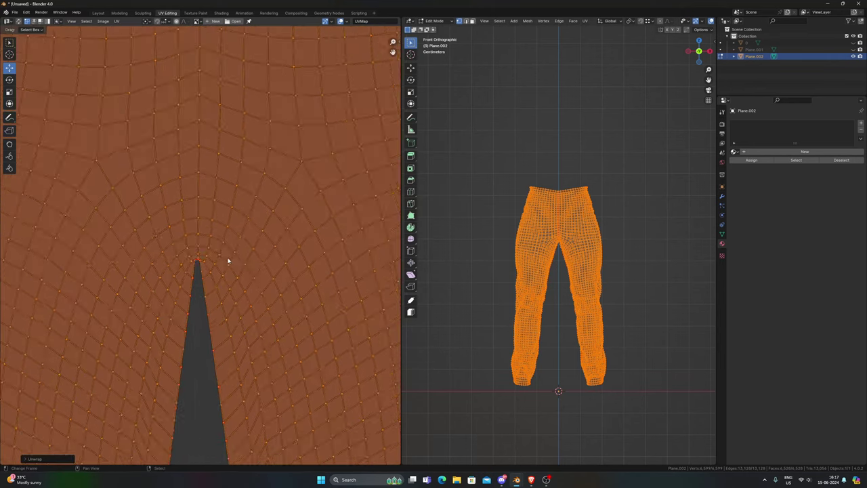
Step: Move the selected vertices at the slit's tip vertically to refine the crotch, and unwrap the entire island again
scroll(223, 268, "up", 5)
left_click(180, 332)
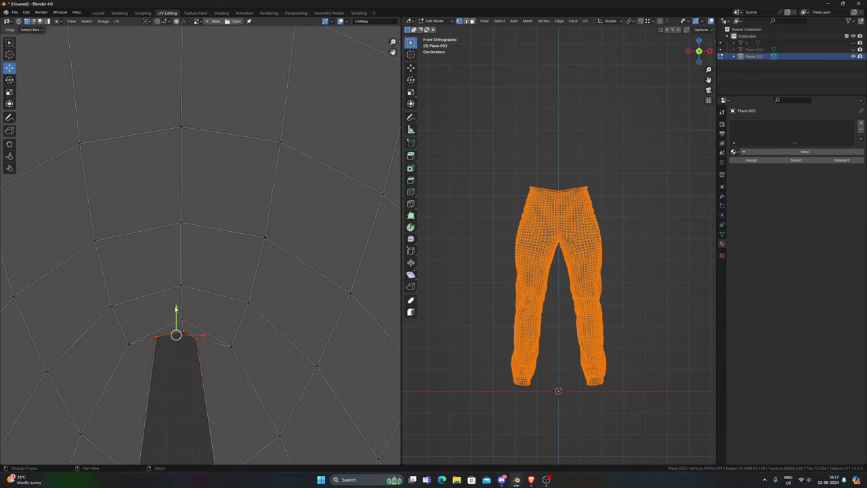
left_click_drag(177, 309, 176, 390)
scroll(201, 250, "down", 6)
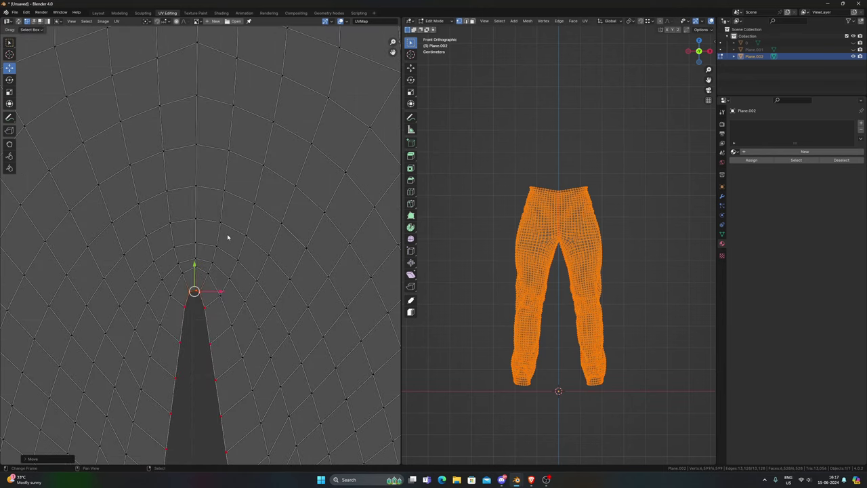
key("a")
key("u")
left_click(227, 234)
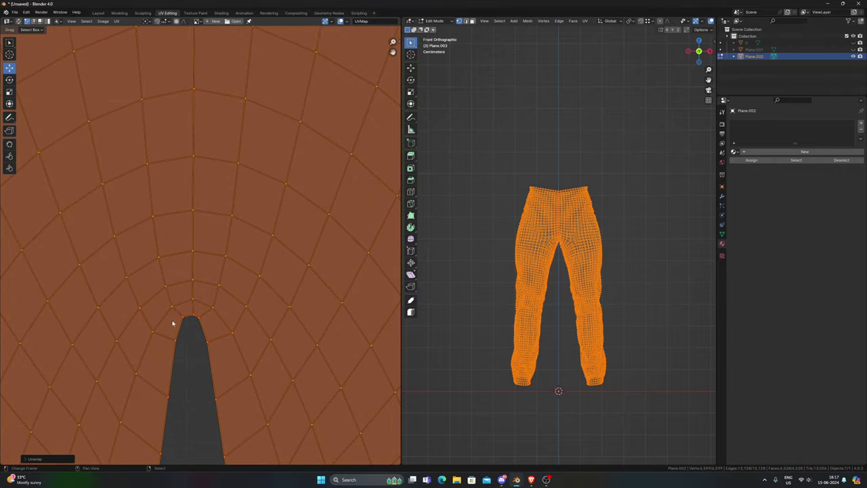
Step: Clear the selection, select the middle vertex at the slit's tip, and nudge it horizontally to center it between its neighbors
scroll(196, 304, "down", 8)
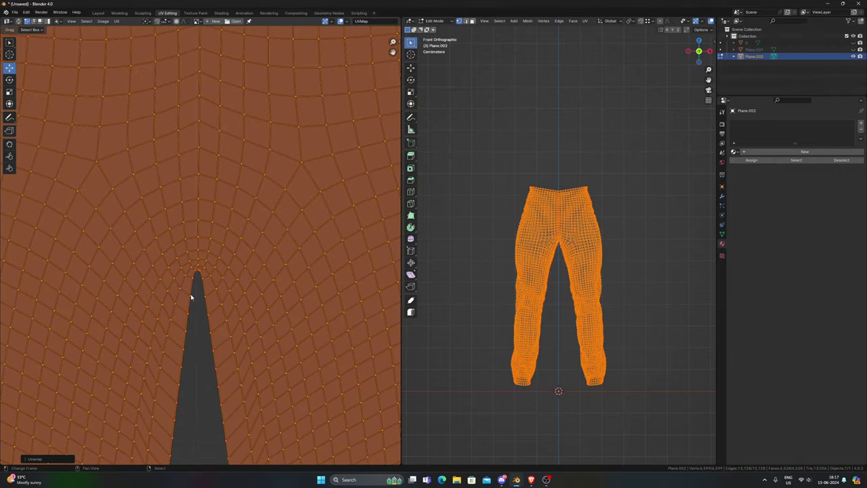
scroll(191, 299, "down", 2)
scroll(197, 281, "up", 4)
key("alt+a")
scroll(210, 230, "up", 4)
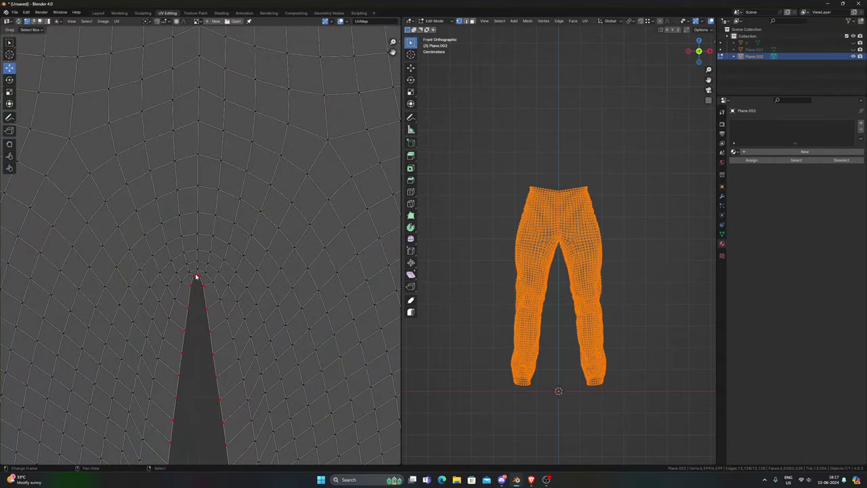
scroll(218, 210, "up", 5)
middle_click_drag(249, 83, 221, 222)
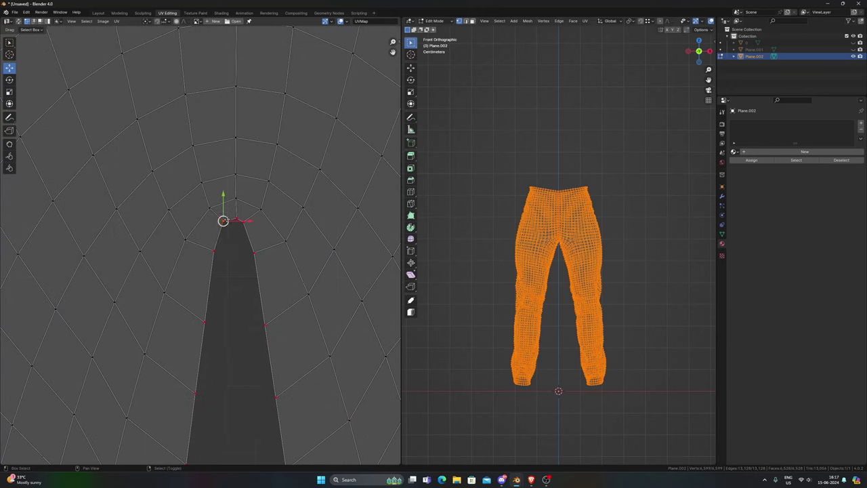
scroll(243, 228, "up", 2)
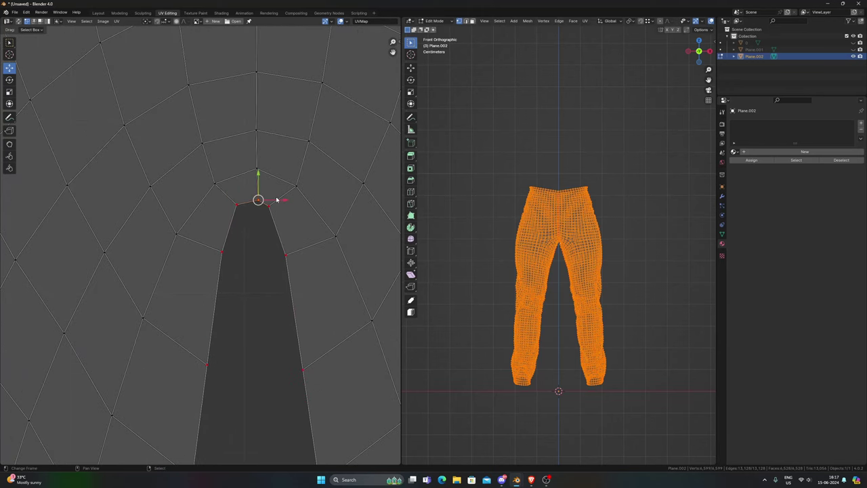
left_click_drag(277, 200, 267, 199)
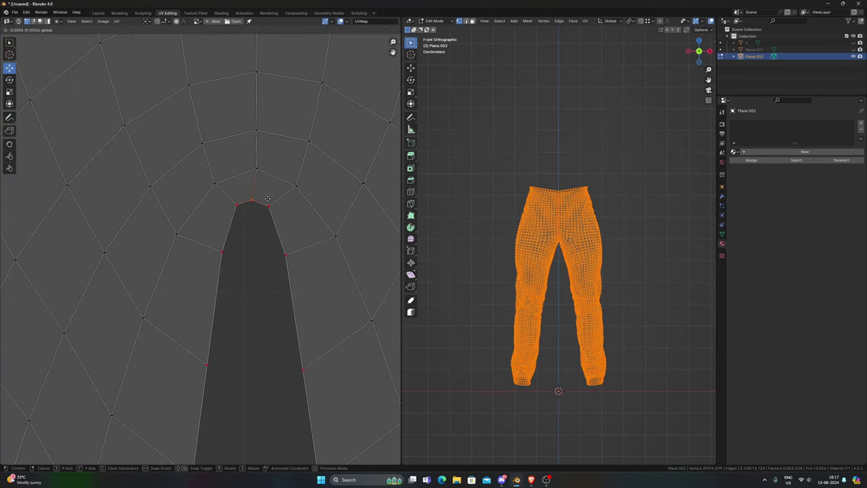
Step: Select all UVs and unwrap them with the centered slit tip
key("a")
key("u")
left_click(276, 200)
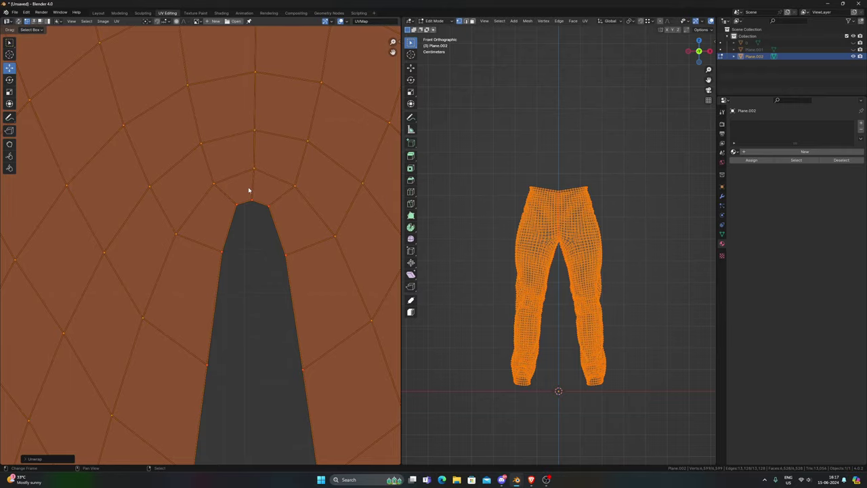
Step: Select the slit's left edge from crotch to hem and straighten it vertically with the TexTools right alignment
key("alt+a")
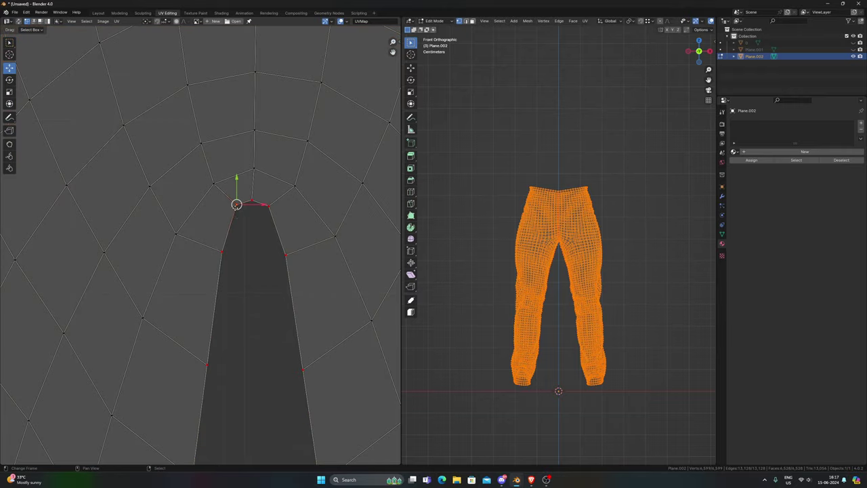
scroll(231, 224, "down", 12)
middle_click_drag(202, 318, 214, 31)
scroll(209, 320, "up", 6)
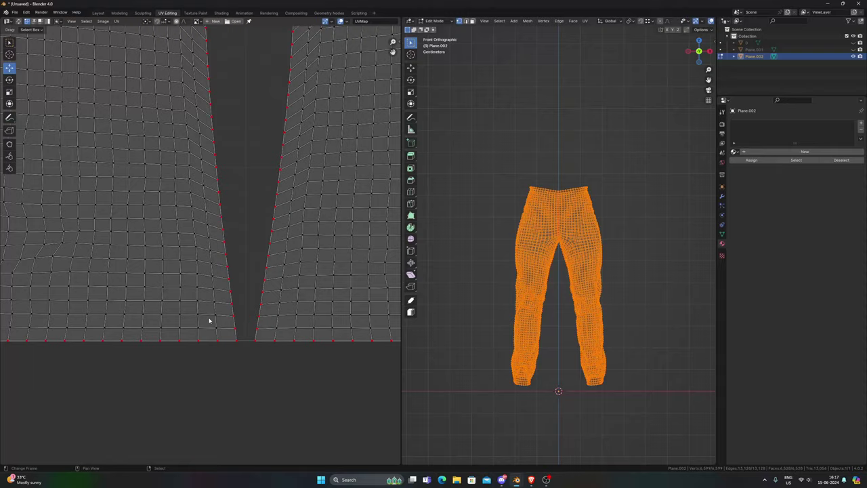
key("n")
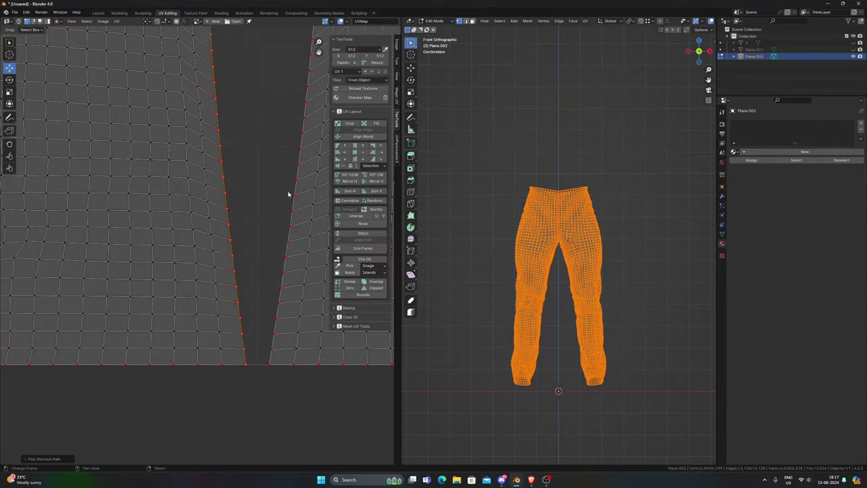
left_click(377, 154)
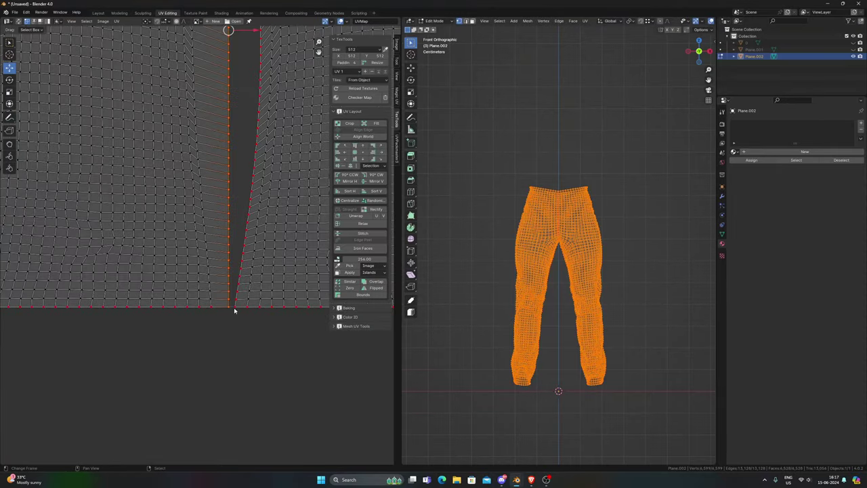
Step: Select the slit's right edge from hem to crotch and straighten it vertically with the TexTools left alignment
scroll(235, 310, "down", 3)
scroll(180, 219, "up", 6)
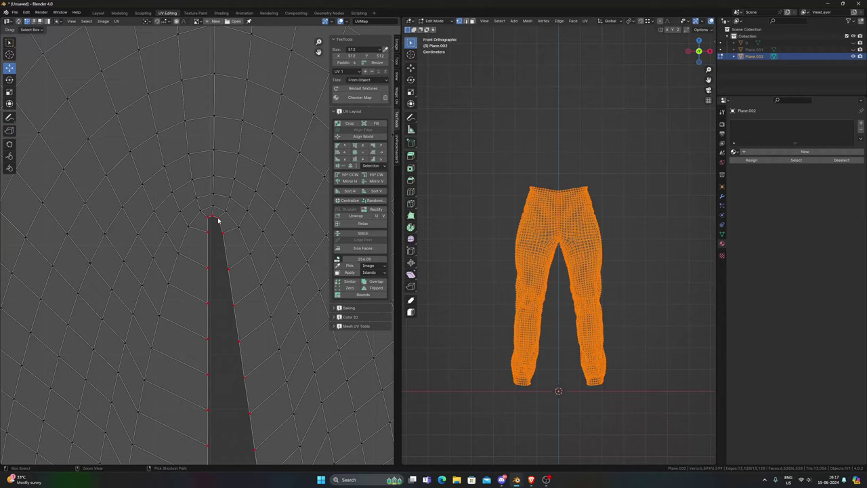
left_click(218, 220, "ctrl")
left_click(341, 153)
Step: Select the complete UV island and unwrap its interior around the straightened center seam
scroll(210, 262, "down", 7)
middle_click_drag(211, 262, 181, 94)
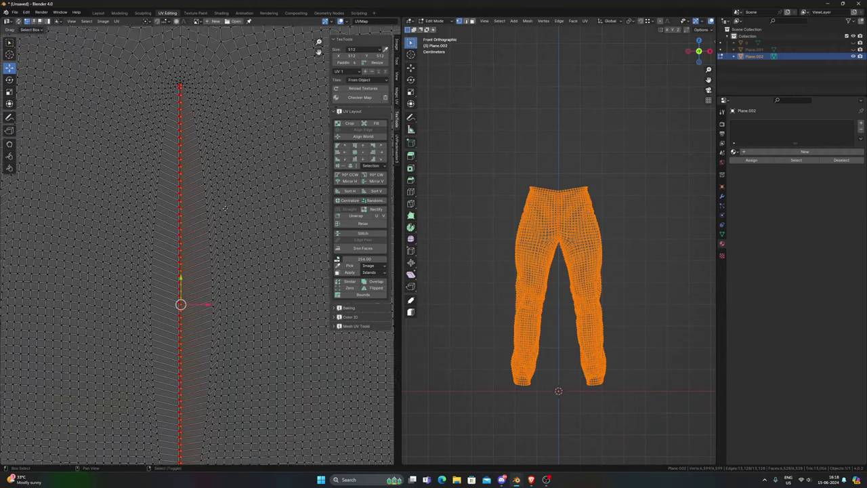
middle_click_drag(233, 368, 209, 196)
scroll(204, 223, "down", 2)
key("a")
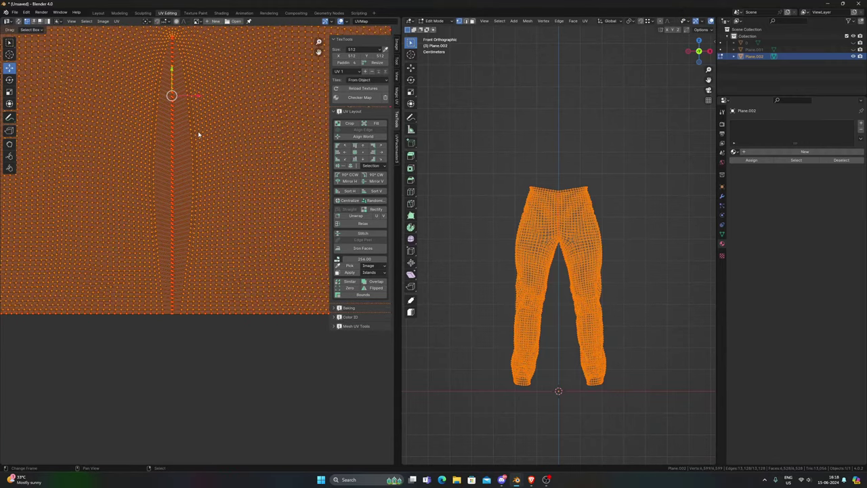
key("u")
left_click(200, 135)
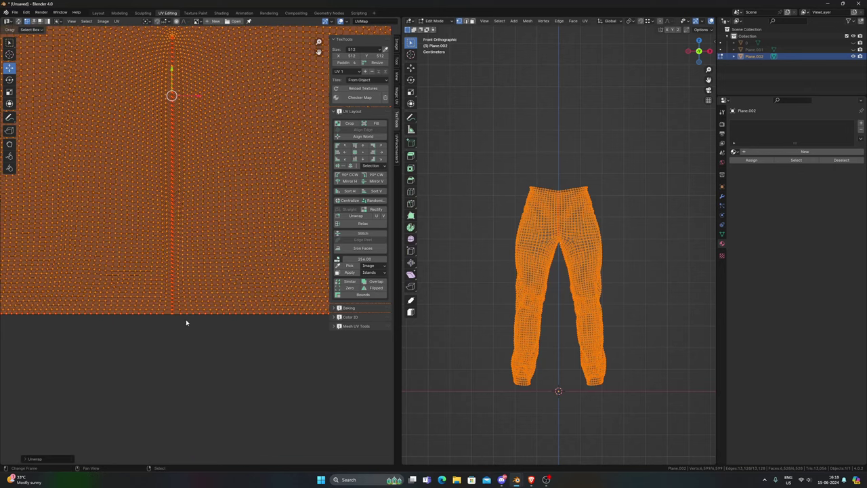
Step: Select the hem vertices of both legs between the outer corners and the center seam, unpin them, and clear the selection
scroll(198, 319, "up", 1)
middle_click_drag(198, 318, 115, 311)
scroll(114, 311, "up", 1)
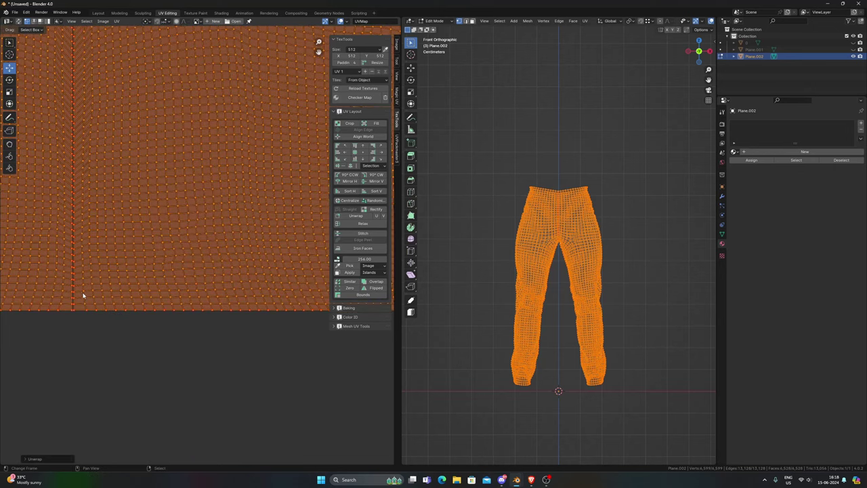
left_click(88, 311)
middle_click_drag(328, 317, 249, 310)
left_click(245, 317, "ctrl")
scroll(244, 316, "down", 5)
scroll(277, 312, "up", 6)
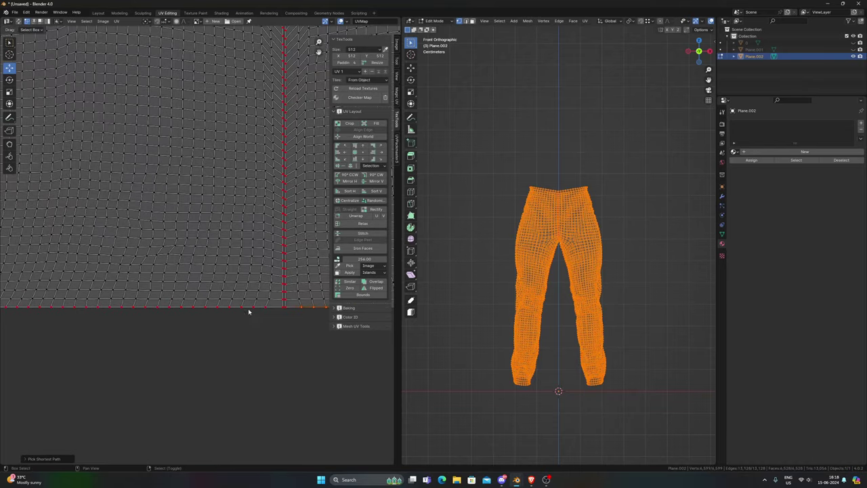
scroll(195, 311, "down", 5)
scroll(133, 312, "up", 4)
left_click(50, 297, "ctrl")
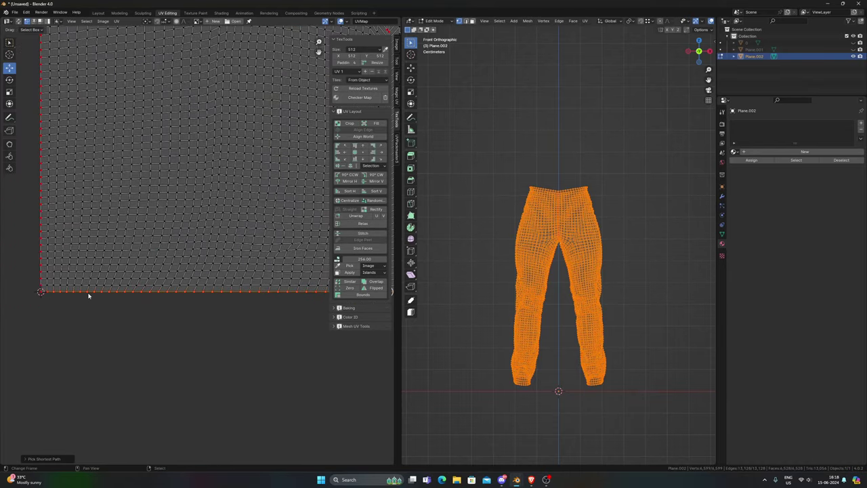
scroll(88, 296, "down", 2)
middle_click_drag(197, 248, 138, 245)
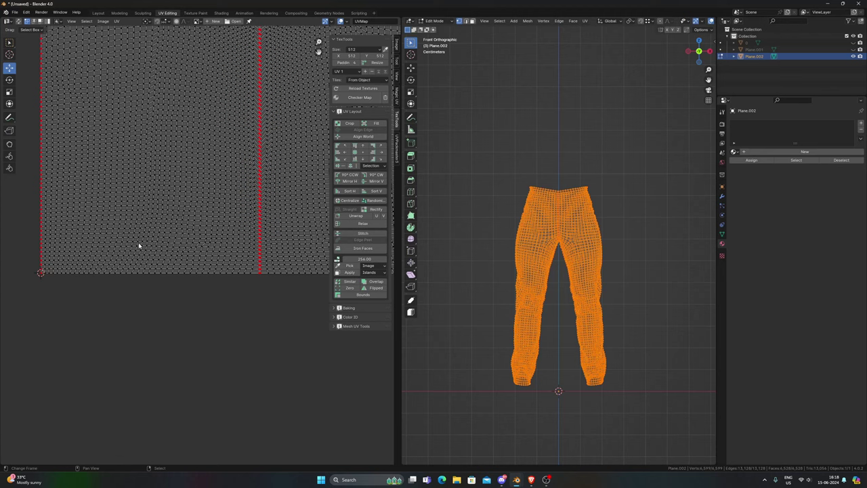
Step: Even out the vertex spacing along the unpinned hem of both legs with the Relax brush
left_click(12, 159)
scroll(133, 286, "down", 2)
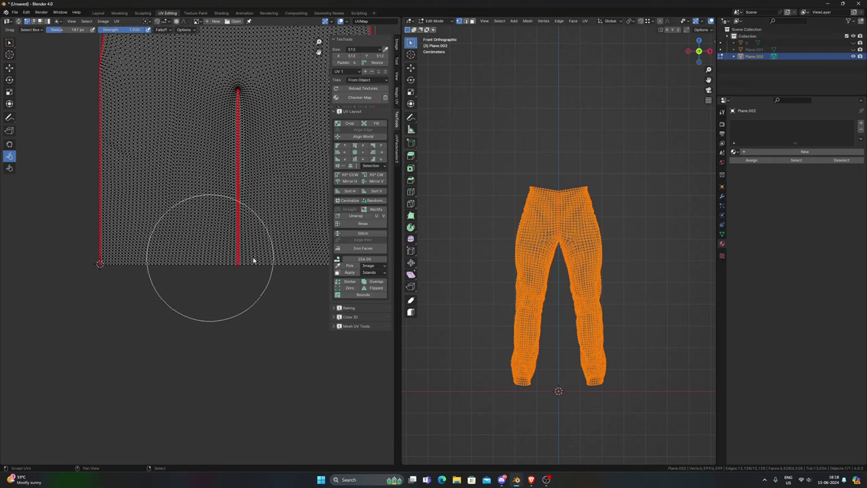
middle_click_drag(253, 263, 137, 265)
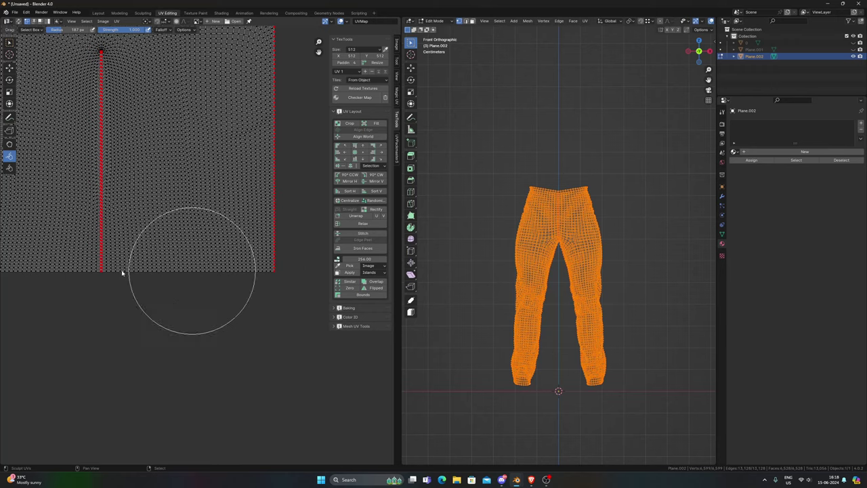
middle_click_drag(121, 270, 233, 270)
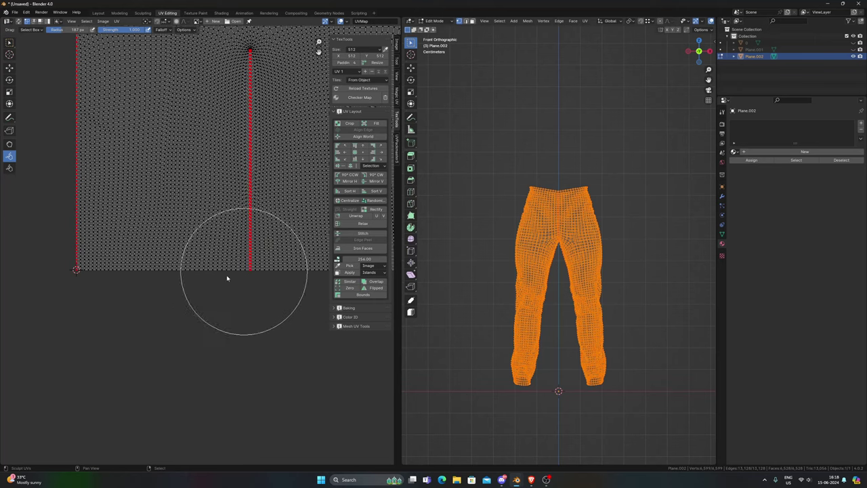
Step: Select and pin the hem line's vertices, unwrap the whole island again, and hide the UV editor's sidebar
middle_click_drag(328, 239, 210, 261)
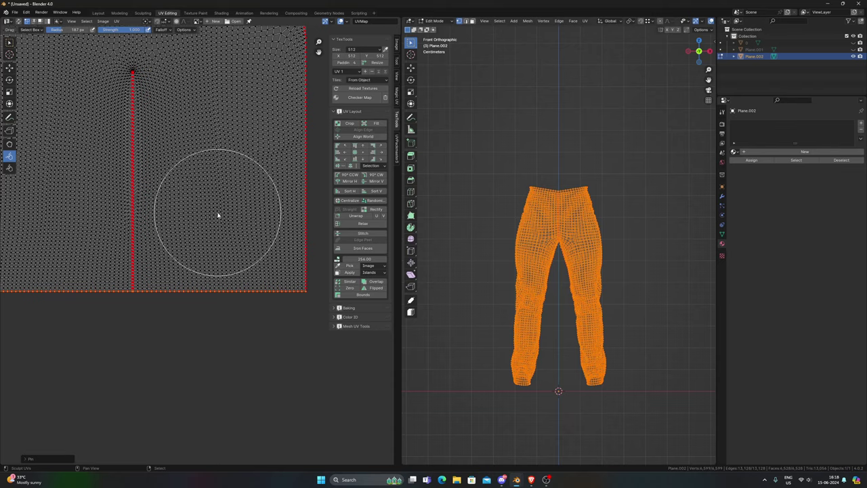
key("a")
scroll(210, 213, "down", 2)
key("u")
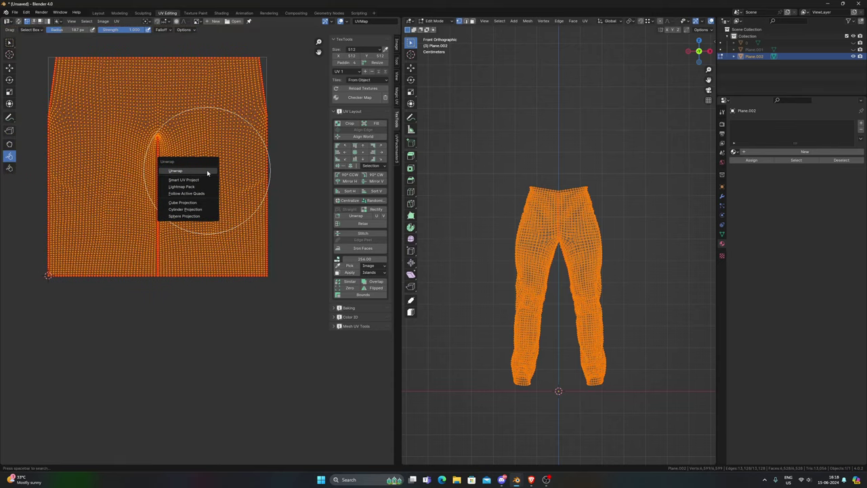
left_click(208, 174)
scroll(196, 209, "up", 2)
key("n")
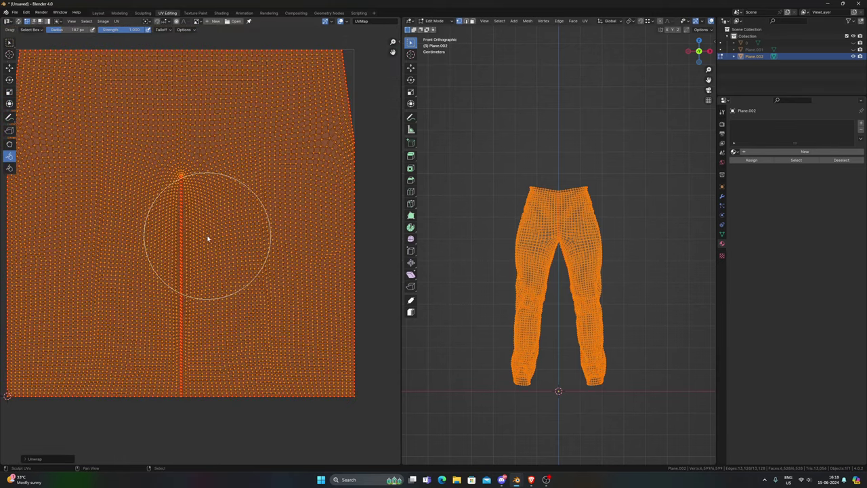
Step: Turn off X-ray and return the pants mesh to Object Mode
scroll(196, 228, "up", 6)
scroll(250, 266, "down", 5)
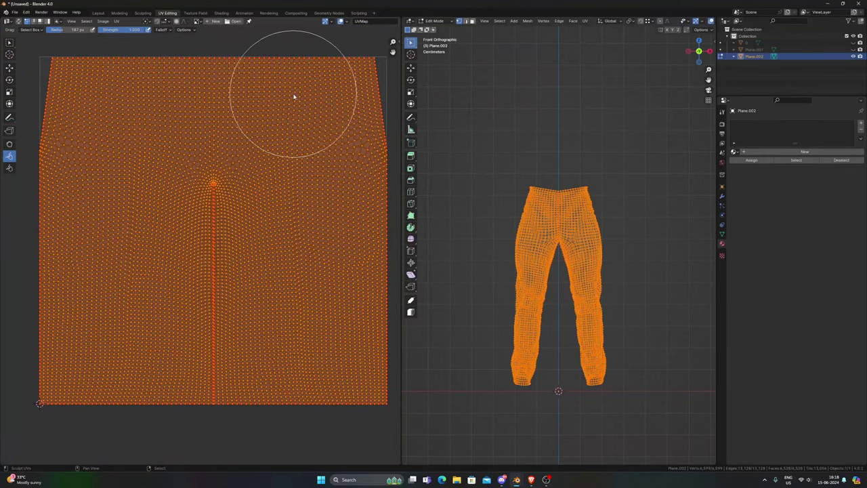
scroll(348, 236, "down", 6)
left_click(11, 69)
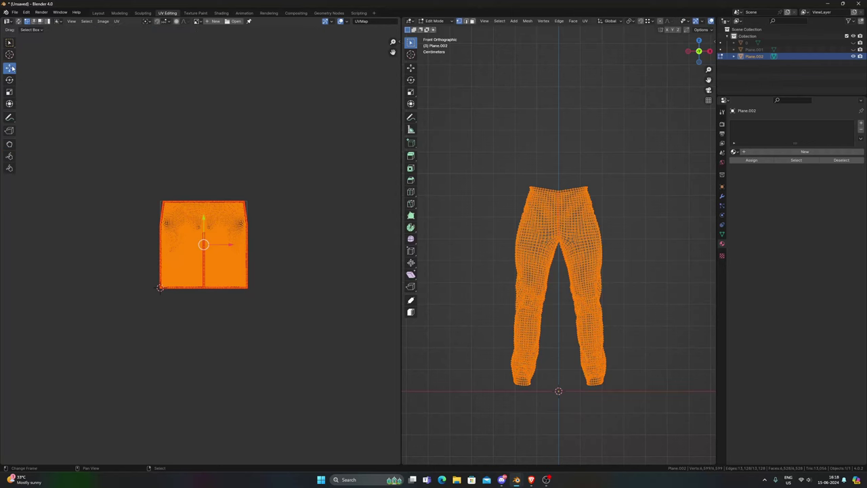
scroll(224, 156, "up", 2)
key("alt+z")
scroll(603, 210, "up", 2)
key("Tab")
scroll(593, 215, "up", 2)
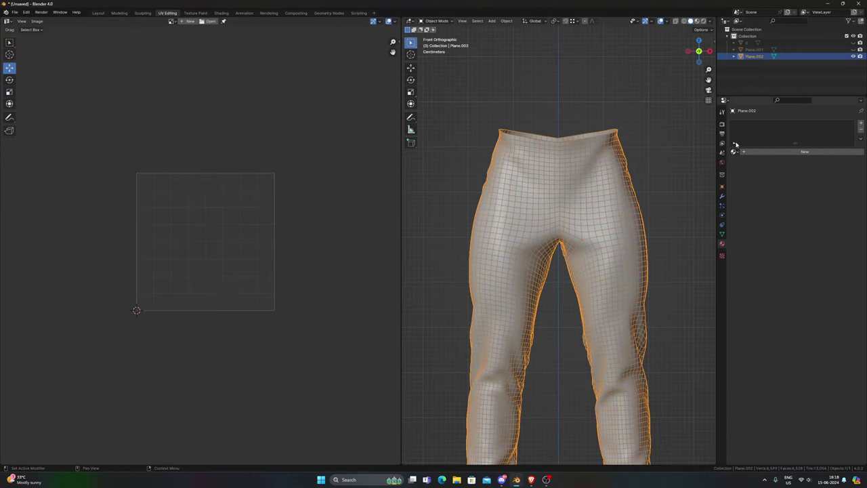
Step: Assign the existing material named Material to the pants and switch the viewport shading to Material Preview
left_click(733, 151)
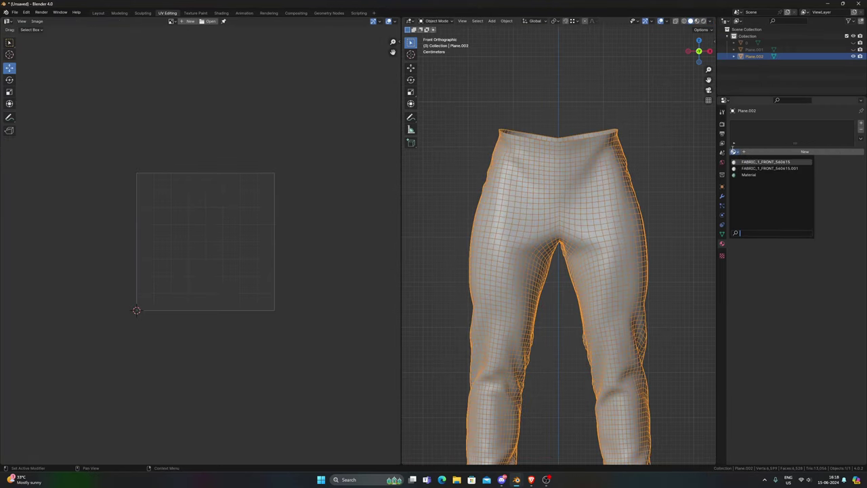
left_click(746, 174)
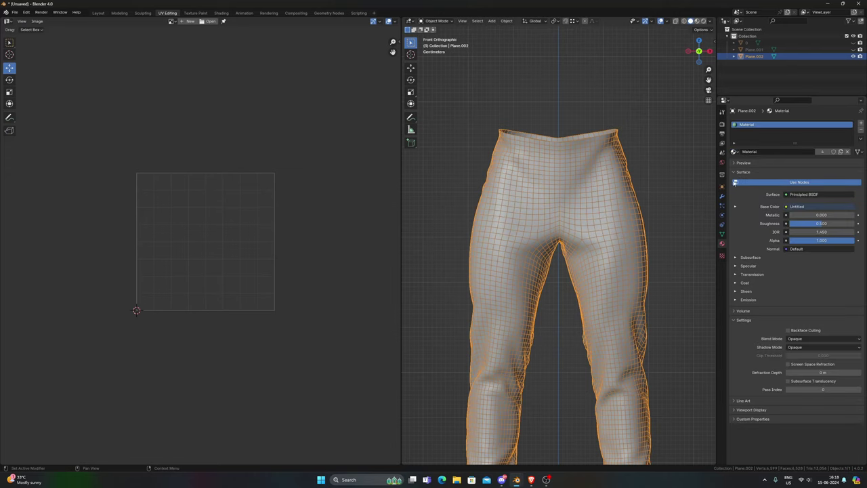
key("z")
left_click(580, 196)
scroll(582, 234, "down", 3)
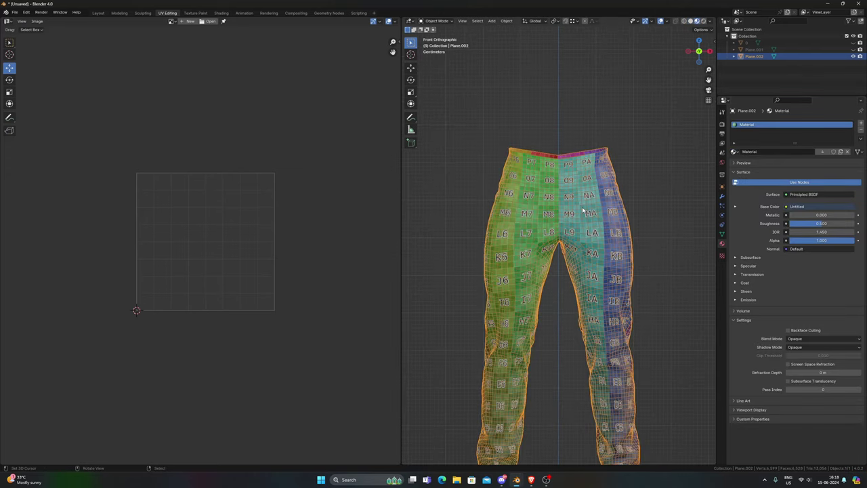
scroll(581, 233, "up", 3)
scroll(584, 229, "down", 5)
scroll(589, 218, "up", 1)
Step: Turn off Display Wire for the pants and clear the selection
key("z")
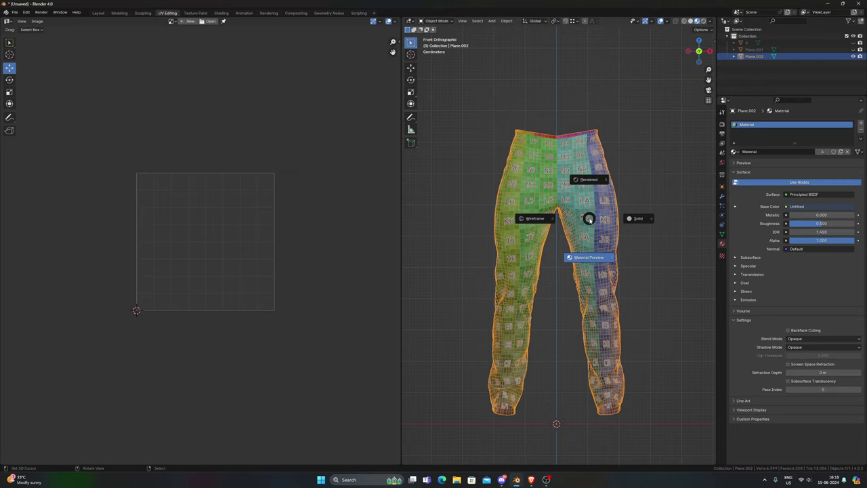
left_click(588, 256)
scroll(612, 263, "up", 3)
key("alt+a")
key("a")
key("q")
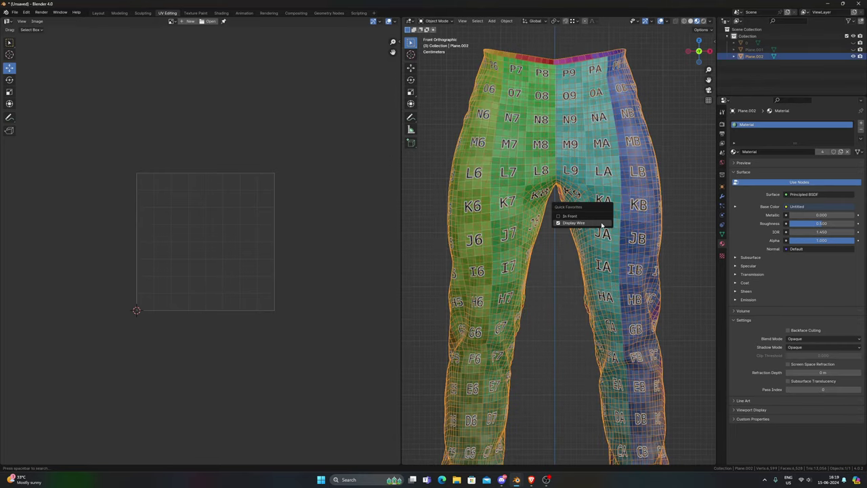
left_click(602, 223)
key("alt+a")
Step: Select the pants and examine the checker texture around both lower legs for stretching
middle_click_drag(602, 227, 505, 255)
middle_click_drag(525, 359, 527, 244, "shift")
scroll(527, 251, "up", 1)
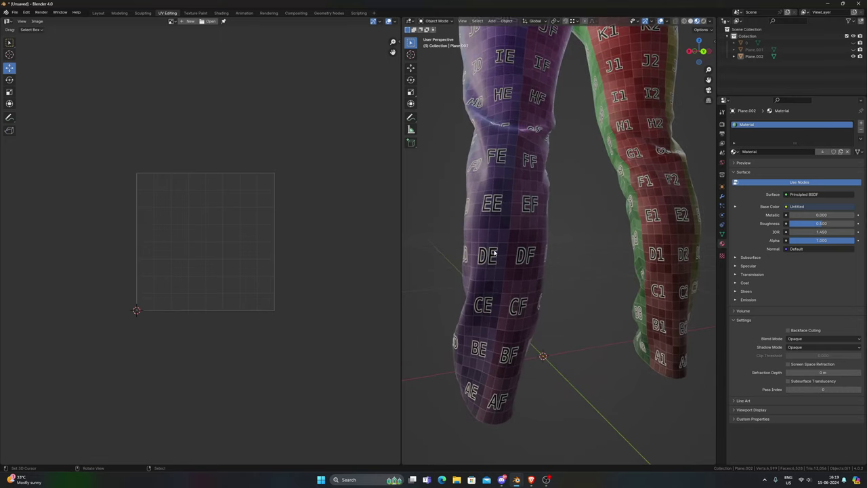
left_click(494, 251)
key("Tab")
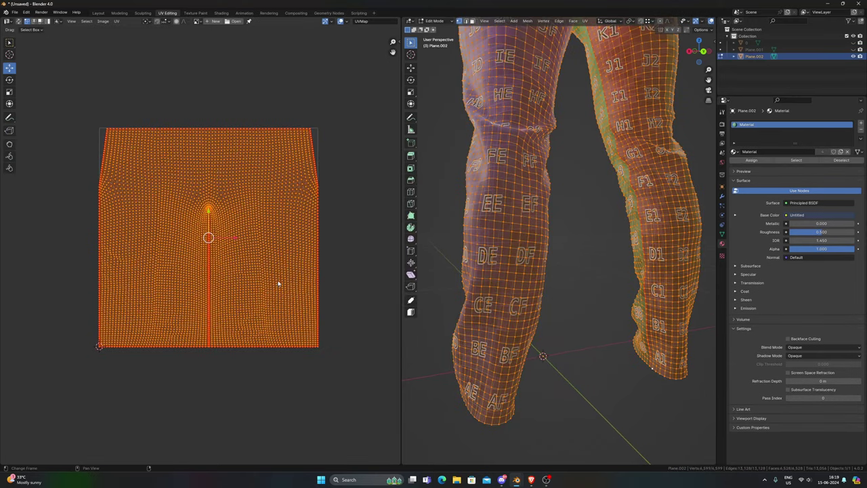
middle_click_drag(493, 295, 599, 290)
key("Tab")
middle_click_drag(532, 297, 574, 310)
scroll(582, 294, "up", 3)
scroll(585, 297, "down", 3)
scroll(580, 299, "up", 1)
scroll(575, 309, "down", 3)
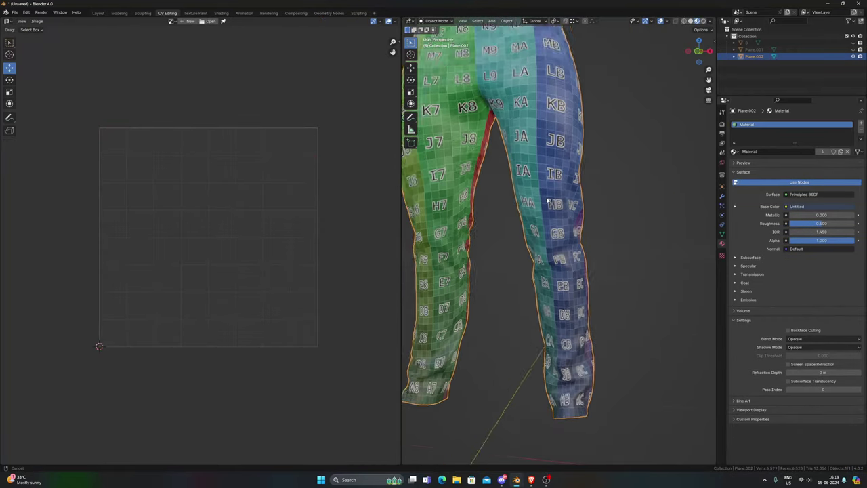
Step: Inspect the checker squares on the front of one leg, from the hem up to the waist
middle_click_drag(575, 129, 595, 275, "shift")
middle_click_drag(595, 275, 560, 273)
middle_click_drag(553, 413, 502, 278, "shift")
scroll(549, 308, "up", 2)
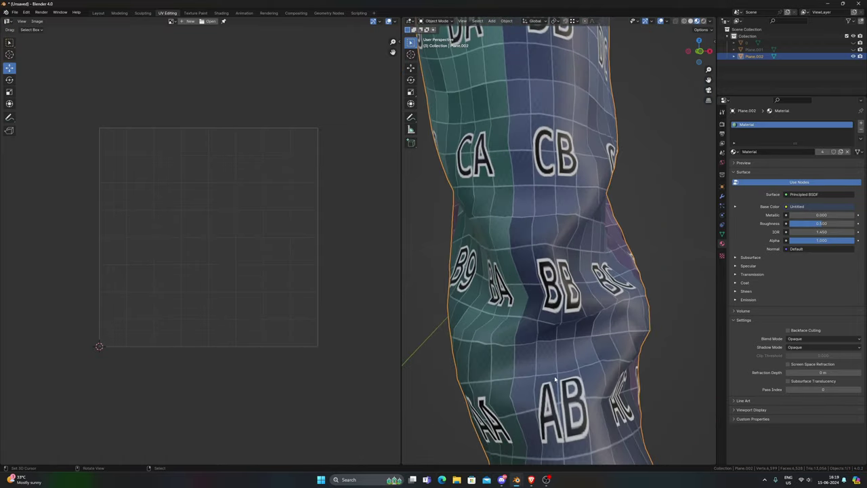
scroll(532, 343, "down", 7)
middle_click_drag(548, 206, 541, 302, "shift")
scroll(541, 302, "up", 5)
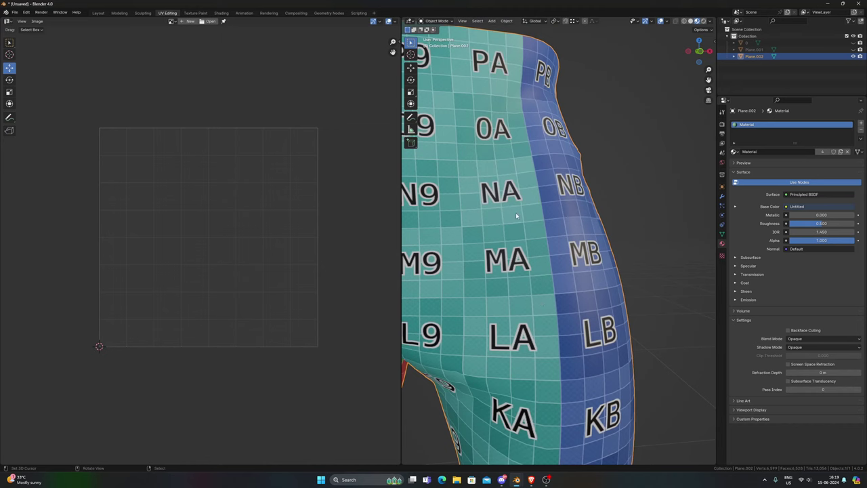
scroll(510, 213, "down", 5)
scroll(580, 252, "up", 2)
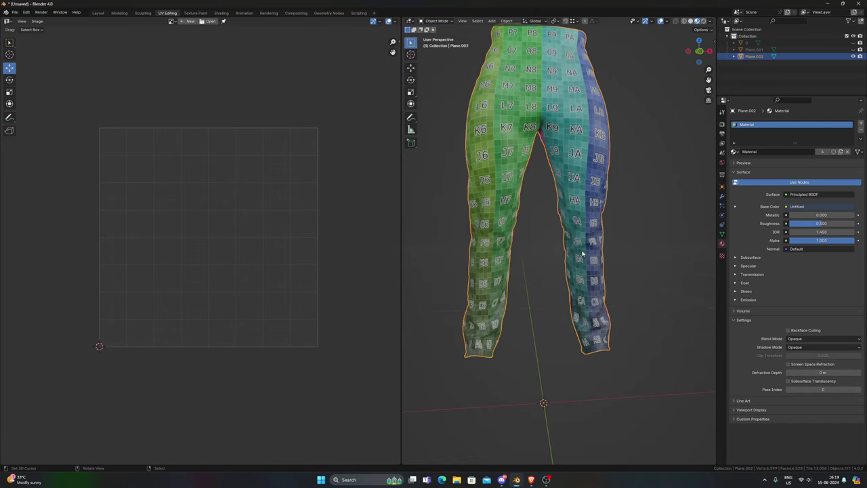
Step: Scale the whole UV island down slightly along Y in Edit Mode and pack it within the UV square
key("Tab")
scroll(292, 303, "up", 1)
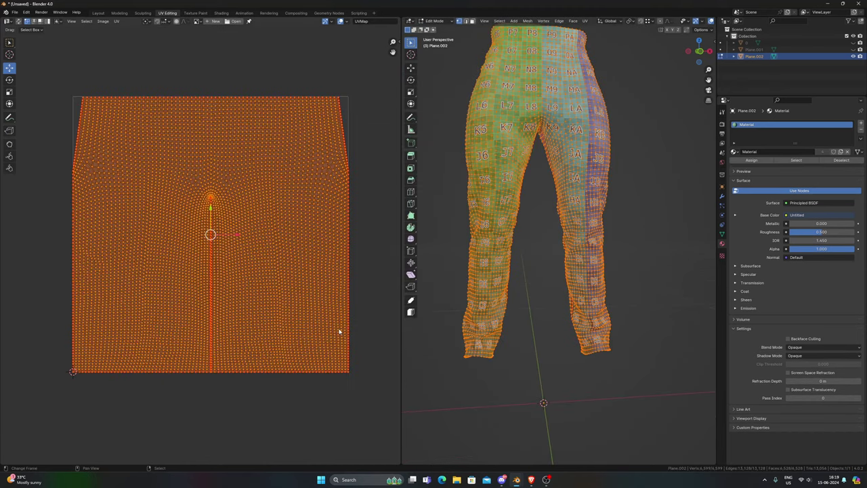
key("s")
key("y")
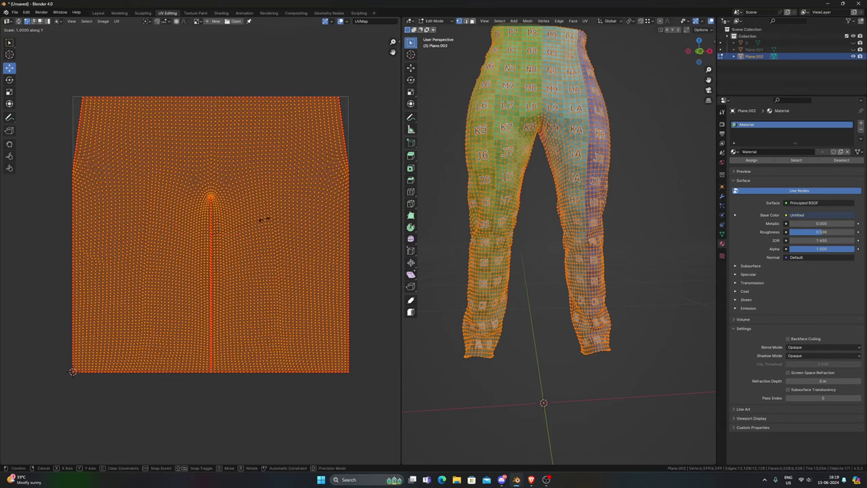
left_click(262, 221)
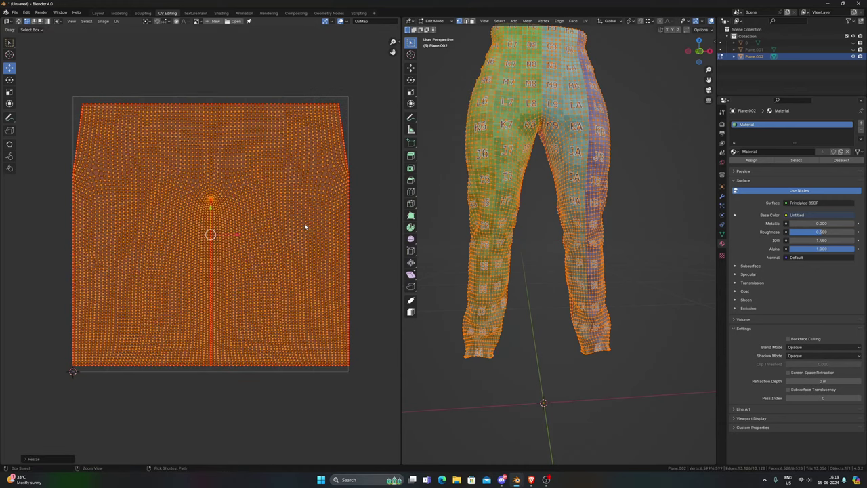
key("ctrl+p")
left_click(302, 336)
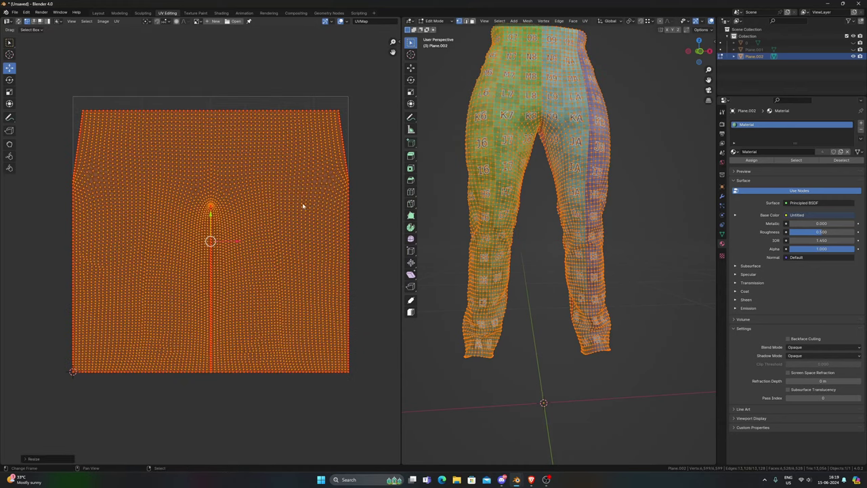
Step: Examine the proportions of the checker squares on the lower leg in Object Mode and return to Edit Mode
key("Tab")
middle_click_drag(536, 266, 500, 275)
scroll(555, 323, "up", 4)
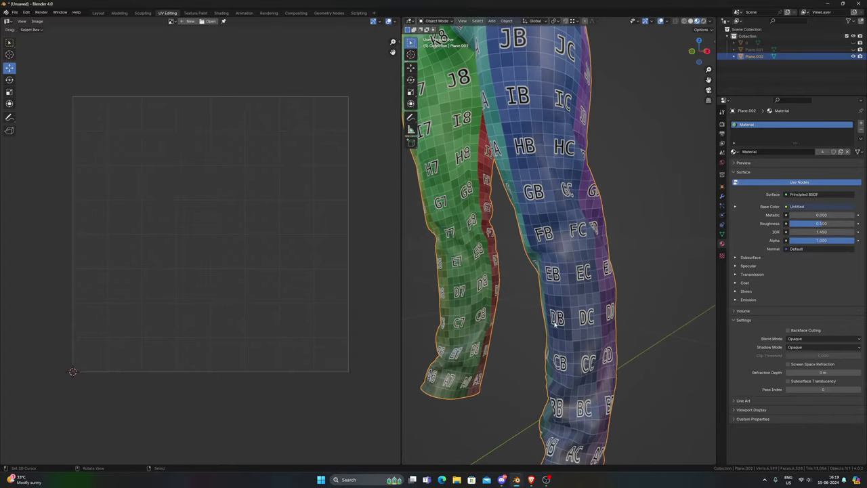
middle_click_drag(555, 324, 562, 280, "shift")
scroll(561, 280, "up", 2)
key("Tab")
key("s")
key("y")
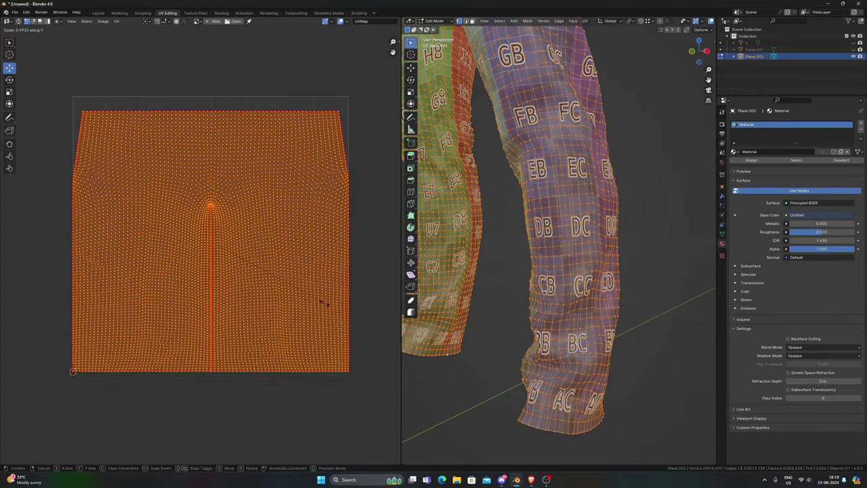
right_click(234, 286)
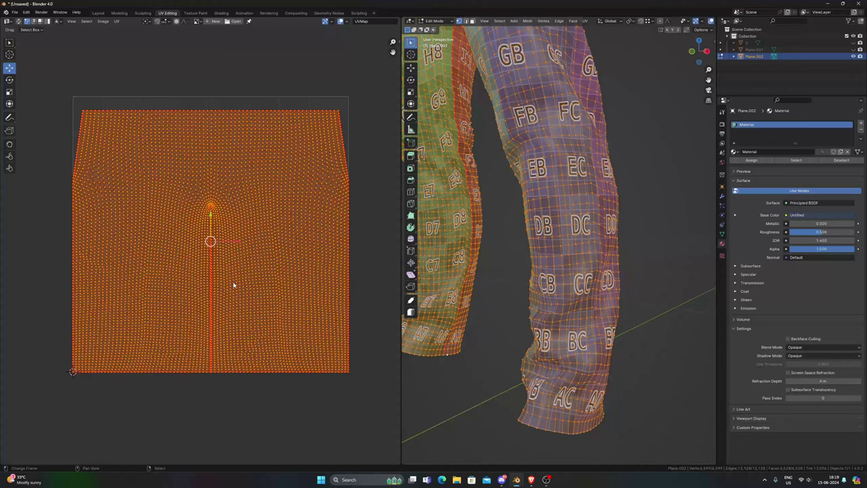
Step: Narrow the whole UV island along X and pack it with the Exact Shape (Concave) method and a 0.001 margin
key("s")
key("x")
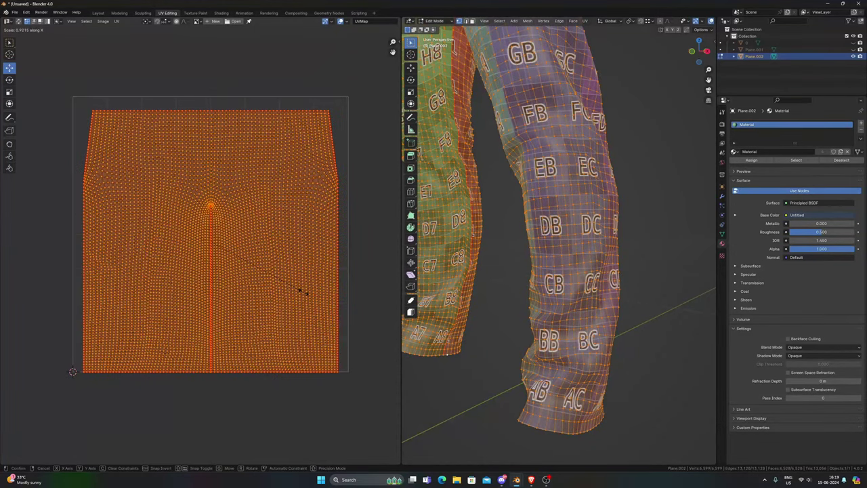
left_click(298, 295)
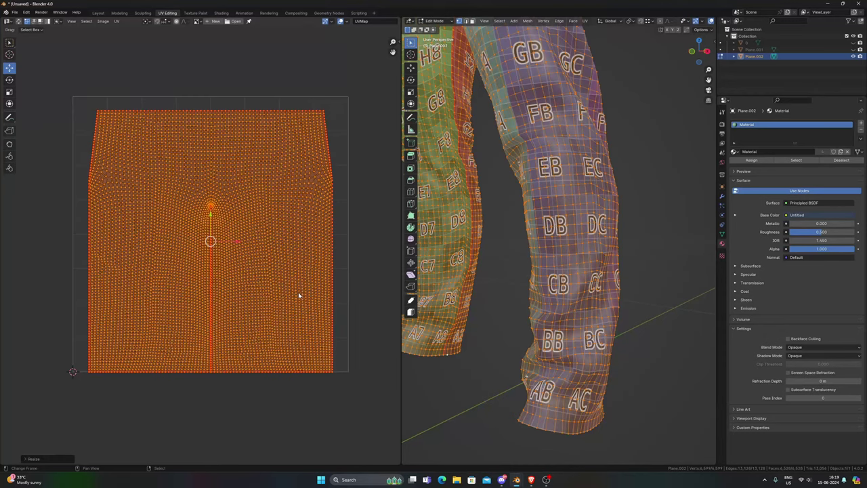
key("ctrl+p")
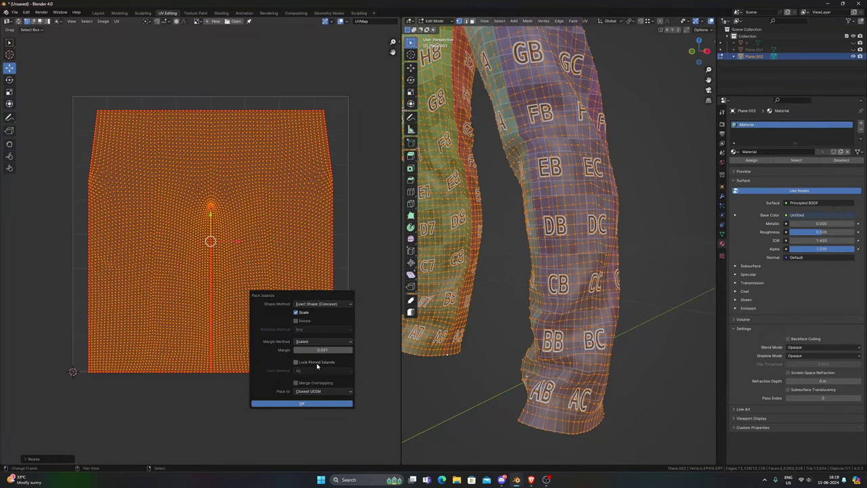
left_click(291, 403)
scroll(285, 278, "up", 2)
scroll(294, 278, "down", 2)
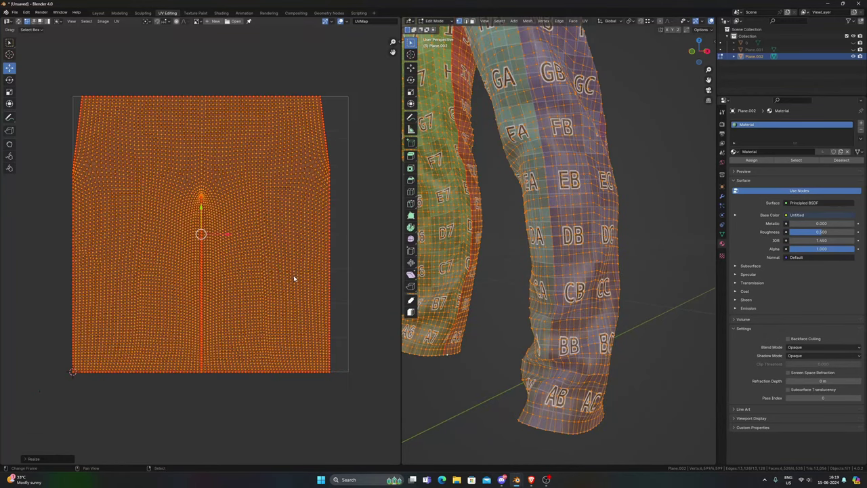
Step: Widen the UV island horizontally by a factor of about 1.05 with the Transform tool and pack it again
left_click(10, 81)
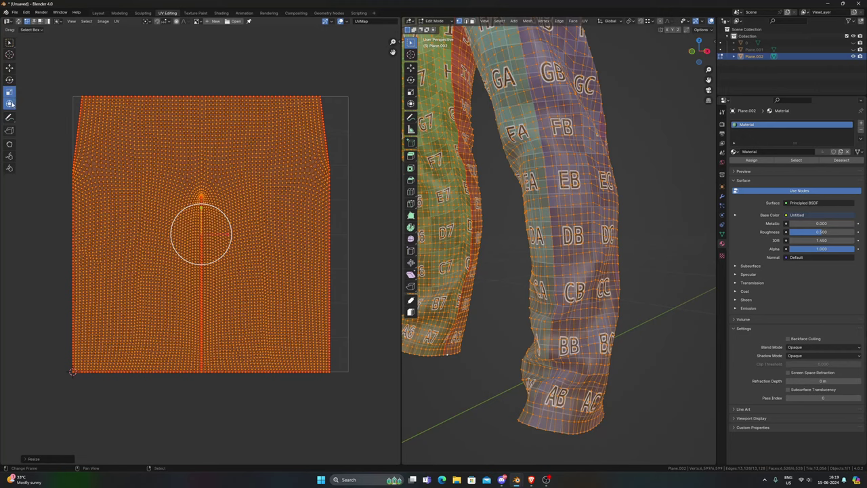
left_click(10, 103)
left_click_drag(329, 232, 340, 233)
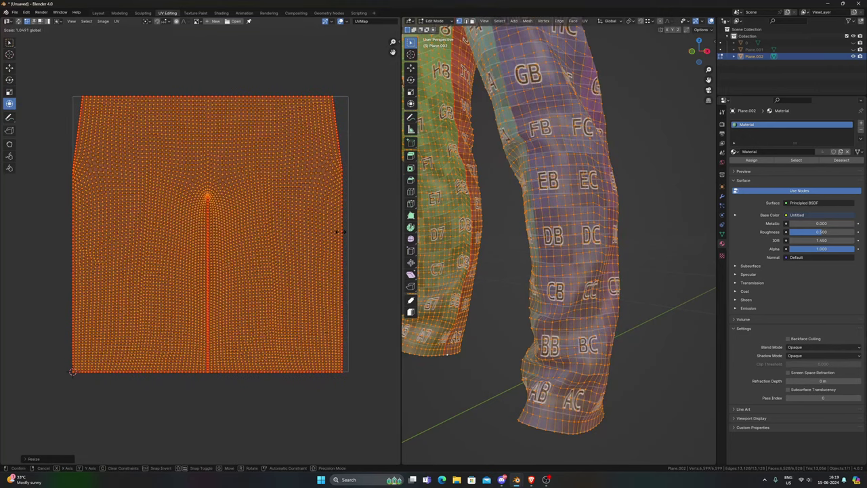
key("ctrl+p")
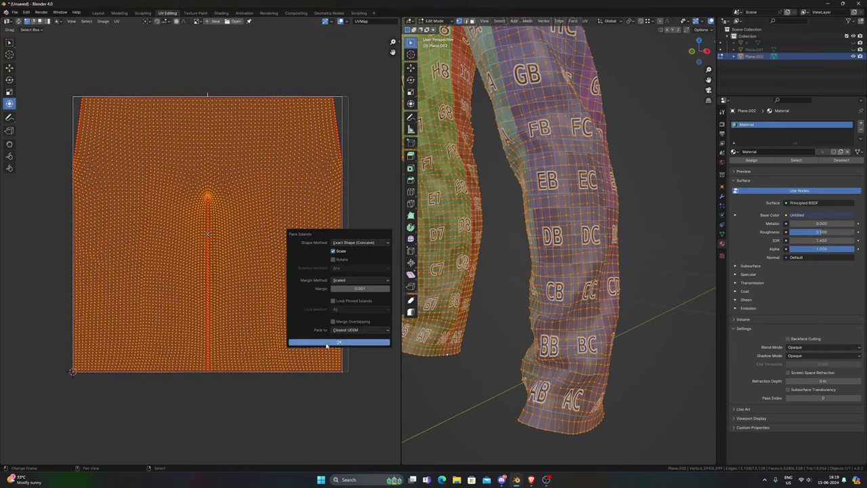
left_click(327, 342)
Step: Examine the checker texture over the whole pants in Object Mode for even, square proportions
scroll(282, 223, "down", 2)
key("Tab")
scroll(279, 223, "up", 2)
key("Tab")
scroll(284, 220, "down", 1)
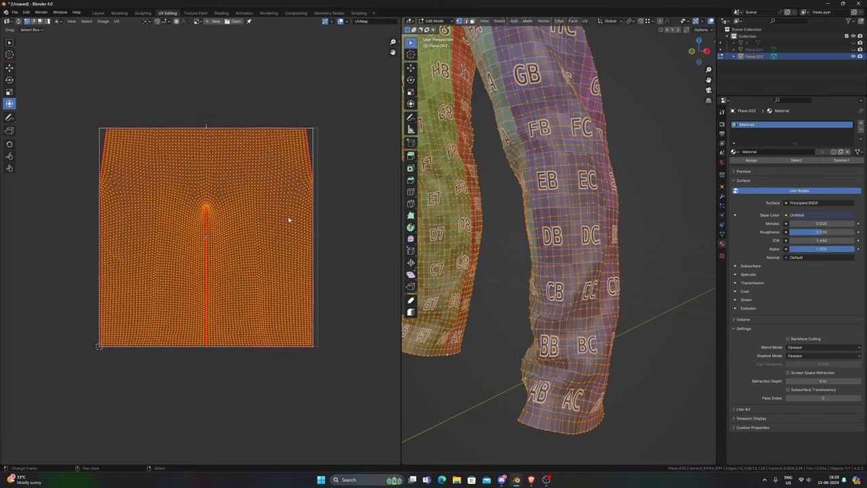
left_click(330, 208)
scroll(529, 207, "down", 3)
middle_click_drag(530, 207, 603, 242)
key("Tab")
scroll(531, 206, "down", 3)
scroll(581, 244, "up", 3)
scroll(592, 242, "down", 3)
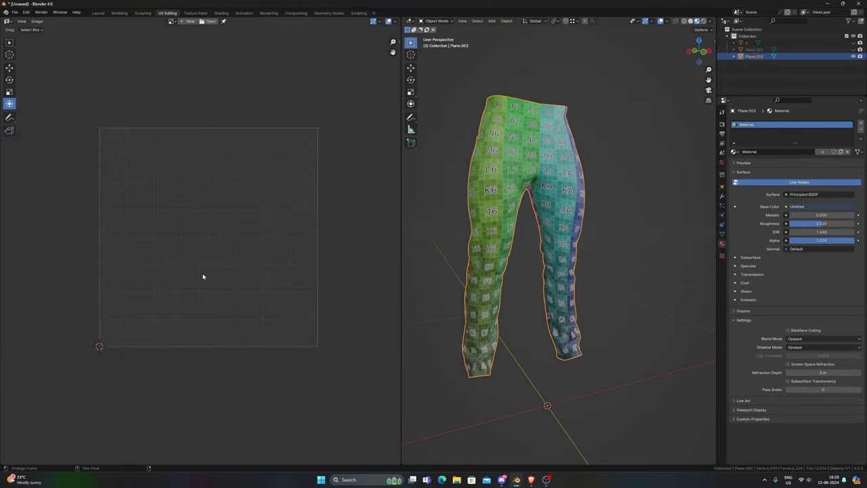
Step: Enlarge the whole UV island well beyond the UV square to tile the checker texture, and return to Object Mode
key("Tab")
scroll(290, 354, "up", 8)
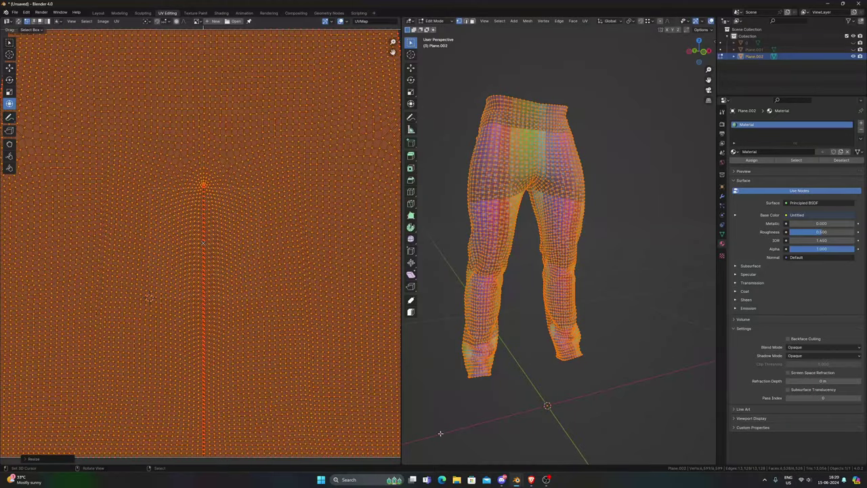
key("Tab")
key("Tab")
scroll(583, 257, "up", 8)
key("Tab")
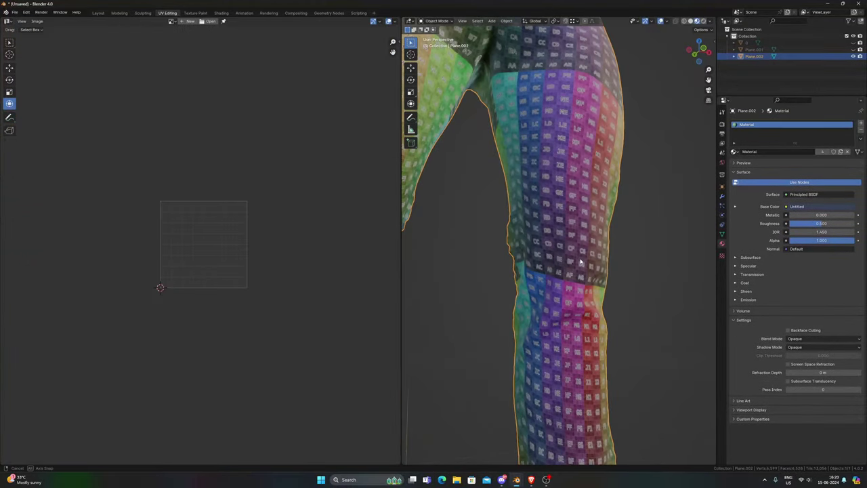
Step: Examine the tiled checker texture along the lower leg down to the hem for distortion
middle_click_drag(581, 261, 467, 302)
middle_click_drag(467, 301, 548, 142, "shift")
scroll(546, 330, "up", 2)
scroll(551, 318, "up", 2)
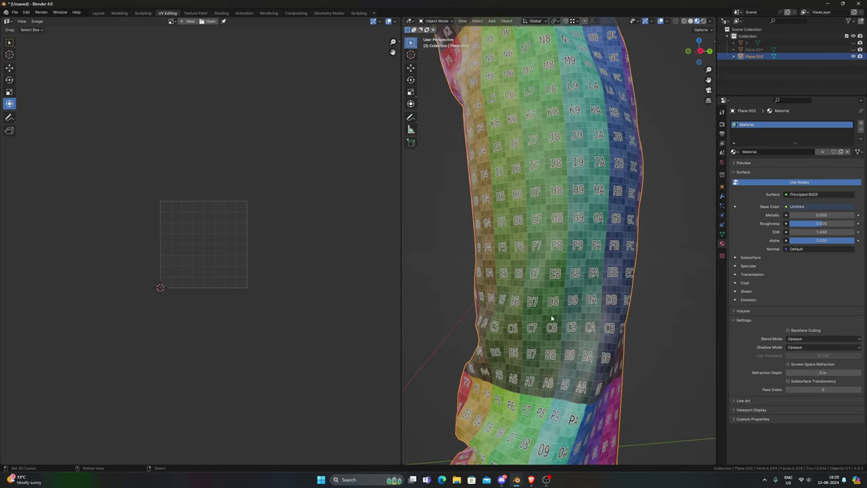
middle_click_drag(547, 353, 563, 283, "shift")
scroll(570, 339, "up", 1)
scroll(569, 344, "down", 1)
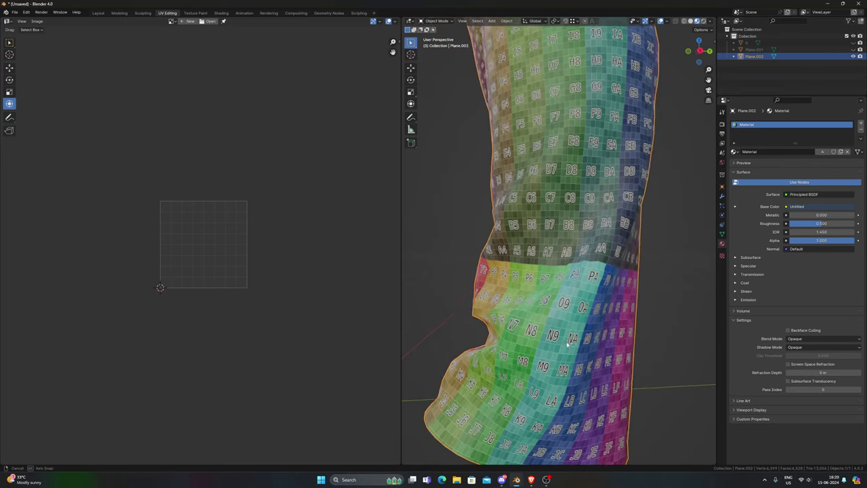
middle_click_drag(567, 345, 571, 265, "shift")
scroll(545, 334, "up", 3)
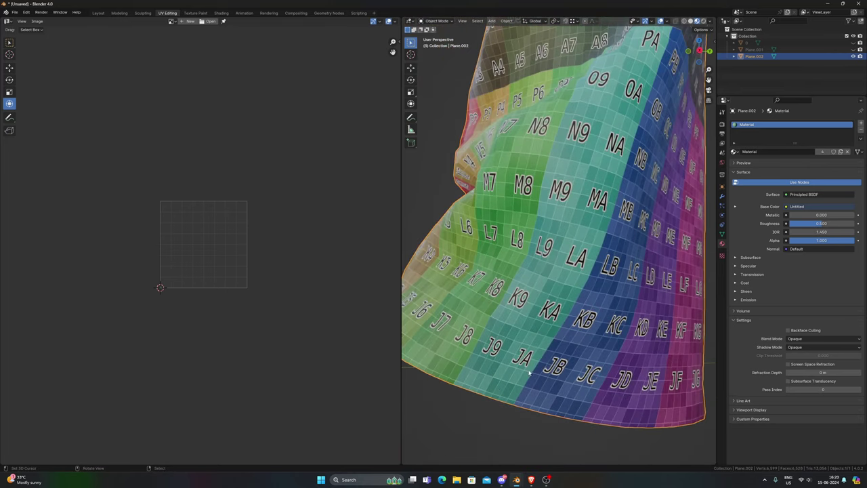
Step: Bring the whole pants into Edit Mode and pack the oversized UV island back into the UV square
scroll(529, 372, "down", 8)
middle_click_drag(574, 149, 567, 379, "shift")
middle_click_drag(468, 291, 562, 278)
key("Tab")
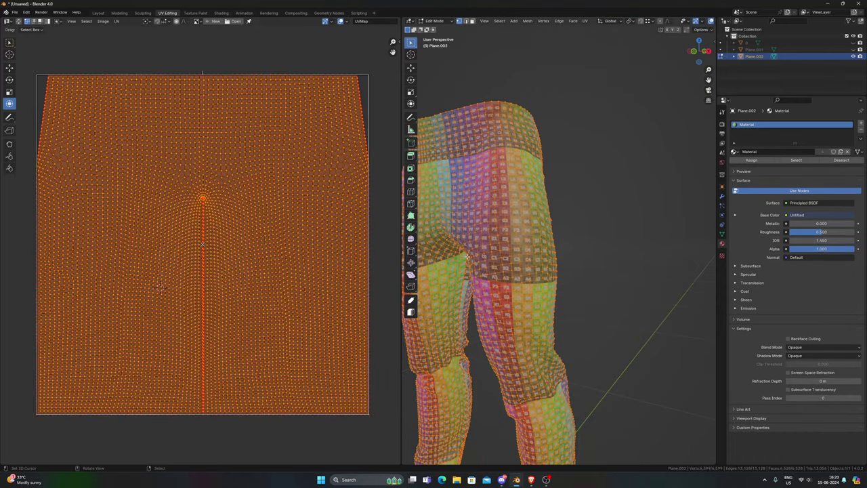
key("ctrl+p")
left_click(270, 361)
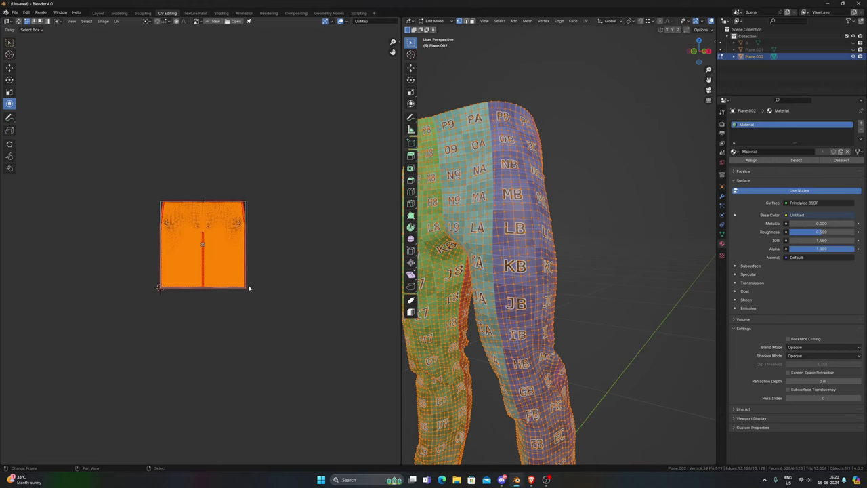
Step: Move the packed UV island about 0.013 along X to centre it within the UV square
key("g")
right_click(223, 247)
scroll(225, 254, "up", 5)
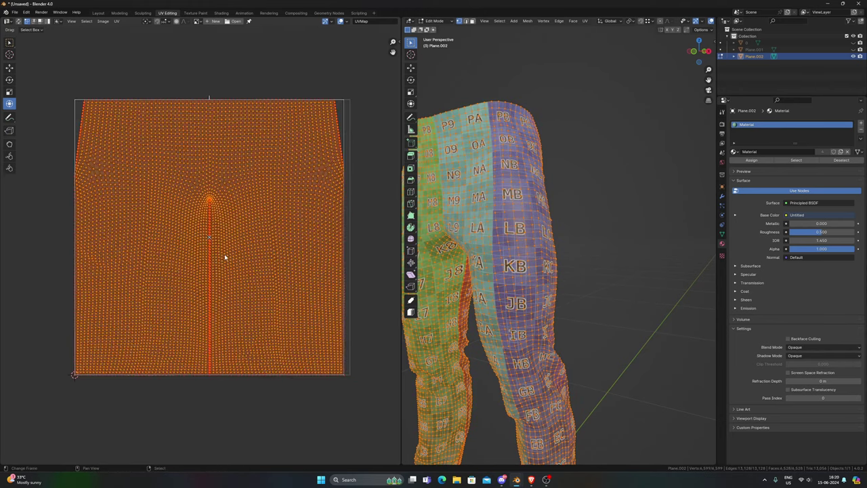
key("n")
key("n")
key("g")
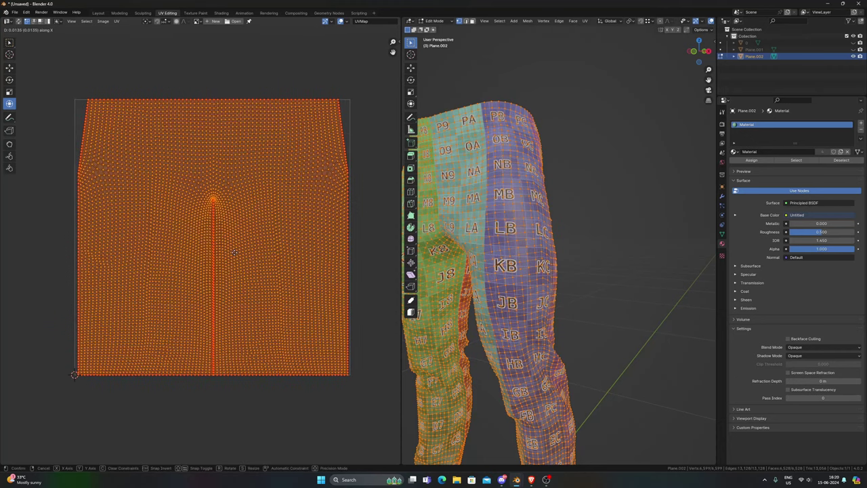
left_click(235, 256)
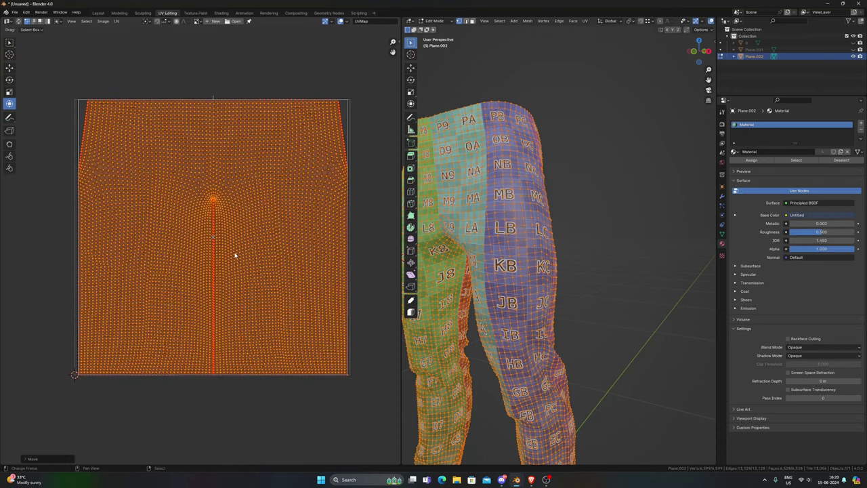
Step: Deselect the UVs and examine the checker texture around the waist, outer side and inner-leg seam of the pants
scroll(562, 190, "down", 1)
scroll(307, 241, "up", 3)
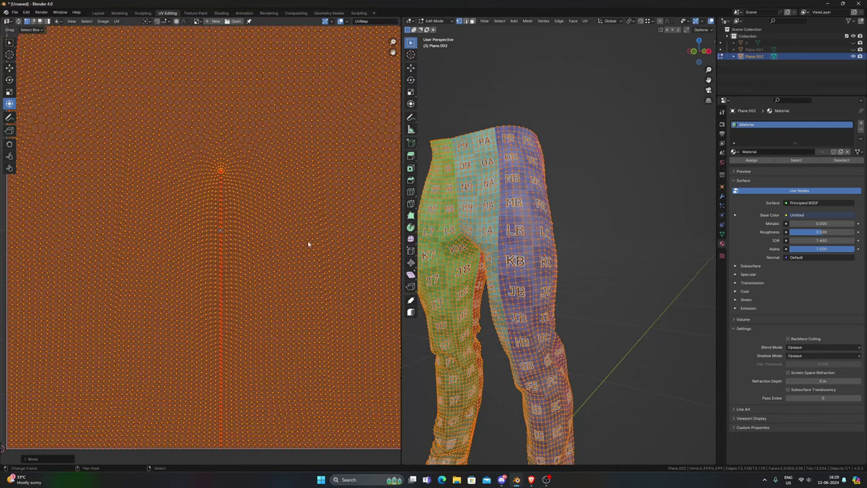
scroll(308, 241, "down", 3)
key("alt+a")
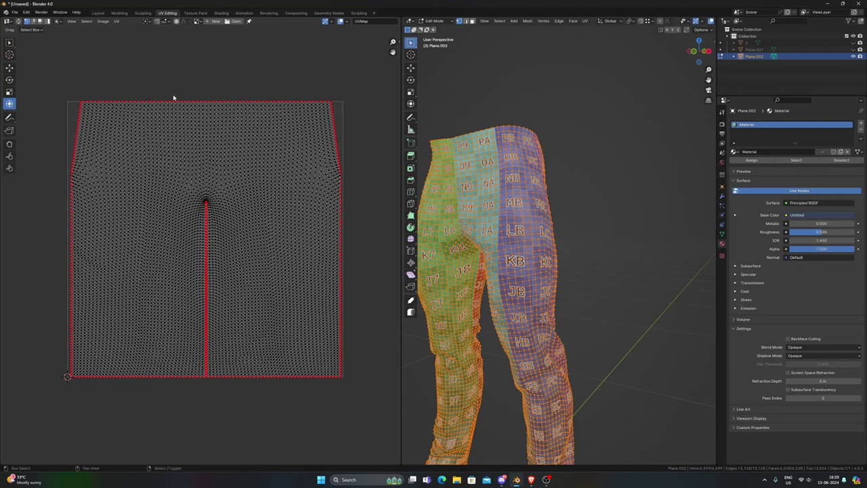
middle_click_drag(89, 111, 80, 149)
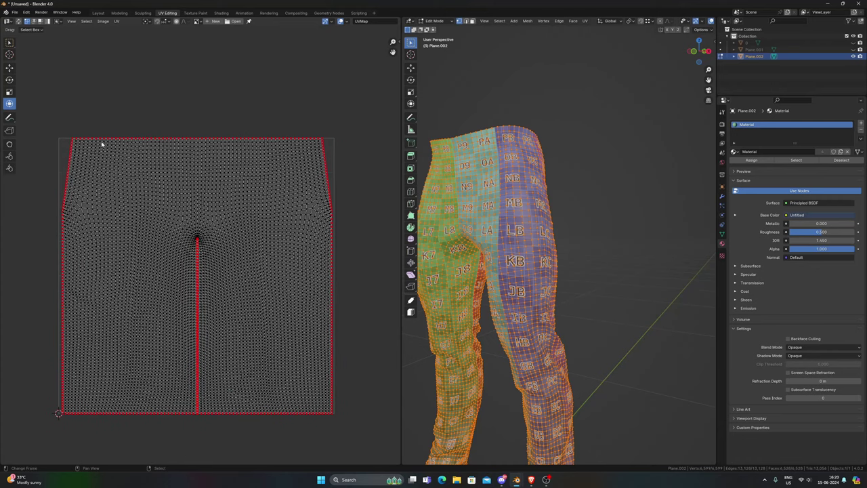
middle_click_drag(544, 181, 558, 175)
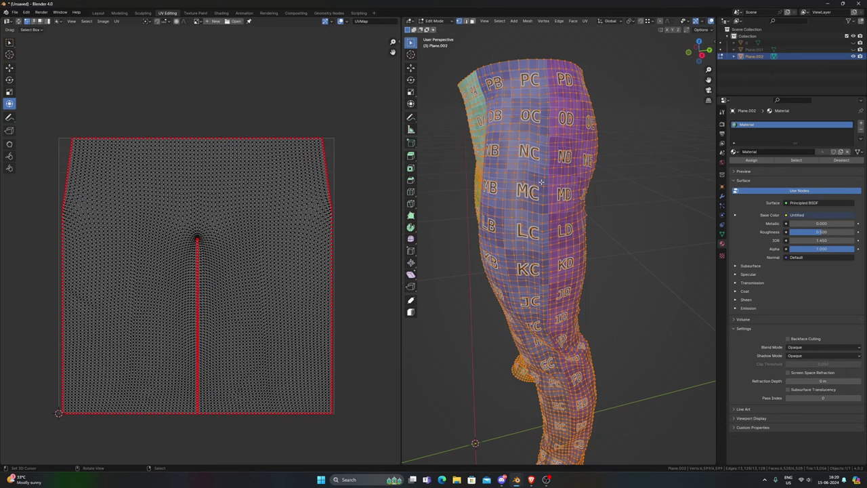
scroll(538, 345, "up", 2)
middle_click_drag(538, 346, 584, 339)
middle_click_drag(474, 345, 536, 210, "shift")
scroll(528, 217, "up", 2)
middle_click_drag(504, 237, 540, 149, "shift")
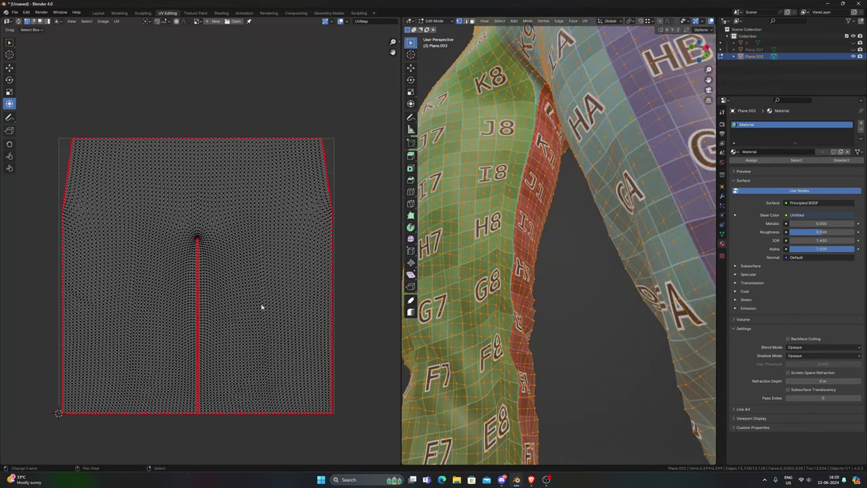
Step: Sketch a wavy annotation line on the UV island from the crotch point down across one leg
middle_click_drag(255, 285, 249, 255)
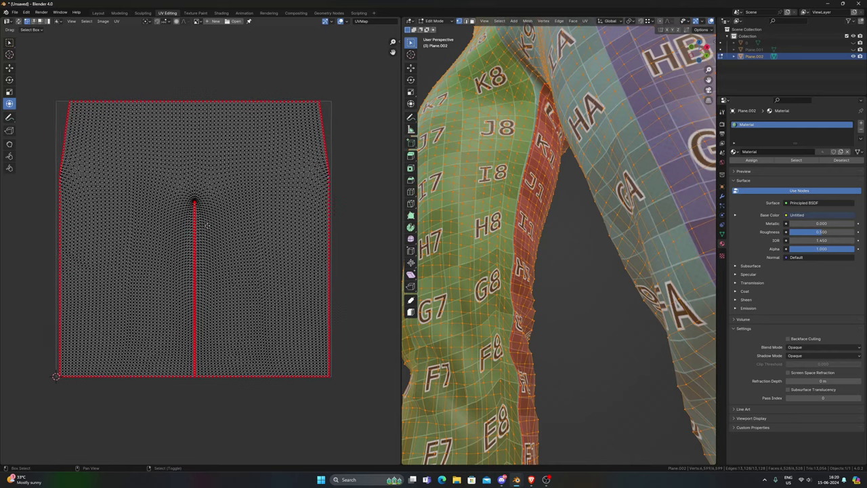
scroll(204, 197, "up", 2)
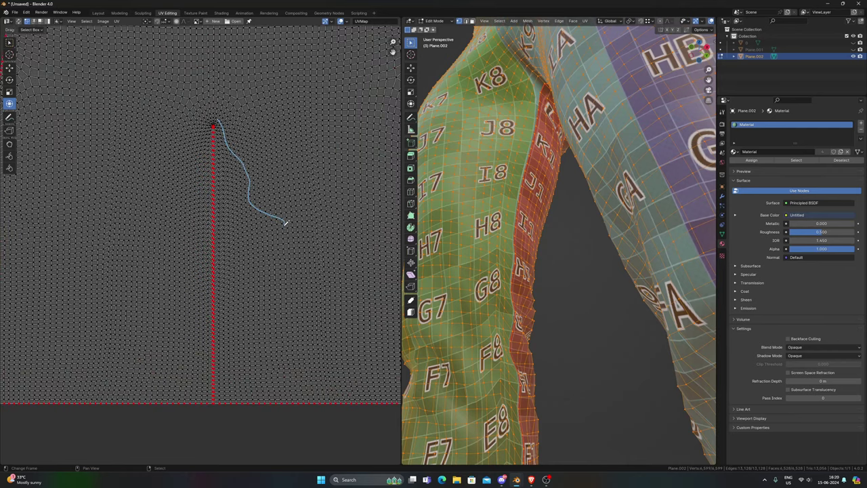
scroll(309, 275, "down", 3)
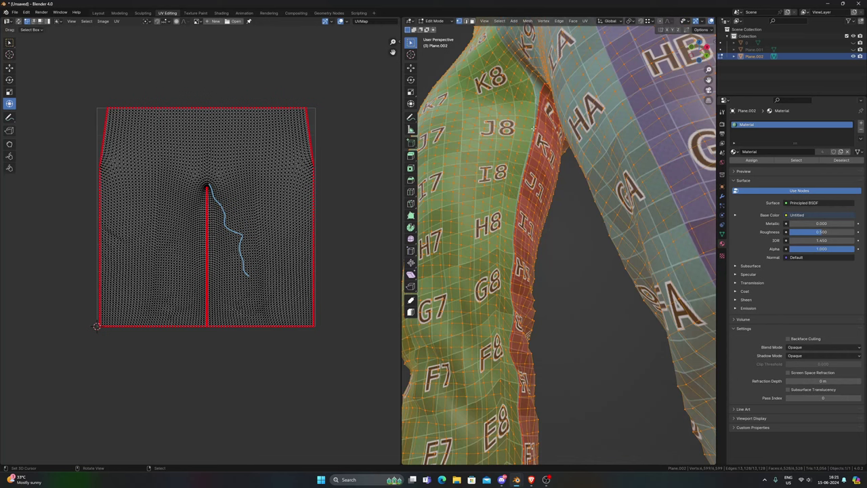
Step: Annotate the UV island with freehand lines down both sides of the central inner-leg seam, from crotch to hem
middle_click_drag(516, 325, 526, 238)
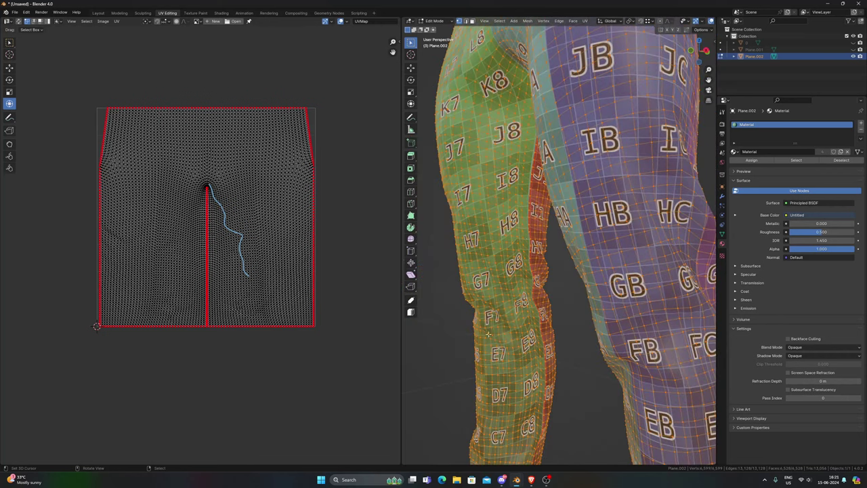
scroll(253, 257, "up", 3)
scroll(237, 250, "down", 1)
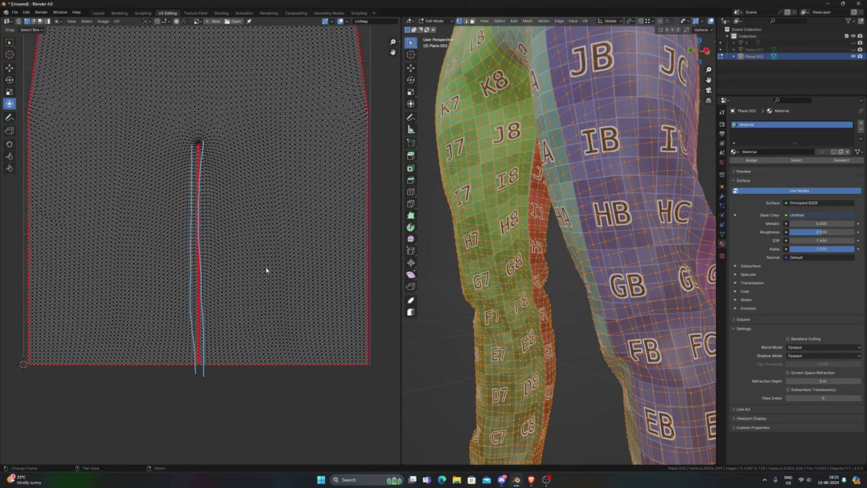
Step: Return the pants to Object Mode and examine the checker texture on the whole front
scroll(512, 210, "down", 4)
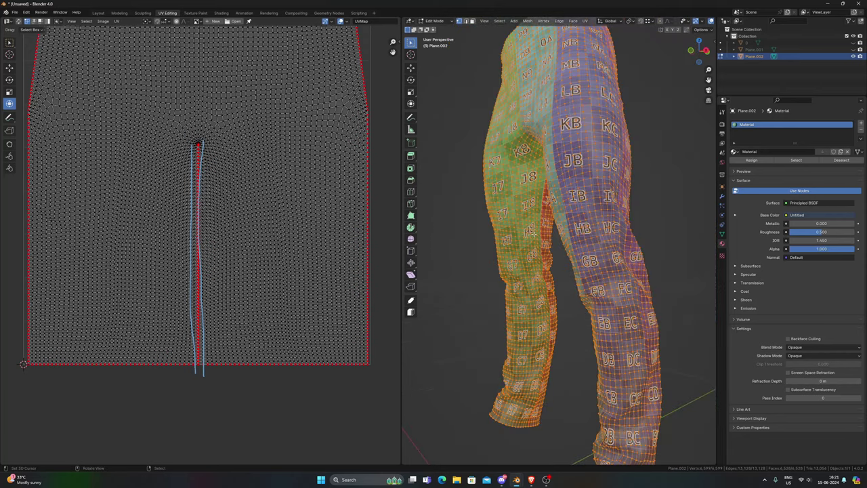
middle_click_drag(513, 210, 571, 251)
key("Tab")
middle_click_drag(554, 222, 540, 232)
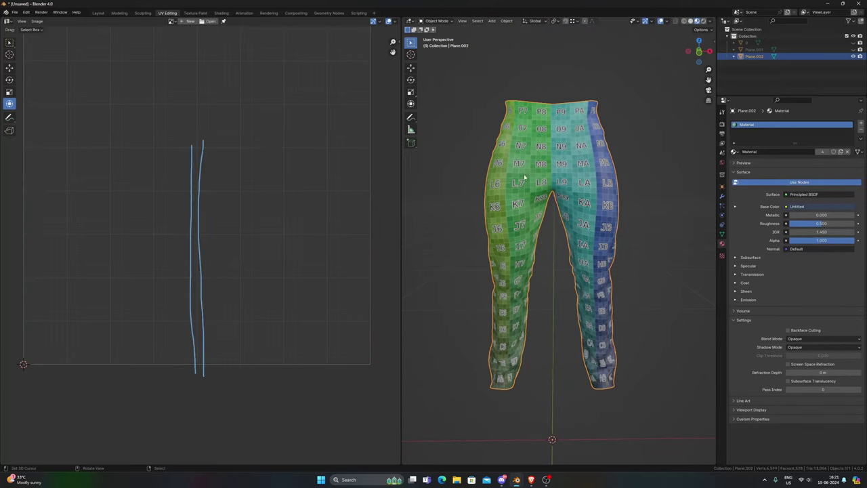
Step: Switch to the Vegeta_Retopo Blender window and widen the 3D viewport to view the full character
mouse_move(516, 481)
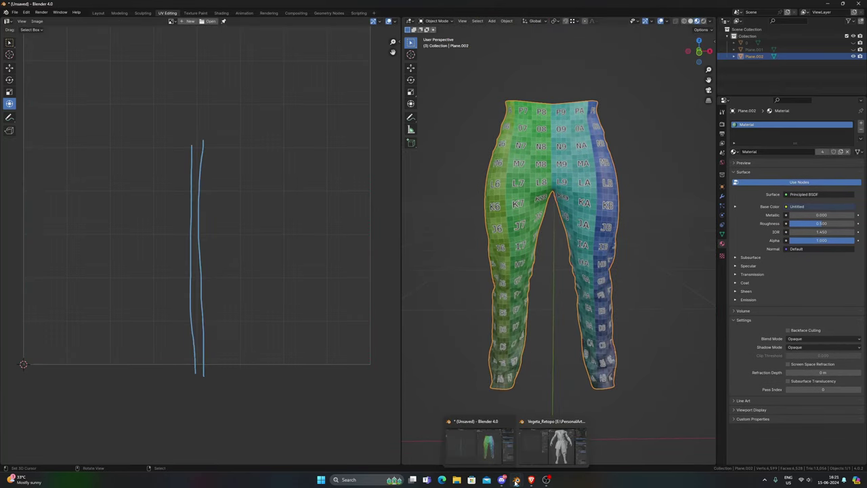
left_click(552, 444)
scroll(394, 308, "down", 4)
scroll(394, 308, "up", 2)
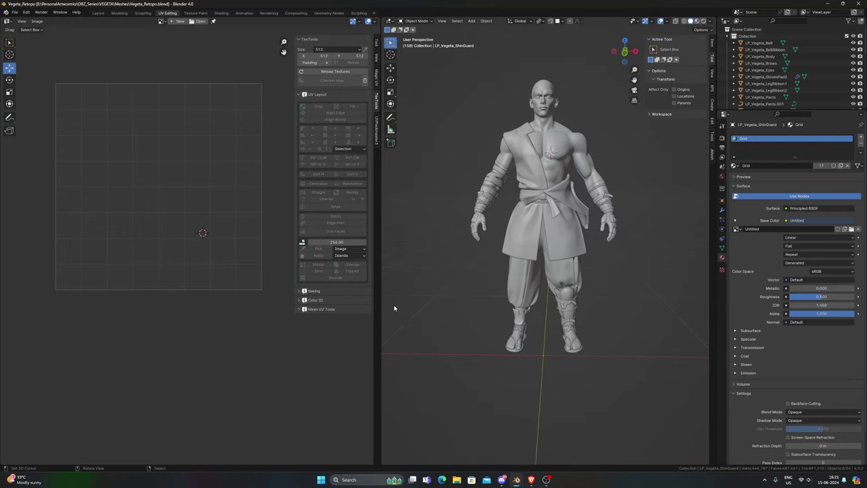
left_click_drag(381, 303, 314, 303)
scroll(483, 327, "up", 4)
scroll(484, 327, "down", 2)
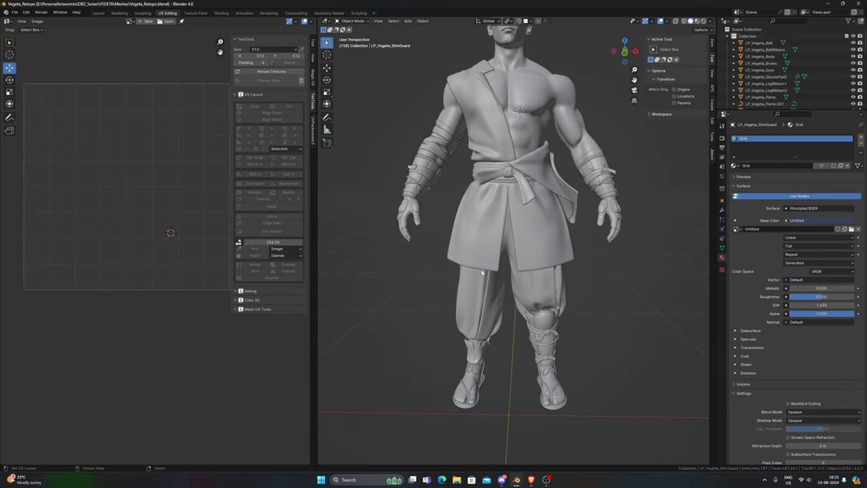
middle_click_drag(484, 327, 505, 276)
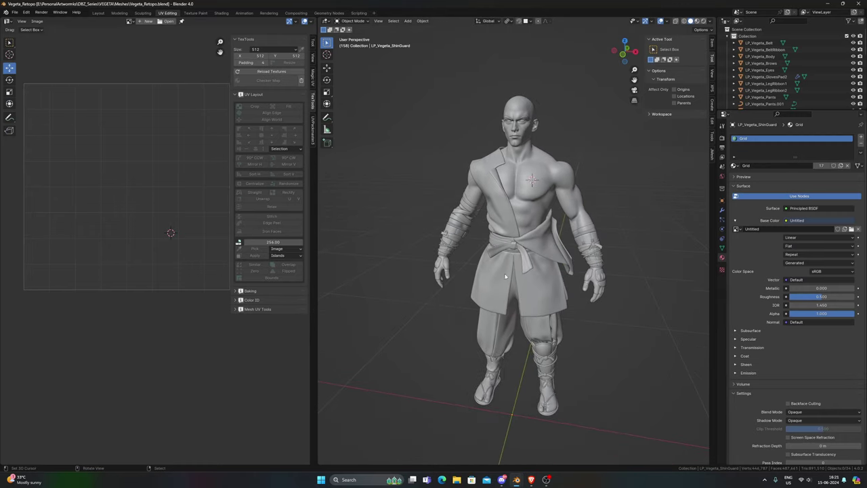
Step: Isolate the LP_Vegeta_Pants object in local view and open it in Edit Mode to inspect its UV islands
scroll(523, 280, "up", 3)
left_click(523, 280)
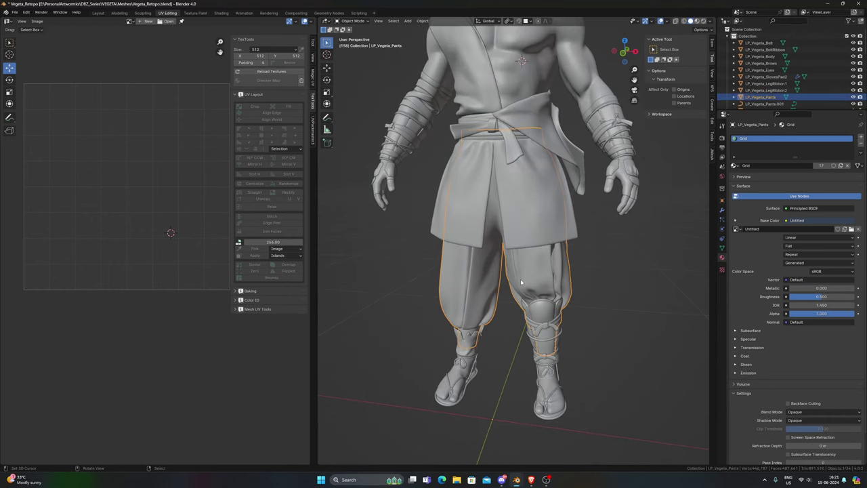
key("KP_Divide")
middle_click_drag(521, 281, 523, 310)
key("Tab")
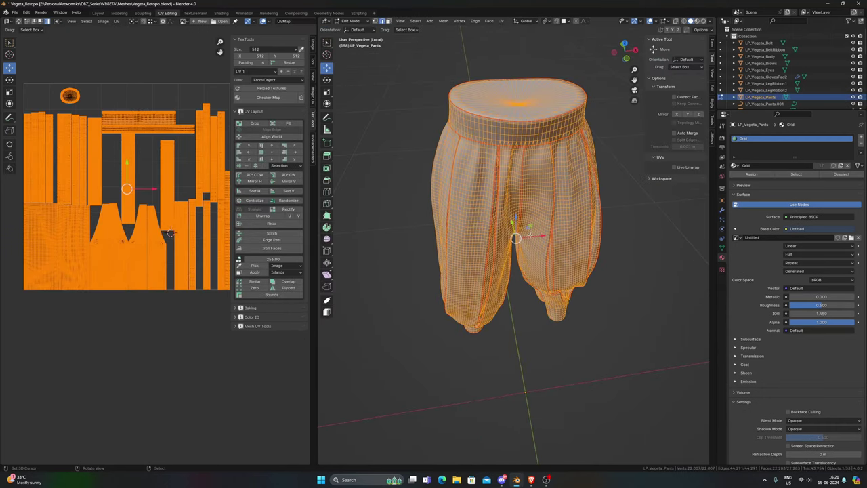
middle_click_drag(530, 235, 527, 217)
key("n")
scroll(123, 198, "up", 6)
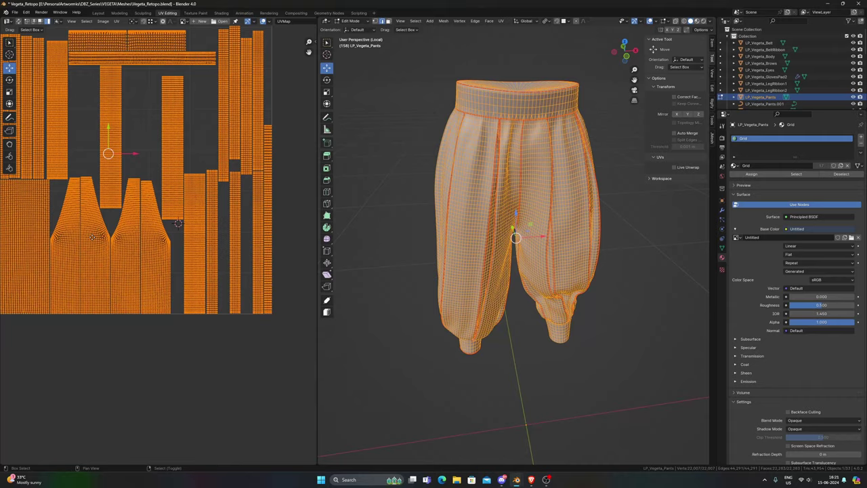
scroll(123, 198, "down", 2)
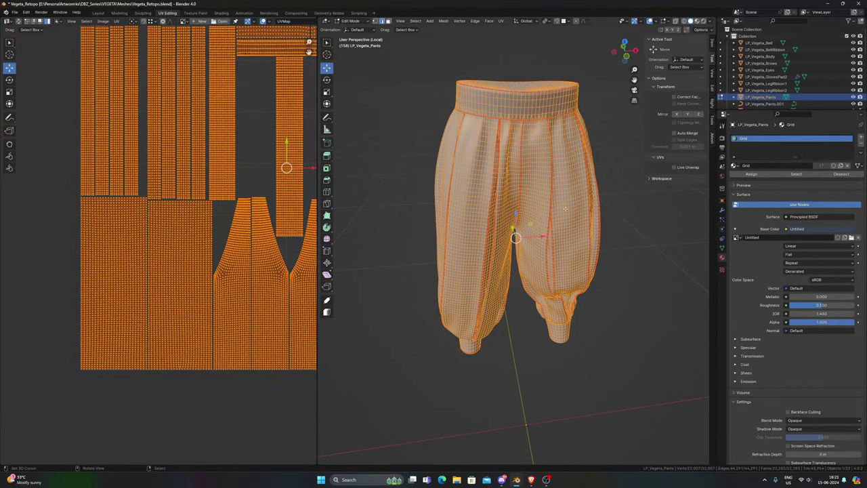
Step: Select the faces closing the top of the waistband up to their seam and hide them
middle_click_drag(515, 228, 529, 122)
middle_click_drag(548, 180, 516, 207)
key("3")
left_click(514, 239)
key("l")
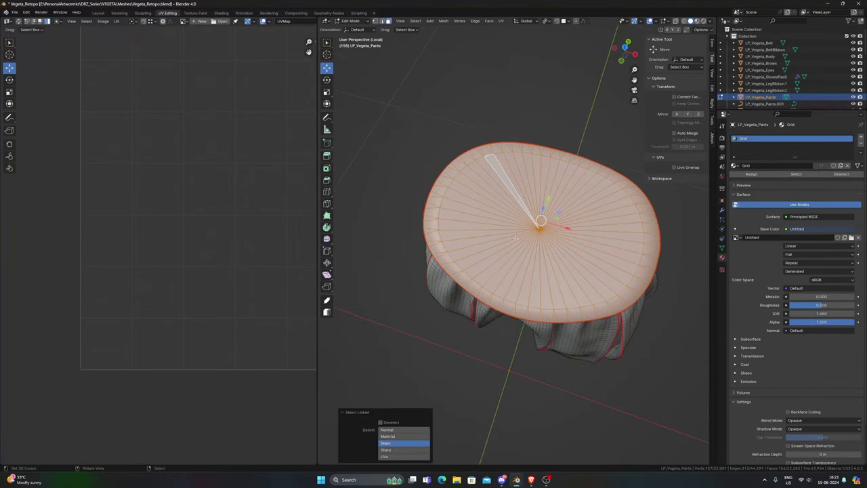
key("h")
Step: Select the face loop running down the folded pleat strip inside the pants and inspect its seams
middle_click_drag(516, 238, 457, 261)
scroll(582, 344, "up", 6)
middle_click_drag(584, 345, 448, 306)
left_click(434, 242, "alt")
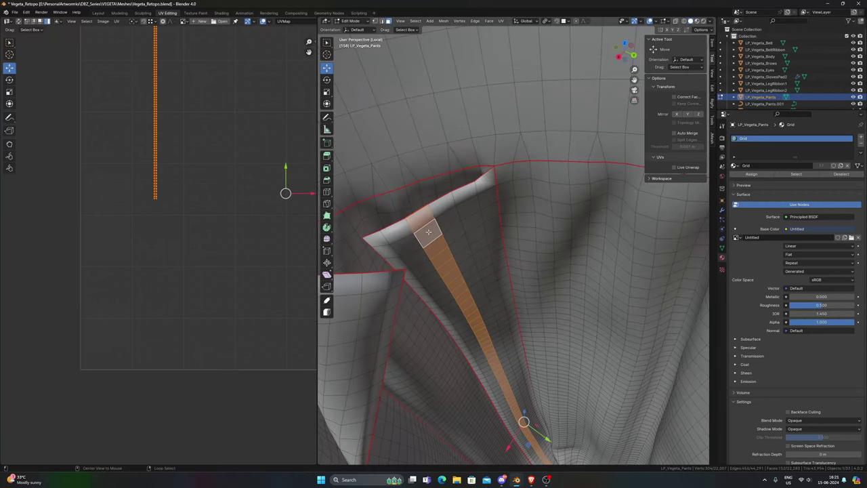
middle_click_drag(425, 233, 522, 293)
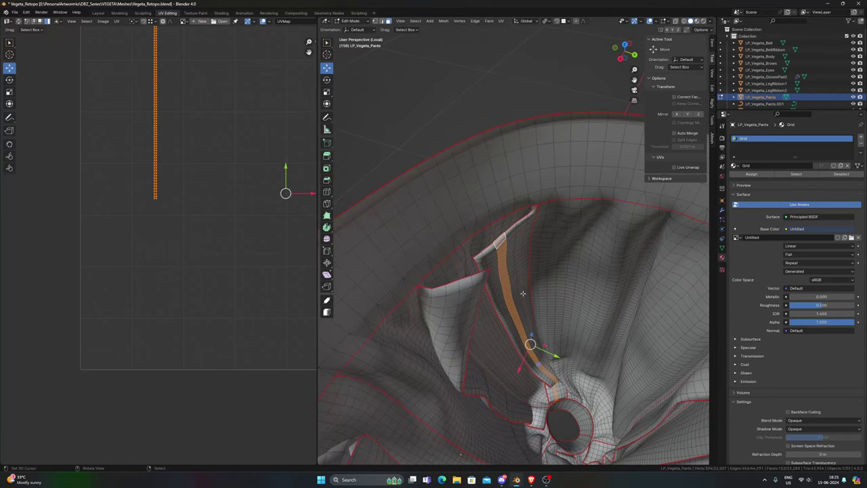
middle_click_drag(506, 260, 494, 415)
Step: Select all visible faces of the pants and compare their straightened UV islands with the pleated panels
key("a")
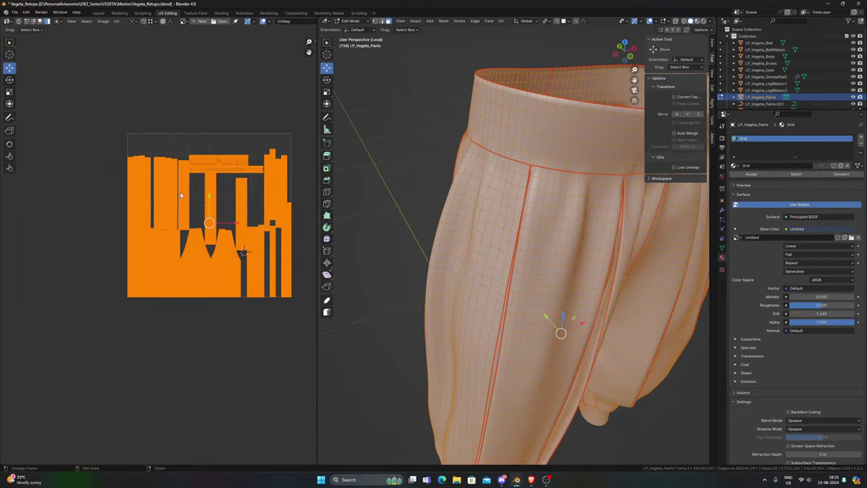
scroll(135, 150, "up", 3)
scroll(535, 273, "down", 4)
key("Tab")
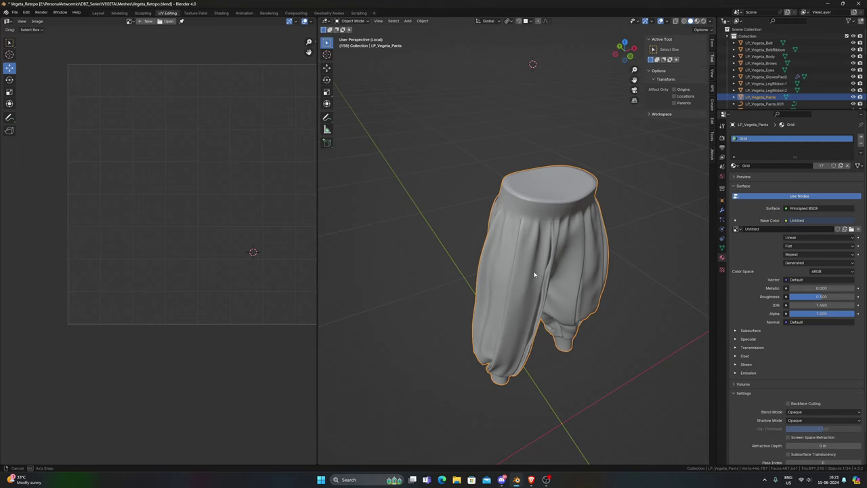
middle_click_drag(535, 273, 509, 252)
key("Tab")
middle_click_drag(218, 218, 189, 214)
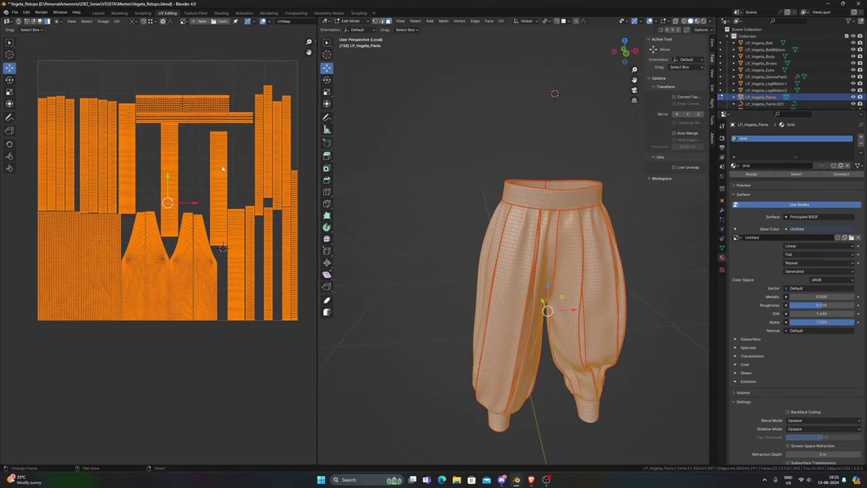
Step: Exit local view, reopen the pants in Edit Mode and mark the empty UV areas with two freehand annotation strokes
key("Tab")
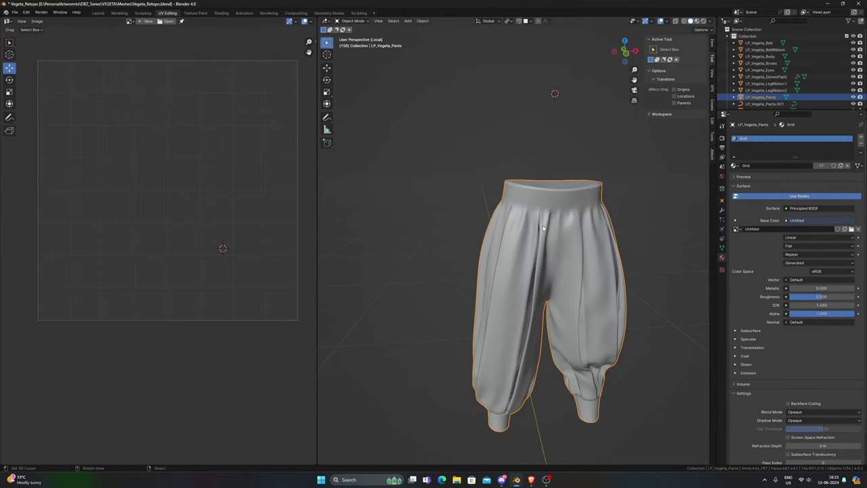
key("KP_Divide")
key("Tab")
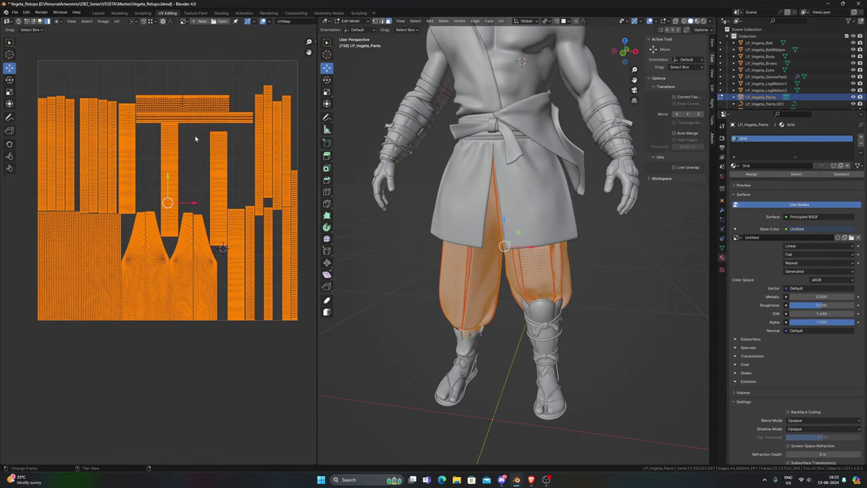
mouse_move(140, 81)
left_mouse_down()
mouse_move(181, 82)
mouse_move(200, 64)
left_mouse_up()
Step: Switch to editing the LP_Vegeta_Belt object and select all of its UV islands
key("Tab")
left_click(467, 130)
key("Tab")
key("alt+q")
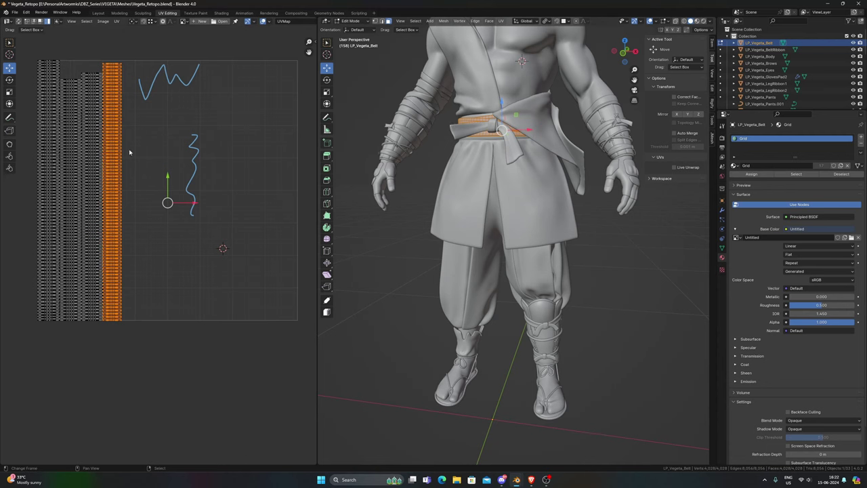
key("a")
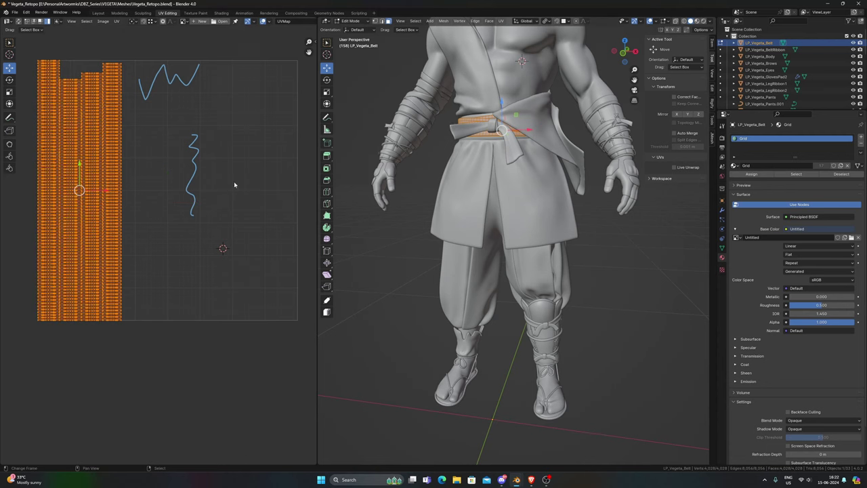
Step: Switch editing to LP_Vegeta_Shrt and then to LP_Vegeta_Pants to compare their UV layouts
key("alt+q")
key("alt+q")
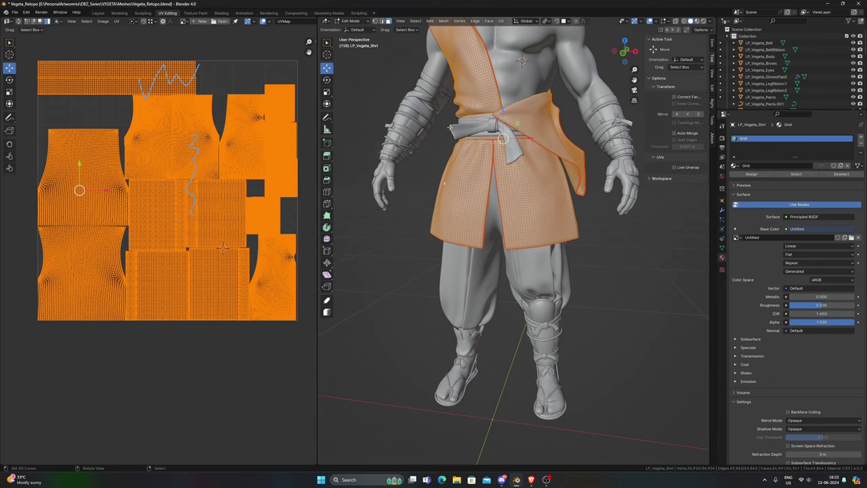
key("Tab")
left_click(490, 177)
key("Tab")
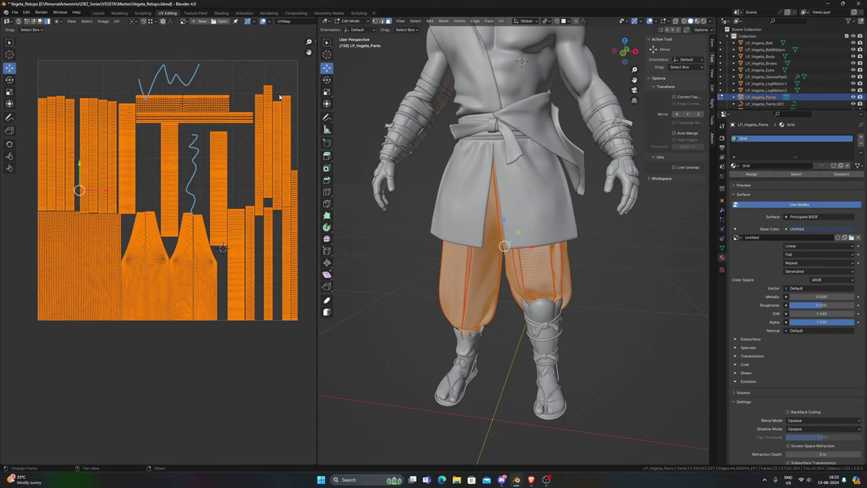
Step: Open LP_Vegeta_WristGuards and LP_Vegeta_WristWraps in Edit Mode and show all UV islands of each object
key("Tab")
left_click(407, 141)
key("Tab")
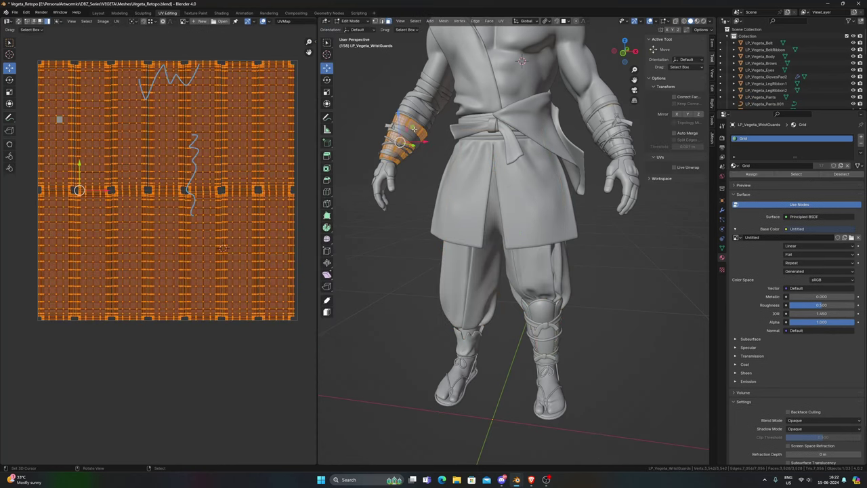
key("Tab")
left_click(407, 141)
key("Tab")
key("a")
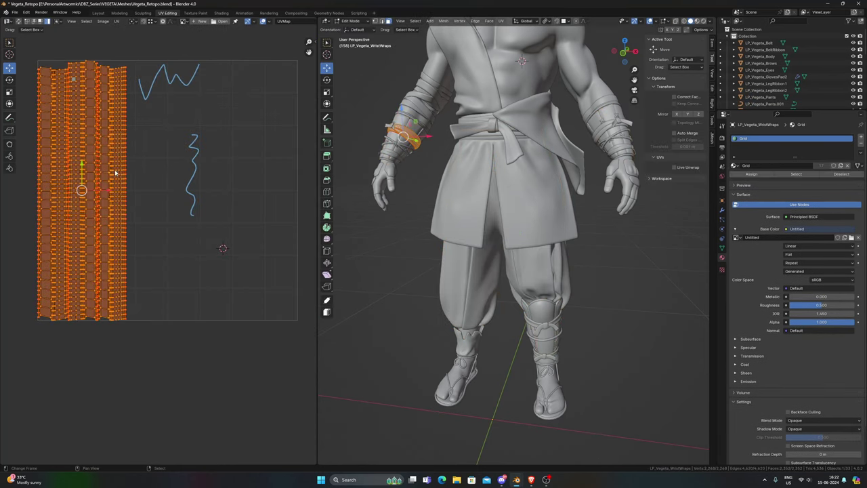
Step: Isolate LP_Vegeta_Shrt in local view, open it in Edit Mode and examine its UV layout against the garment panels
key("Tab")
left_click(466, 173)
scroll(463, 175, "up", 3)
key("KP_Divide")
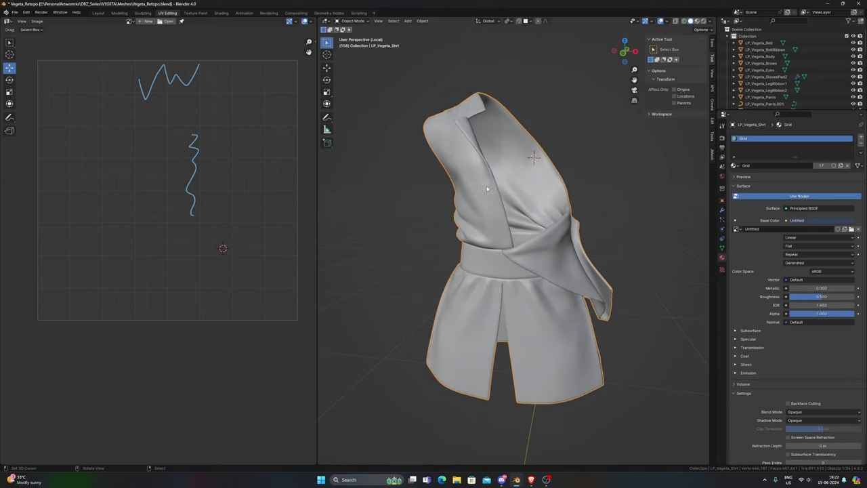
middle_click_drag(462, 175, 447, 129)
key("Tab")
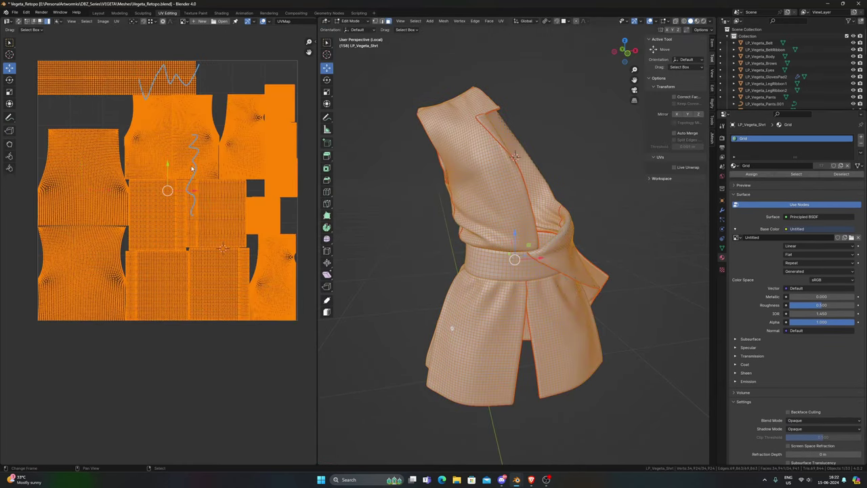
scroll(103, 181, "up", 4)
middle_click_drag(211, 274, 78, 271)
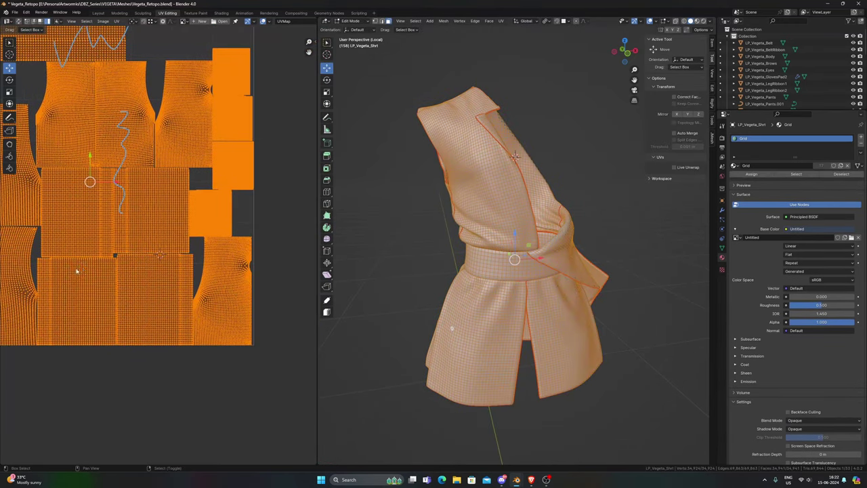
scroll(173, 163, "down", 5)
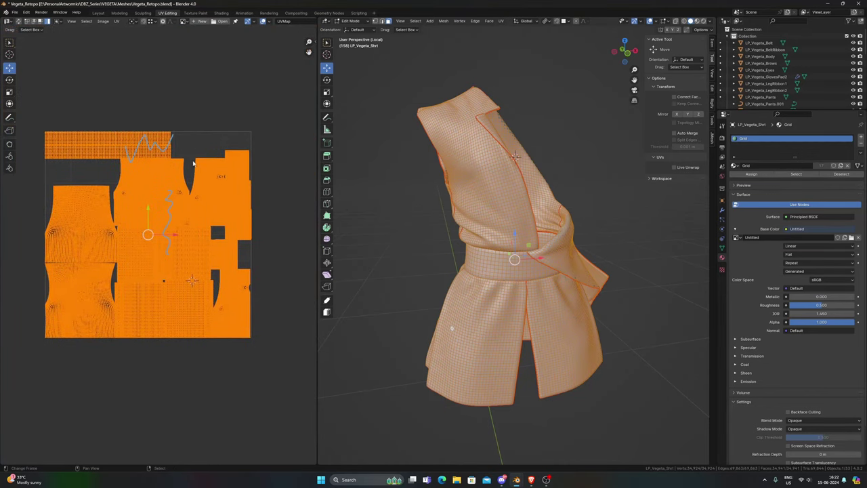
scroll(221, 157, "up", 1)
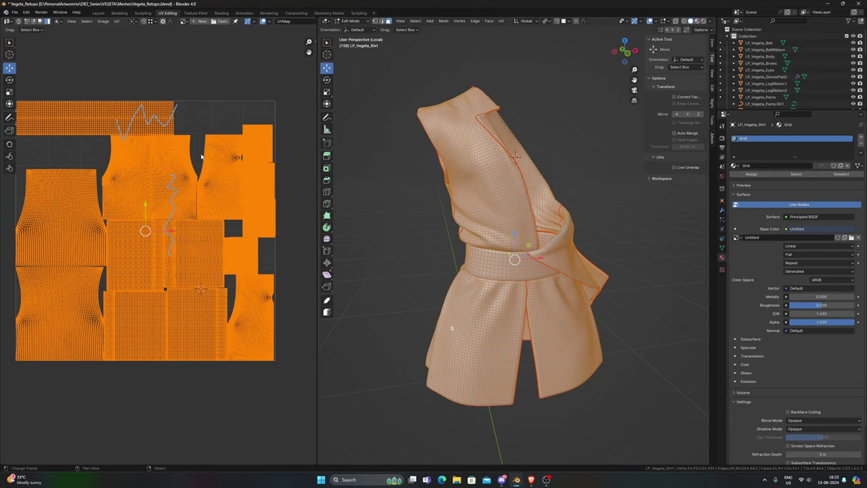
Step: Return the shirt to Object Mode and leave local view to show the whole character
middle_click_drag(452, 328, 530, 232)
key("Tab")
key("KP_Divide")
scroll(532, 234, "up", 2)
scroll(530, 231, "down", 1)
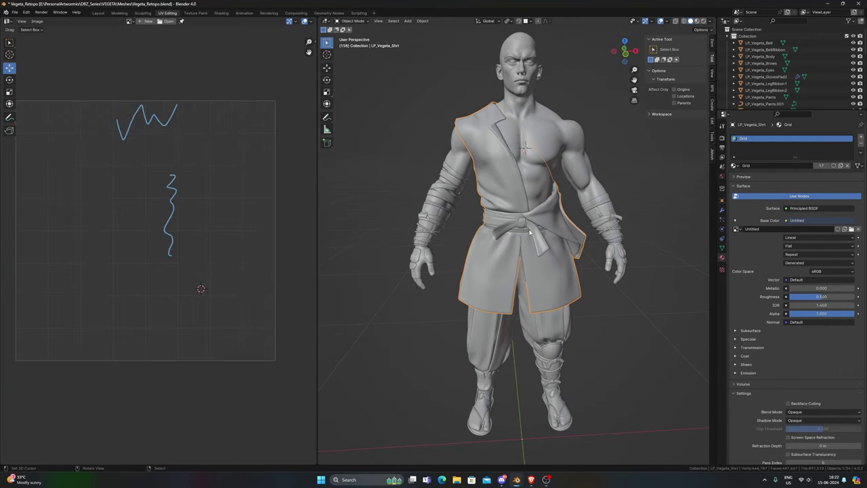
Step: Switch to the unsaved Blender file and examine the checker pattern around the pants model
scroll(530, 232, "down", 3)
left_click(527, 233)
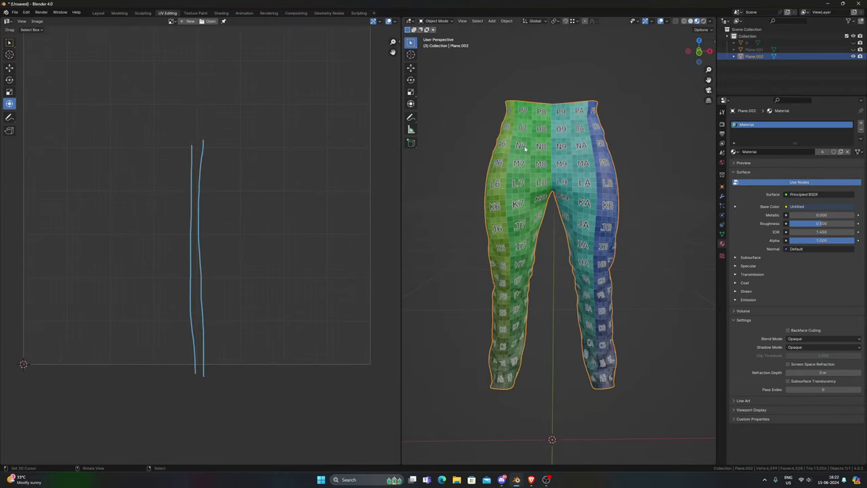
middle_click_drag(525, 149, 581, 130)
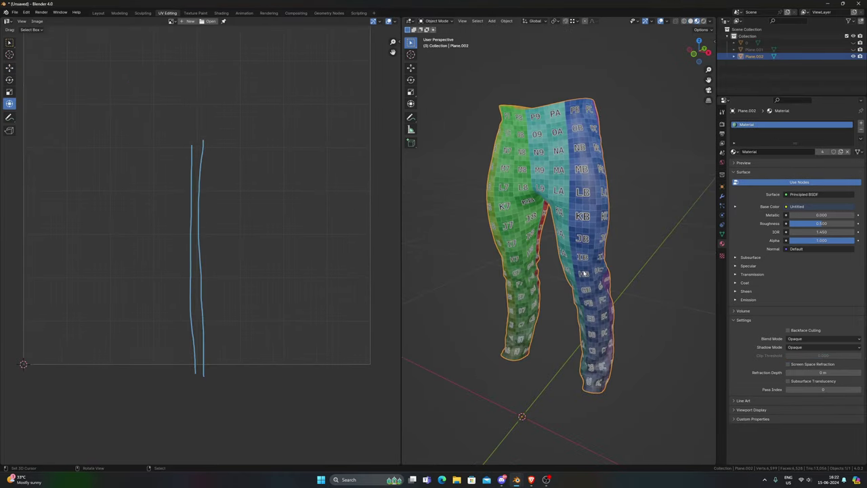
middle_click_drag(566, 288, 586, 284)
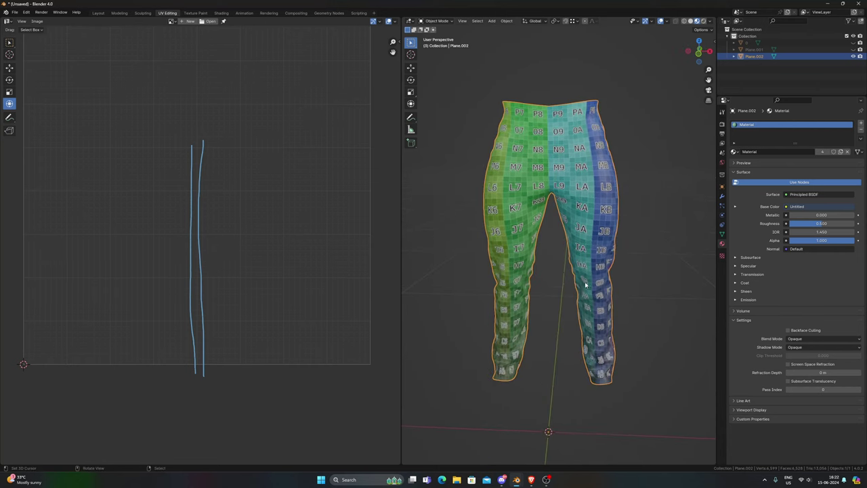
middle_click_drag(586, 285, 591, 284)
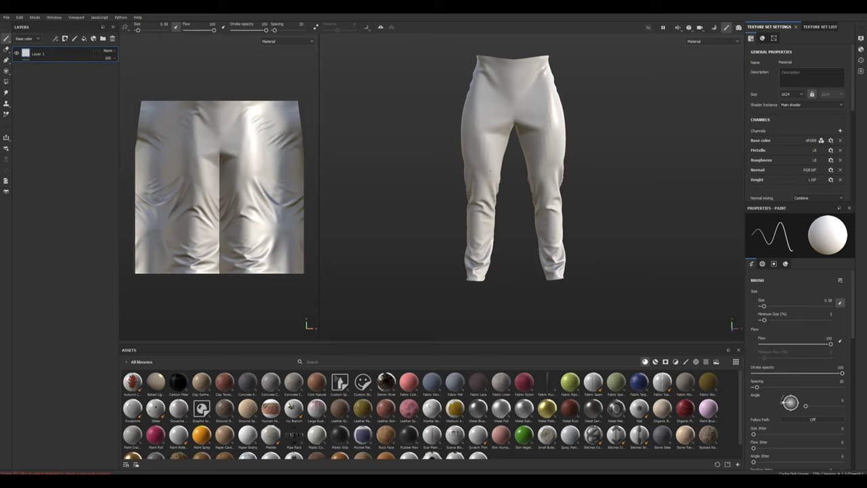
Step: Switch to Substance Painter and examine the baked folds on the front and back of the pants
scroll(518, 172, "up", 3)
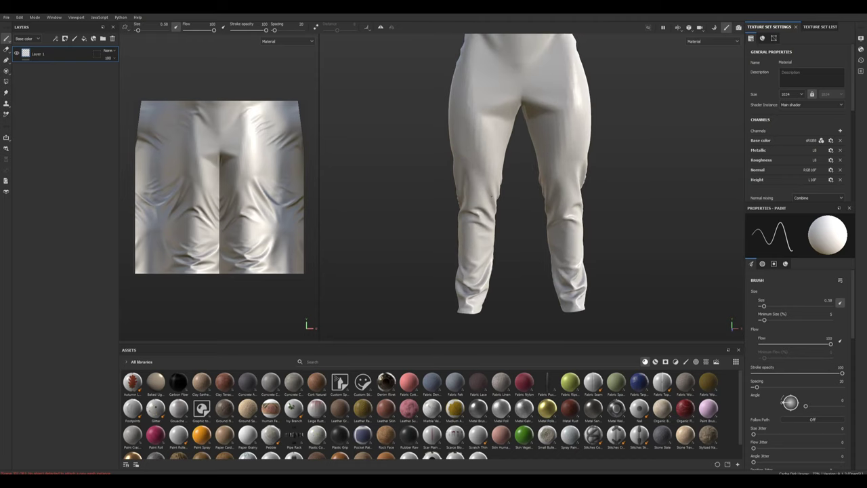
mouse_move(434, 209)
left_mouse_down("alt")
mouse_move(408, 209)
mouse_move(651, 201)
mouse_move(507, 219)
mouse_move(258, 204)
left_mouse_up("alt")
scroll(258, 204, "up", 2)
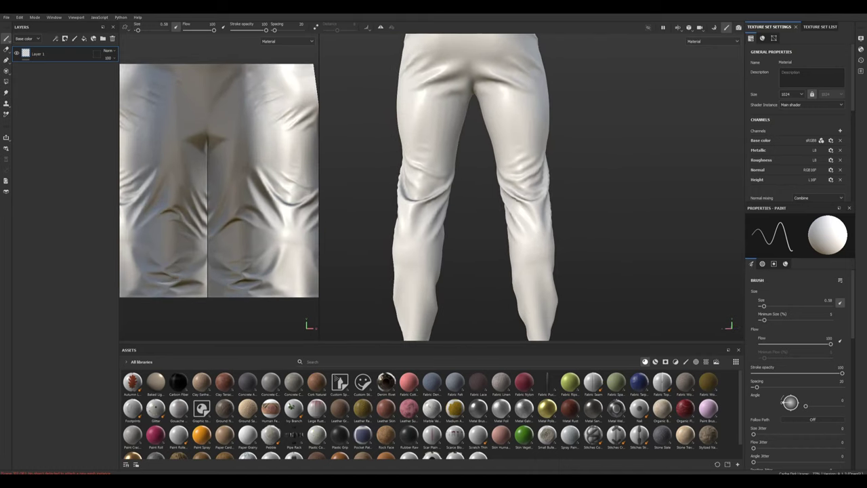
left_click_drag(420, 196, 704, 207, "alt")
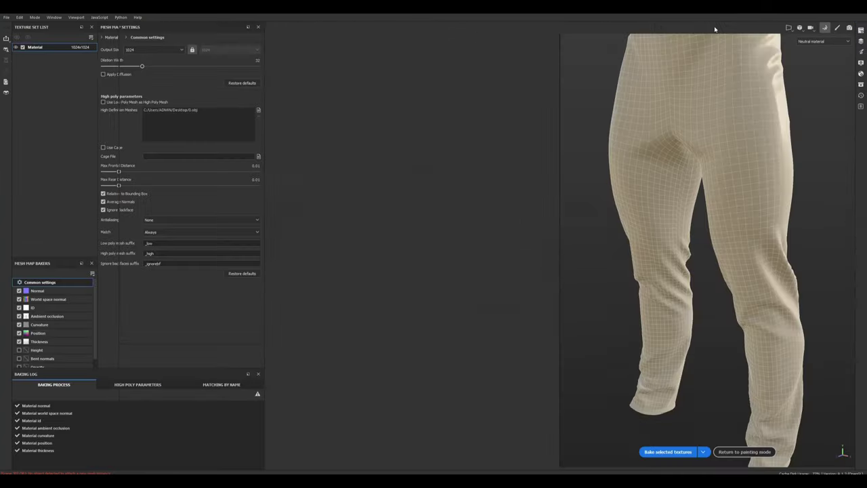
Step: Open the mesh map baking settings, change the output size and bake the selected textures for the pants
left_click(714, 27)
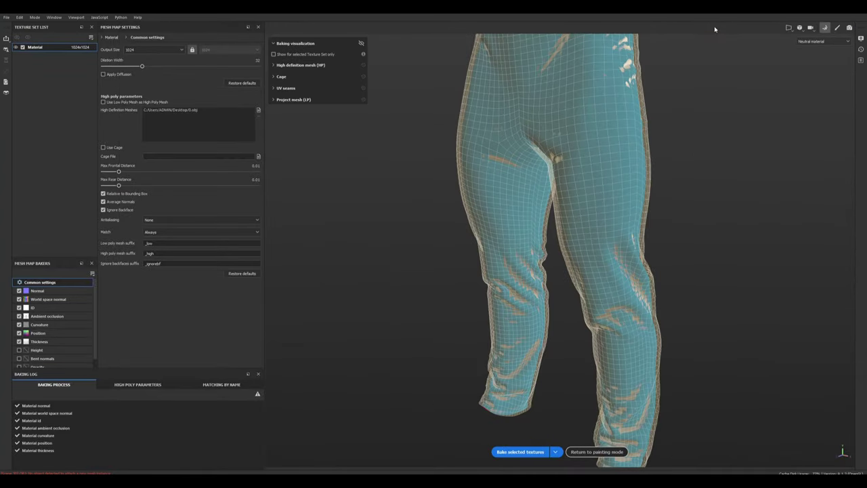
left_click(144, 53)
left_click(156, 106)
left_click(518, 452)
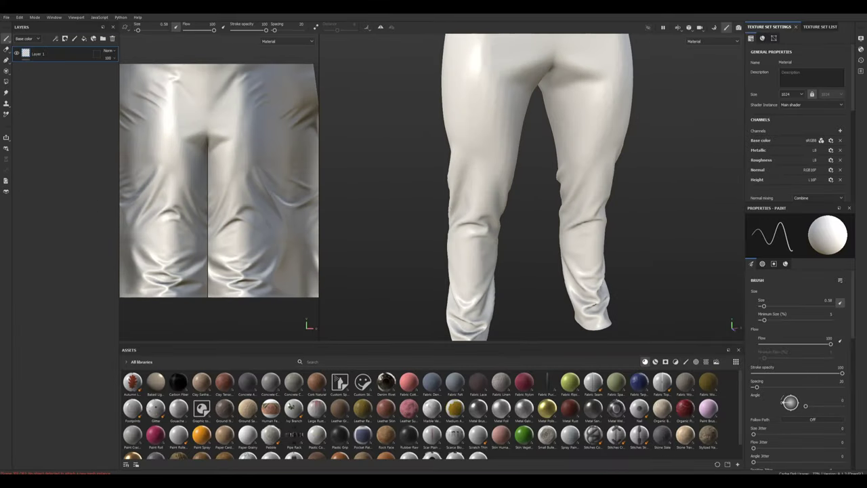
Step: Widen the 2D texture view and inspect the baked shading on the thighs of the pants up close
scroll(532, 196, "down", 3)
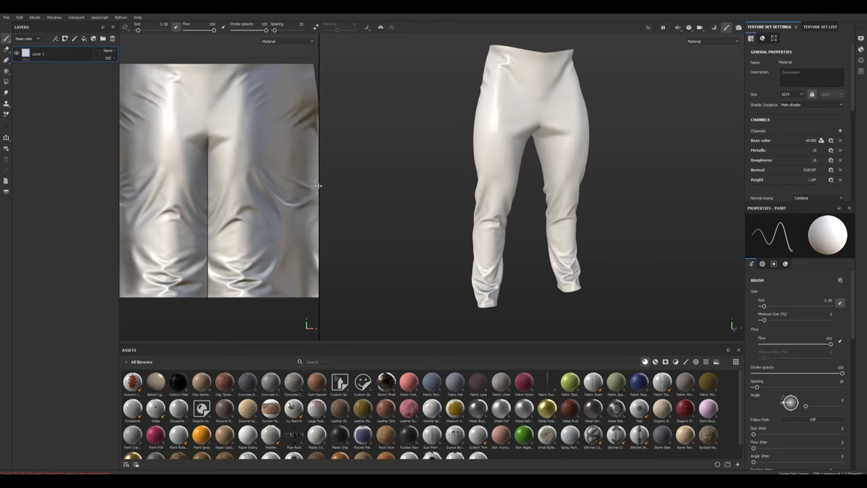
left_click_drag(320, 185, 402, 183)
scroll(572, 173, "up", 3)
mouse_move(573, 173)
left_mouse_down("alt")
mouse_move(548, 143)
mouse_move(562, 172)
left_mouse_up("alt")
middle_click_drag(561, 172, 501, 202, "alt")
mouse_move(501, 202)
left_mouse_down("alt")
mouse_move(504, 215)
mouse_move(510, 210)
mouse_move(503, 215)
left_mouse_up("alt")
middle_click_drag(503, 215, 548, 215, "alt")
scroll(547, 215, "up", 3)
scroll(547, 214, "up", 3)
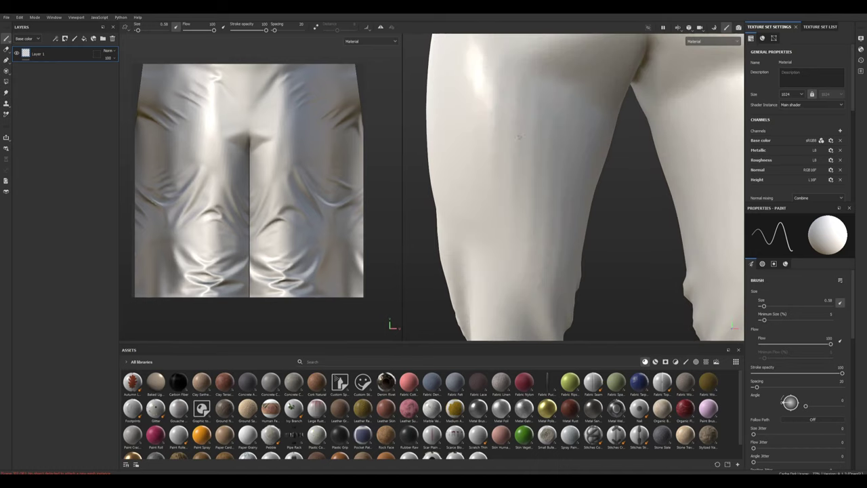
scroll(505, 243, "down", 3)
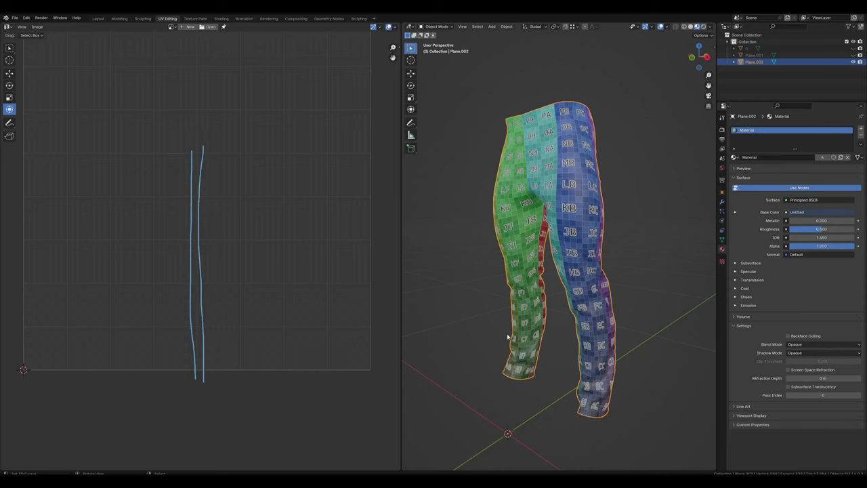
Step: Switch to Blender, hide Plane.002, show the high-poly pants object 0 and display it in solid shading
left_click(853, 62)
left_click(854, 49)
scroll(548, 242, "down", 2)
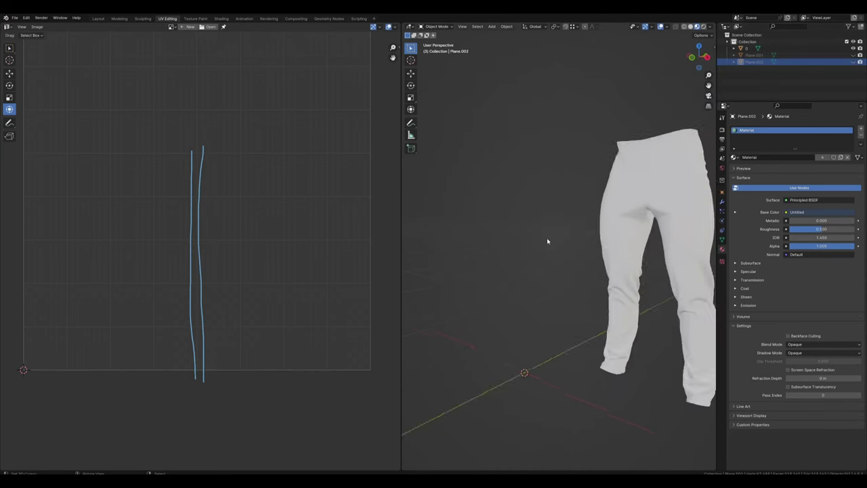
middle_click_drag(548, 241, 505, 244)
scroll(515, 241, "up", 2)
key("z")
left_click(584, 237)
Step: Select the high-poly pants and try the Display Wire option on the thigh area
scroll(639, 204, "up", 4)
mouse_move(630, 222)
middle_mouse_down()
mouse_move(639, 204)
mouse_move(584, 218)
mouse_move(591, 273)
mouse_move(538, 240)
mouse_move(472, 261)
mouse_move(551, 257)
middle_mouse_up()
left_click(555, 255)
scroll(555, 254, "up", 2)
key("q")
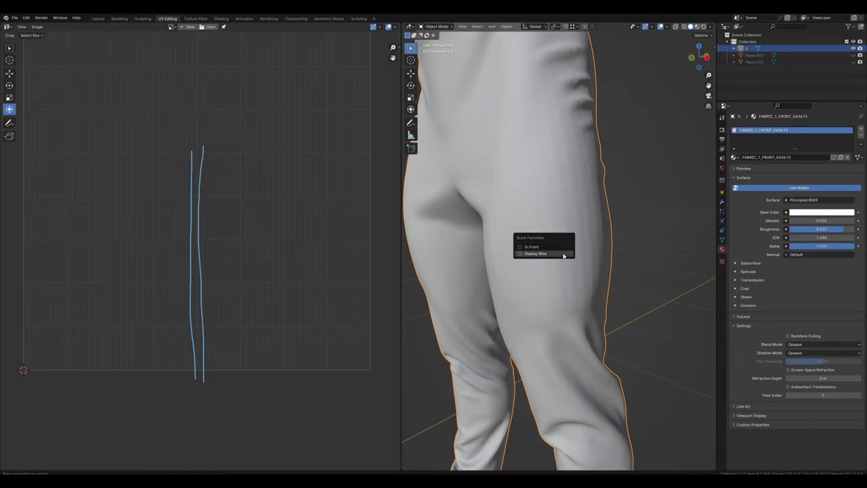
left_click(564, 255)
left_click(563, 255)
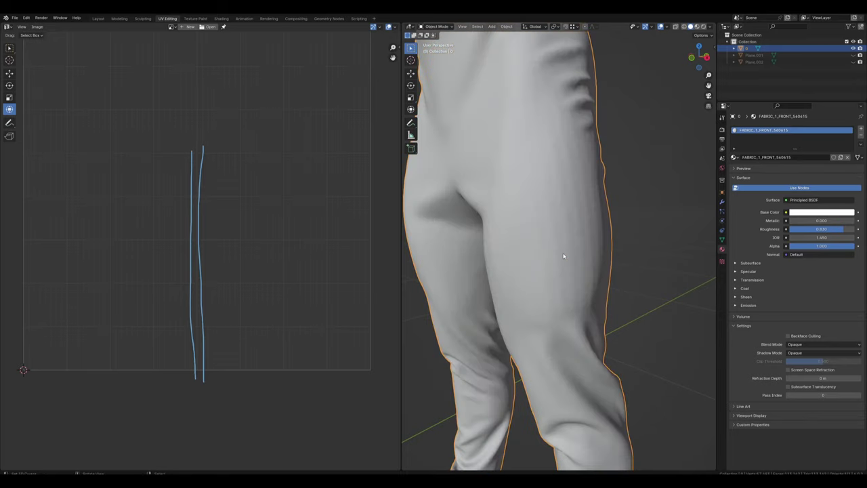
Step: Examine the high-poly thigh surface, switch to Substance Painter and compare it with the baked pants
scroll(564, 257, "down", 3)
scroll(602, 251, "up", 4)
mouse_move(564, 256)
middle_mouse_down()
mouse_move(602, 252)
mouse_move(587, 248)
mouse_move(565, 222)
mouse_move(565, 242)
mouse_move(583, 250)
mouse_move(589, 284)
mouse_move(564, 344)
middle_mouse_up()
scroll(542, 259, "down", 2)
scroll(588, 284, "down", 3)
scroll(564, 344, "up", 2)
left_click(556, 481)
scroll(487, 227, "down", 8)
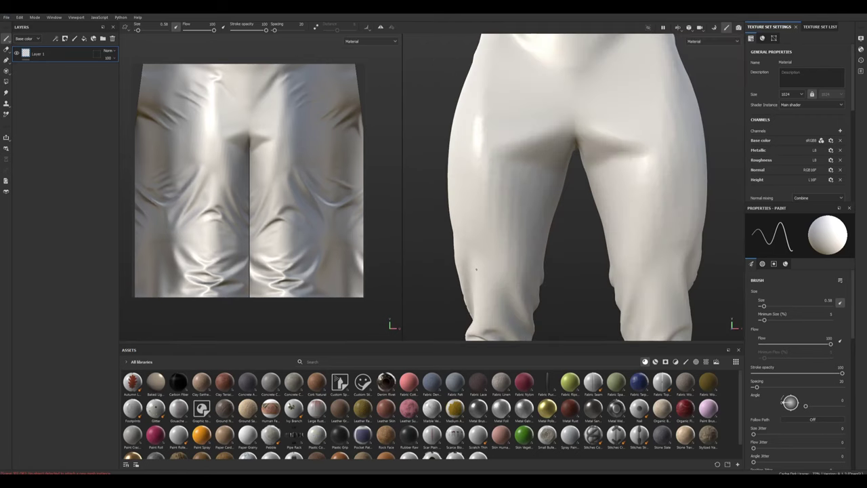
middle_click_drag(488, 227, 487, 185, "alt")
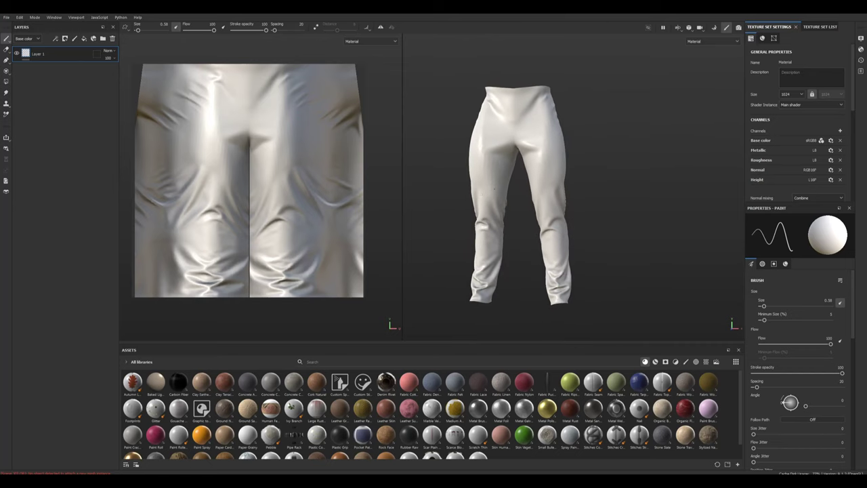
scroll(506, 184, "up", 2)
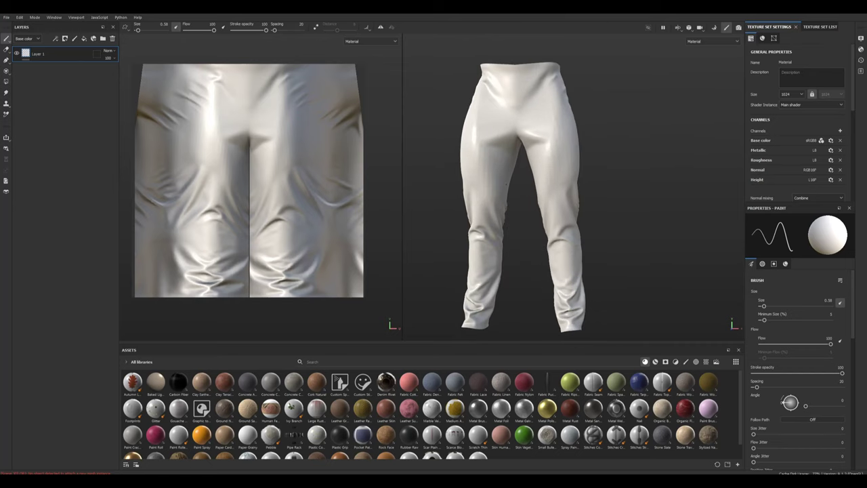
Step: Add a fill layer to the pants and set its base color to near-black
left_click(83, 38)
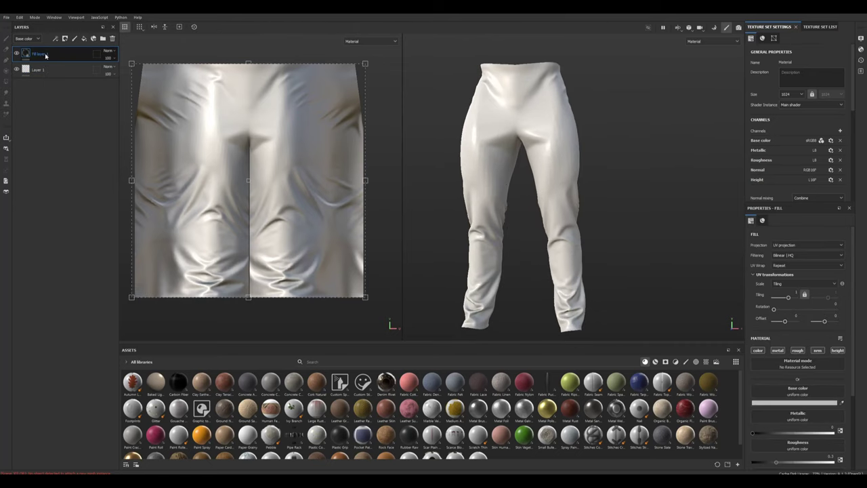
left_click(773, 405)
left_click_drag(720, 399, 683, 439)
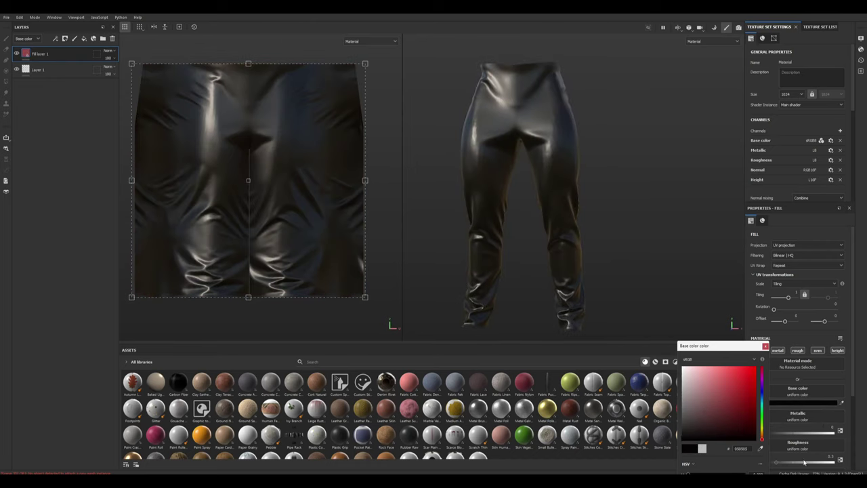
Step: Add a second, light grey fill layer above the black one and give it a black mask
left_click(83, 38)
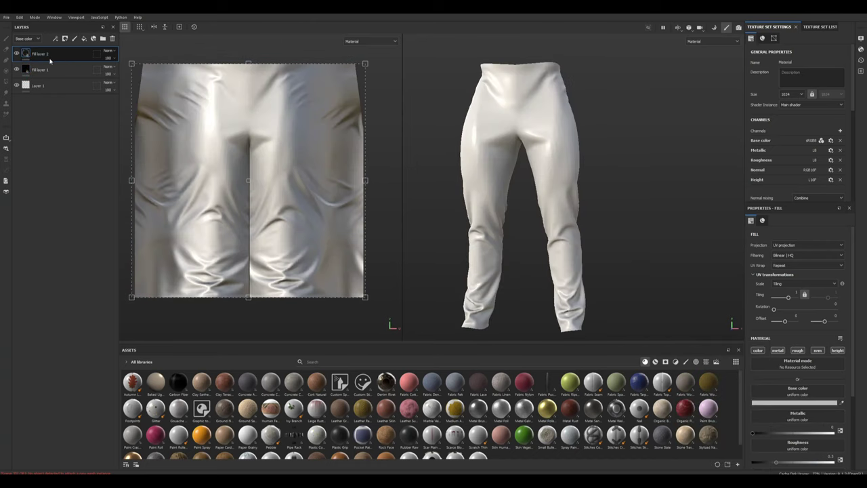
right_click(34, 55)
left_click(50, 70)
scroll(297, 160, "up", 1)
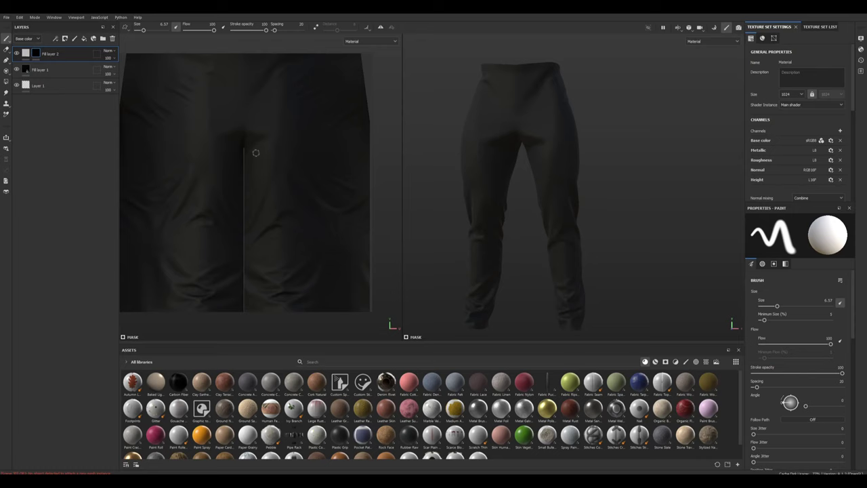
Step: Set the mask brush's alignment to UV and its size space to Texture
scroll(799, 339, "down", 5)
left_click(804, 351)
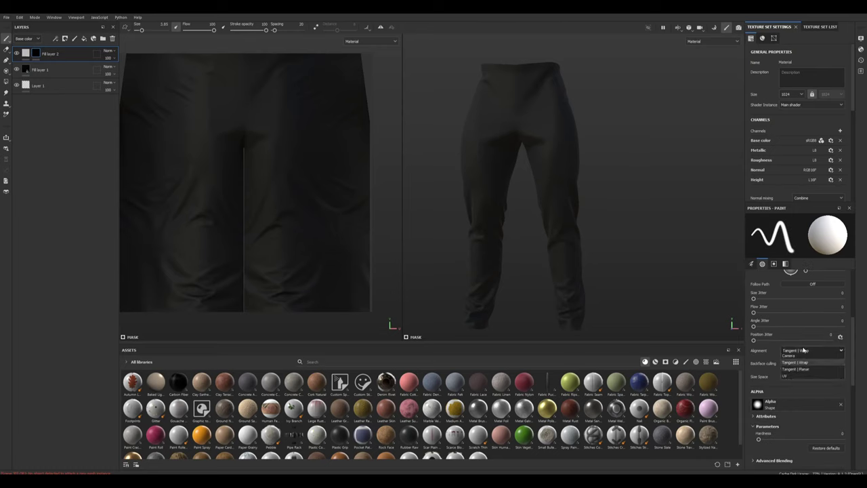
left_click(786, 376)
left_click(813, 376)
left_click(790, 399)
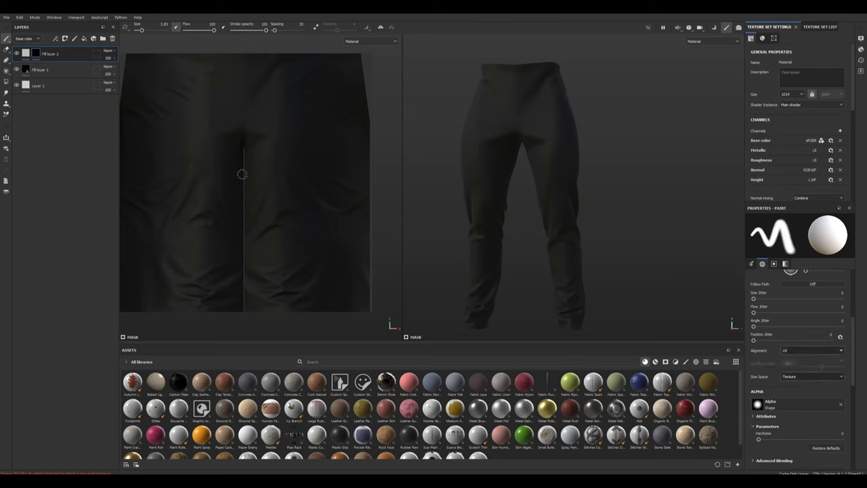